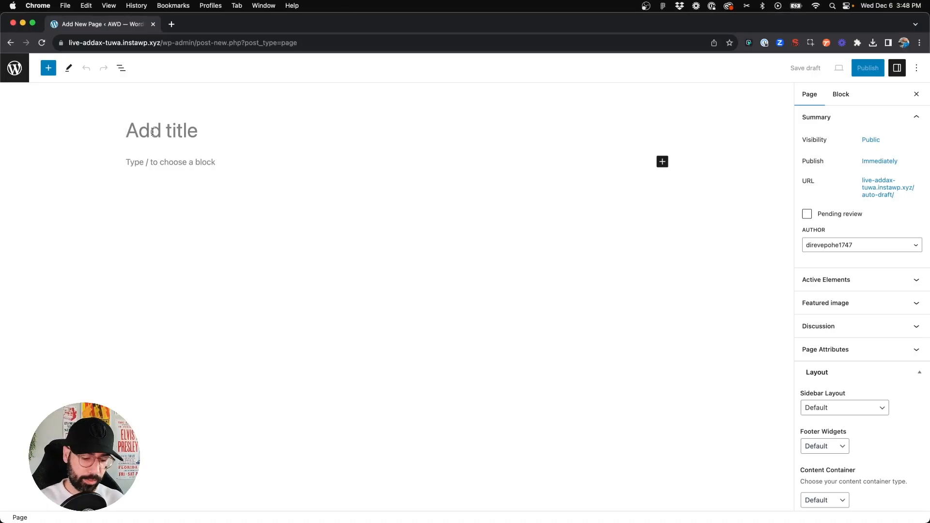
# Title the new page "Testimonial"
pyautogui.write('Testin')
pyautogui.press('BackSpace')
pyautogui.write('mon')
pyautogui.press('BackSpace')
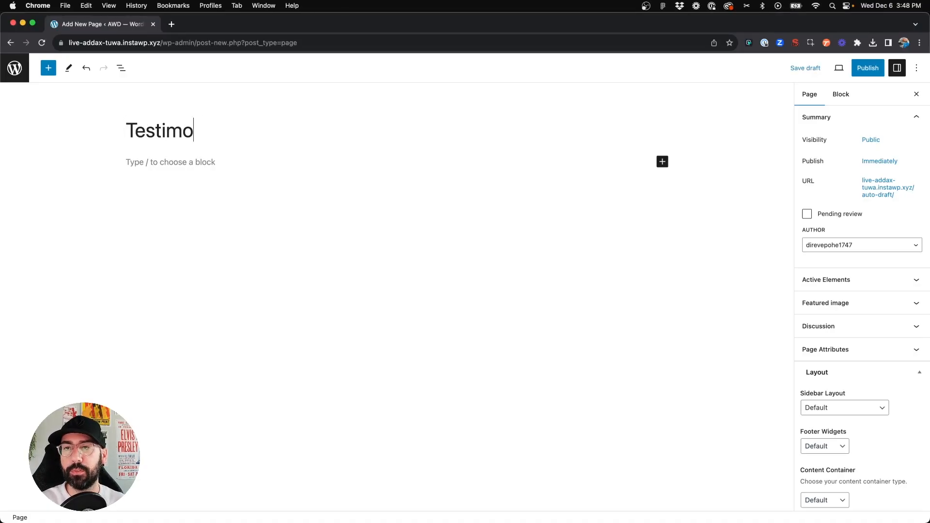
pyautogui.write('nial')
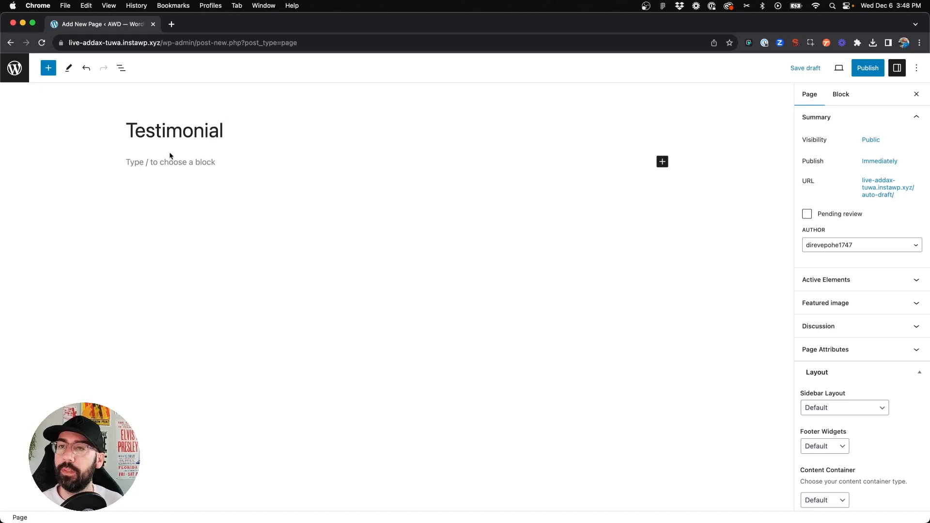
# Switch to Figma to review the testimonial section design, and return to the page editor in Chrome
pyautogui.click(172, 158)
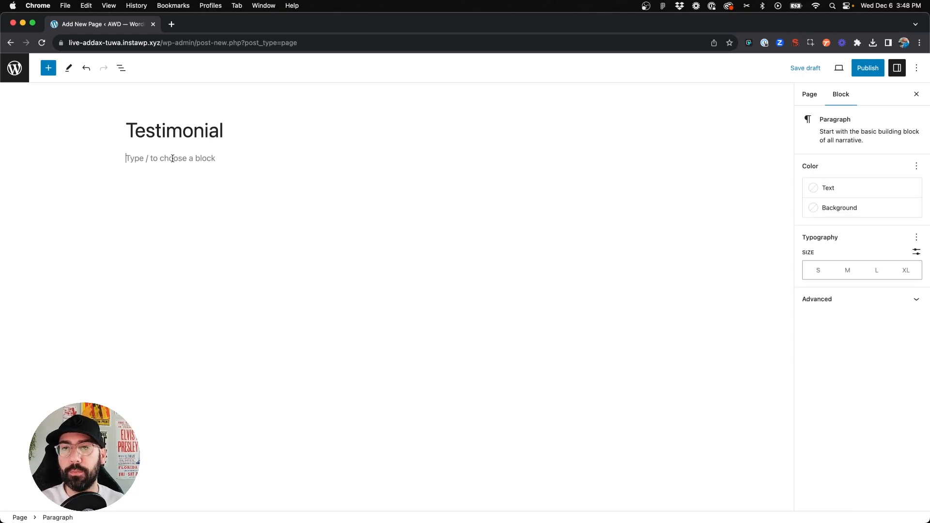
pyautogui.hotkey('ctrl', 'Right')
pyautogui.rightClick(174, 159)
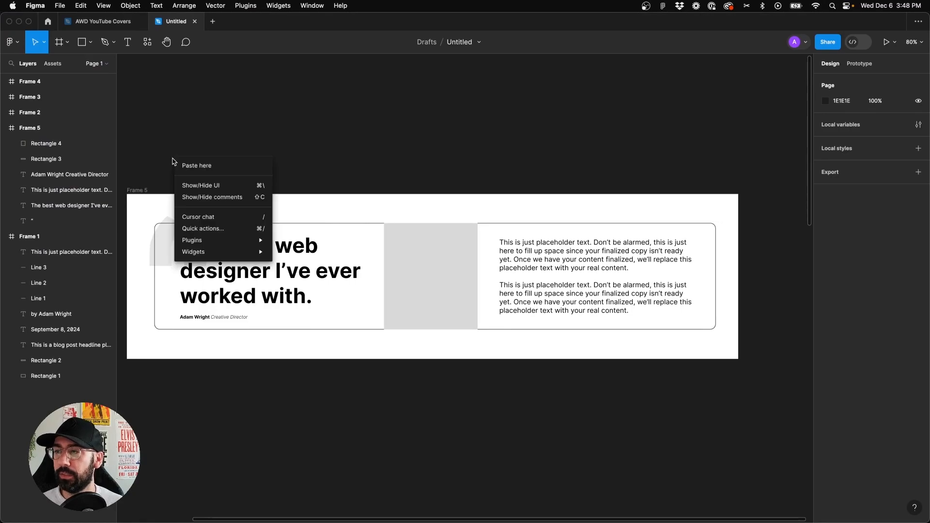
pyautogui.press('Escape')
pyautogui.hotkey('ctrl', 'Left')
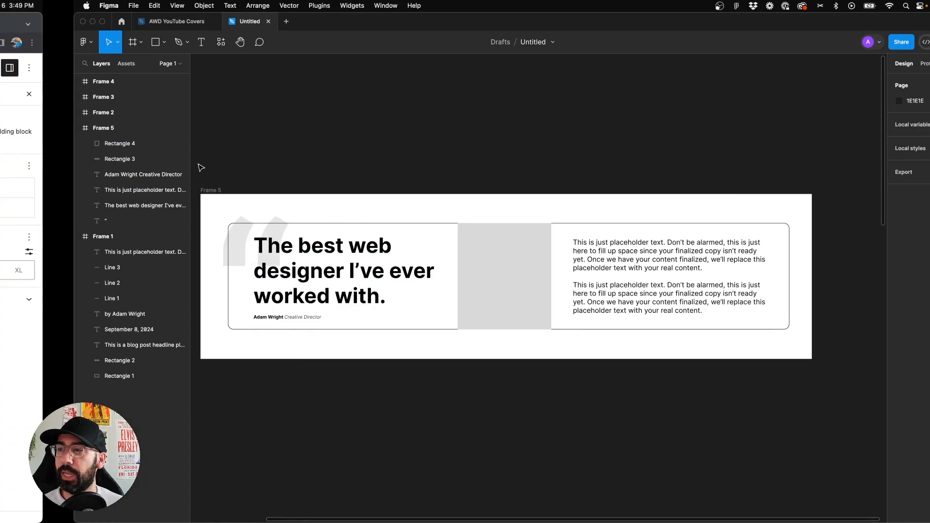
# Insert a Container block with an inner container beneath the page title, and compare the structure with the Figma design
pyautogui.write('/cont')
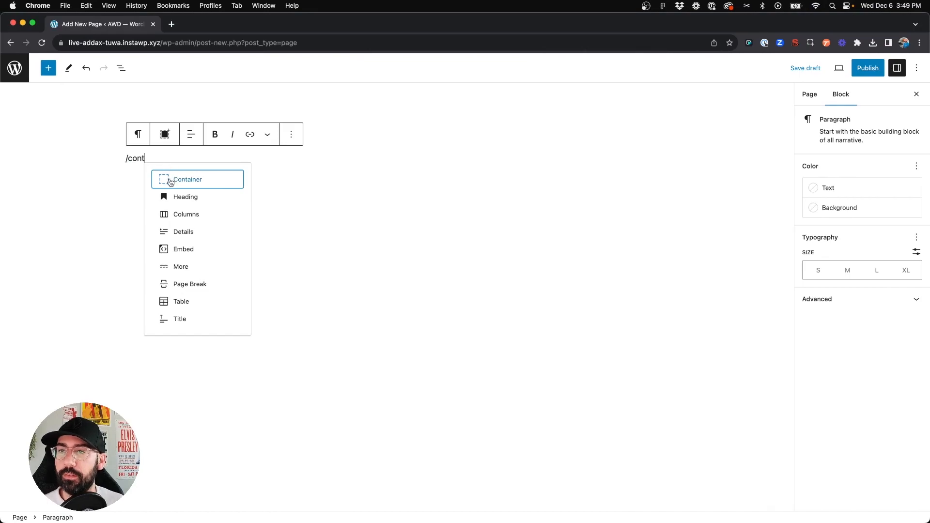
pyautogui.click(171, 181)
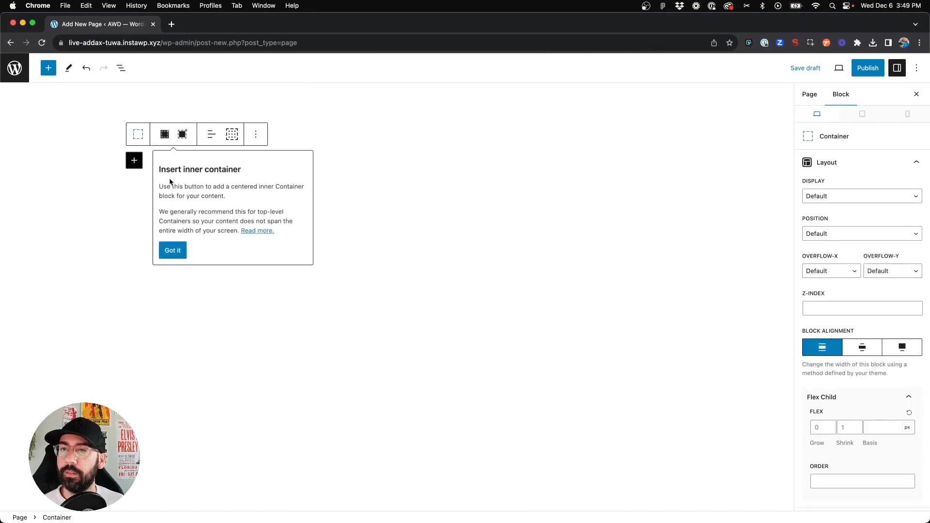
pyautogui.click(164, 140)
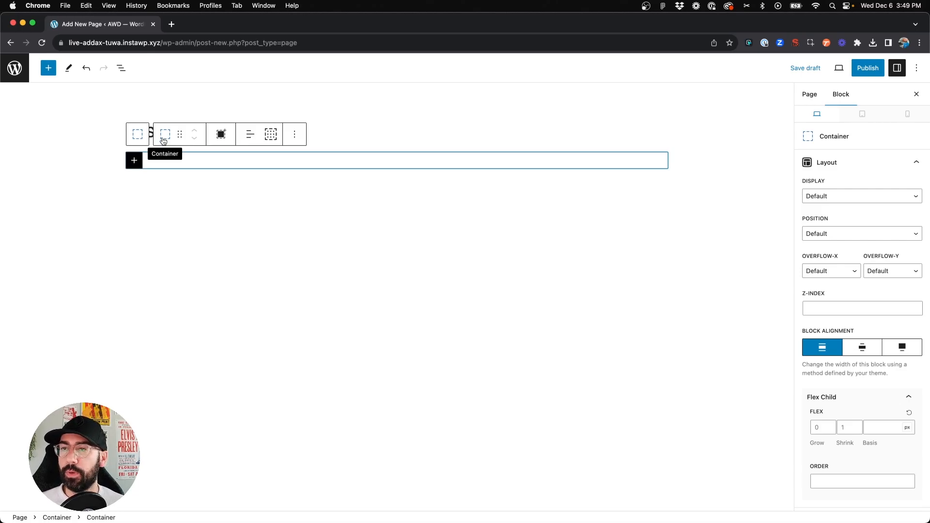
pyautogui.hotkey('ctrl', 'Right')
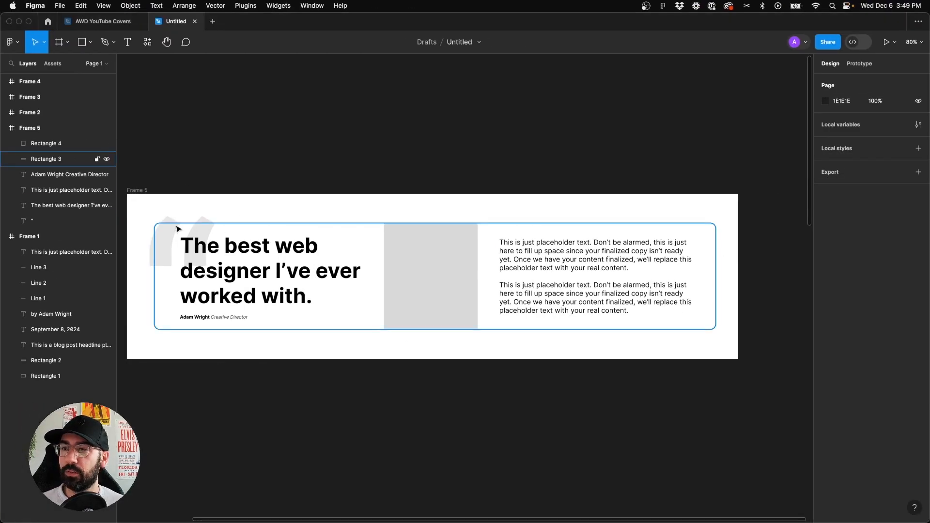
pyautogui.hotkey('ctrl', 'Left')
# Give the inner container a 1 px border on all sides and a 15 px radius on all corners
pyautogui.click(124, 74)
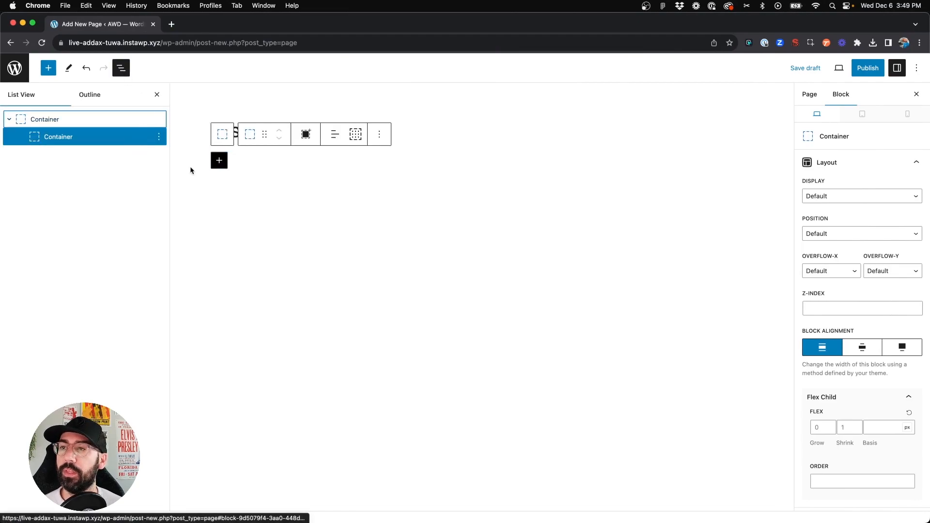
pyautogui.click(71, 139)
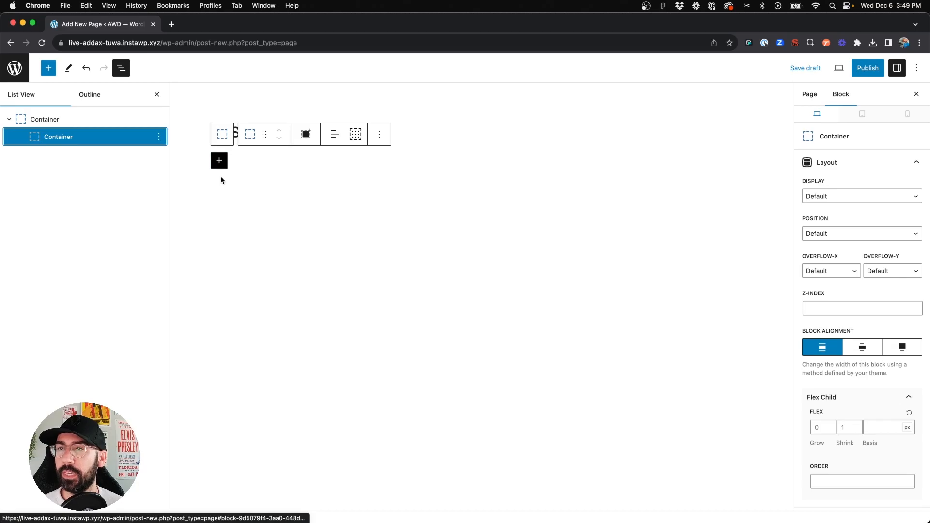
pyautogui.scroll(-10, 845, 387)
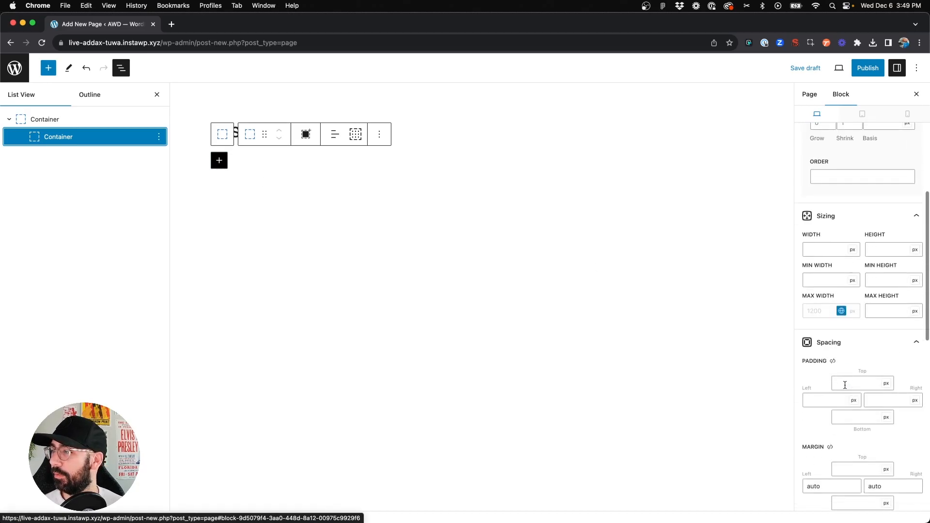
pyautogui.scroll(-4, 836, 367)
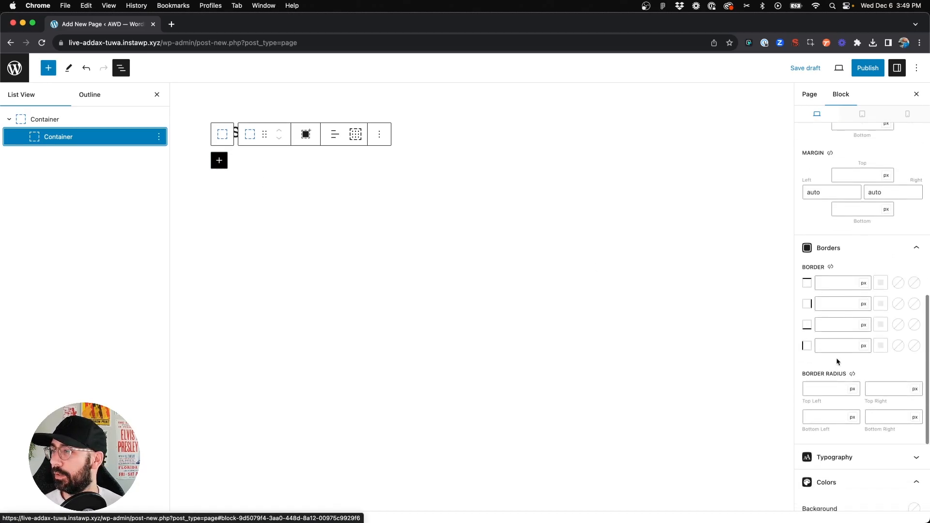
pyautogui.click(830, 268)
pyautogui.click(844, 283)
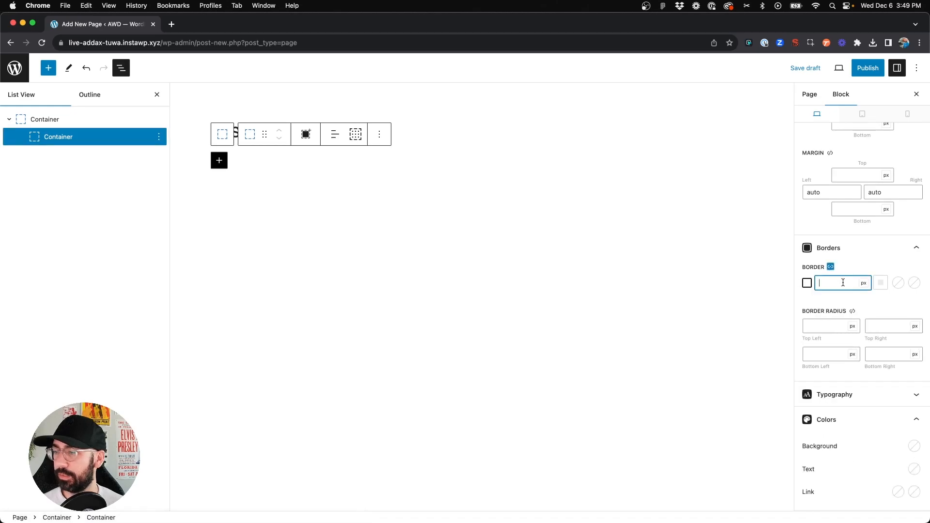
pyautogui.write('1')
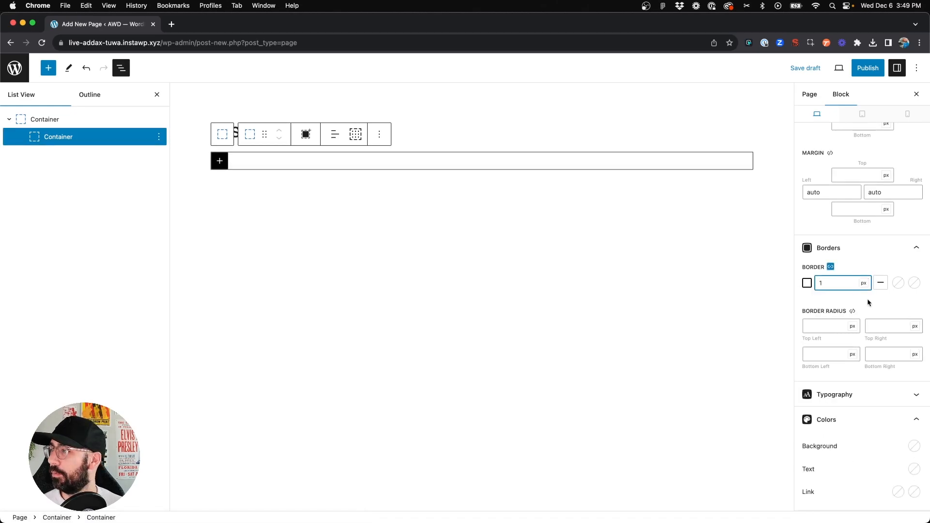
pyautogui.click(853, 311)
pyautogui.click(834, 324)
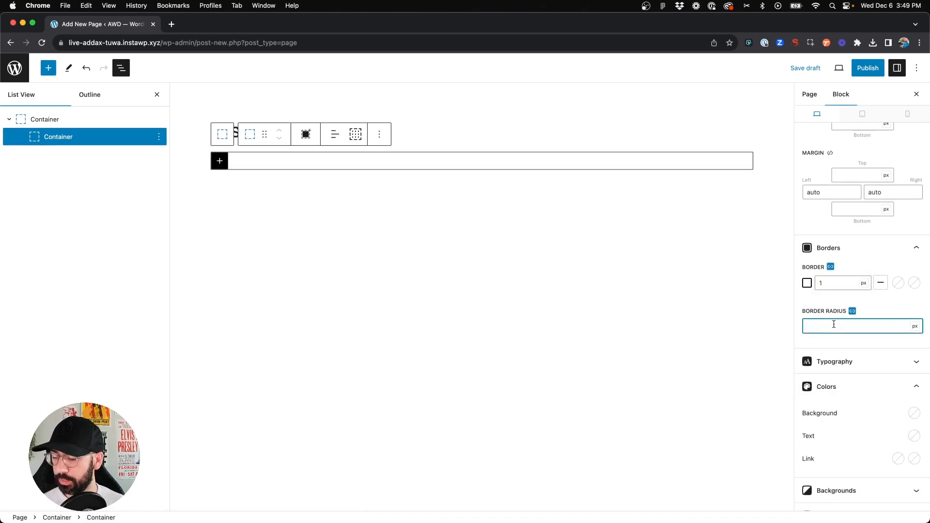
pyautogui.write('15')
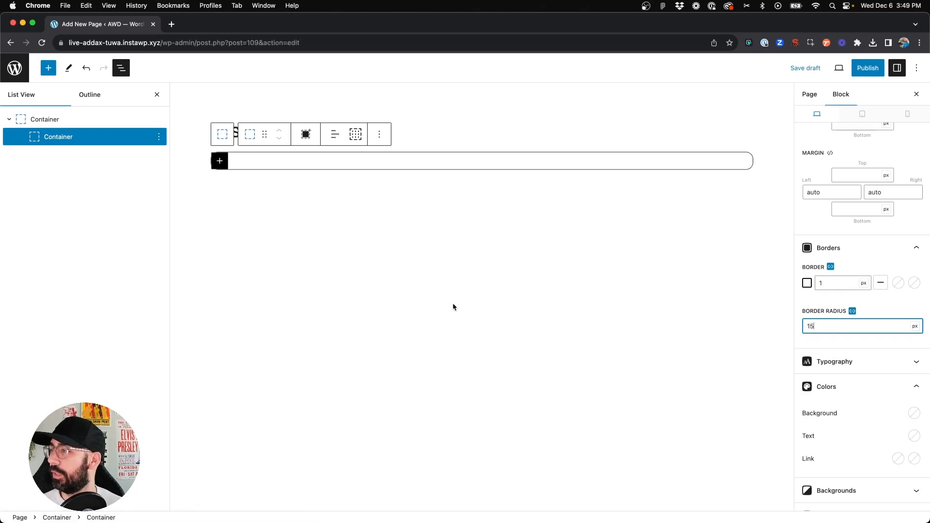
# Set the inner container's padding to 40 px on all sides
pyautogui.scroll(5, 905, 263)
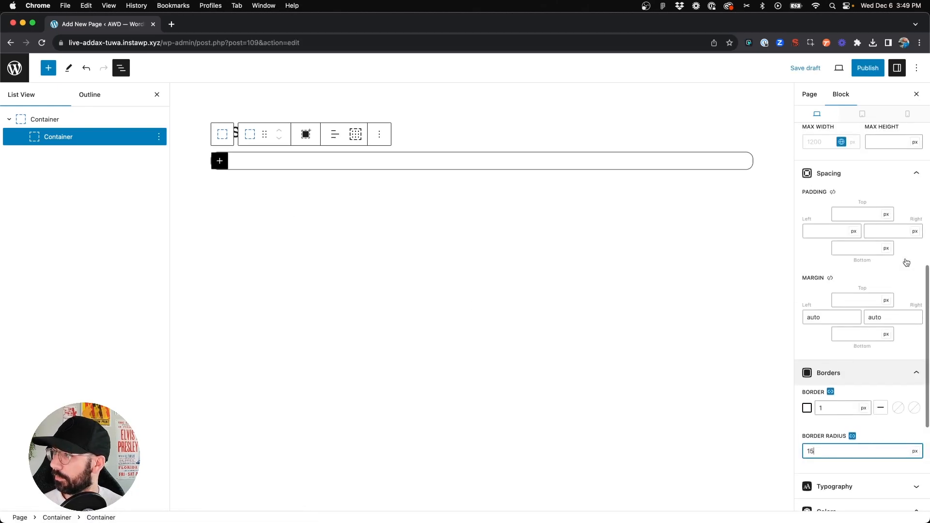
pyautogui.click(856, 209)
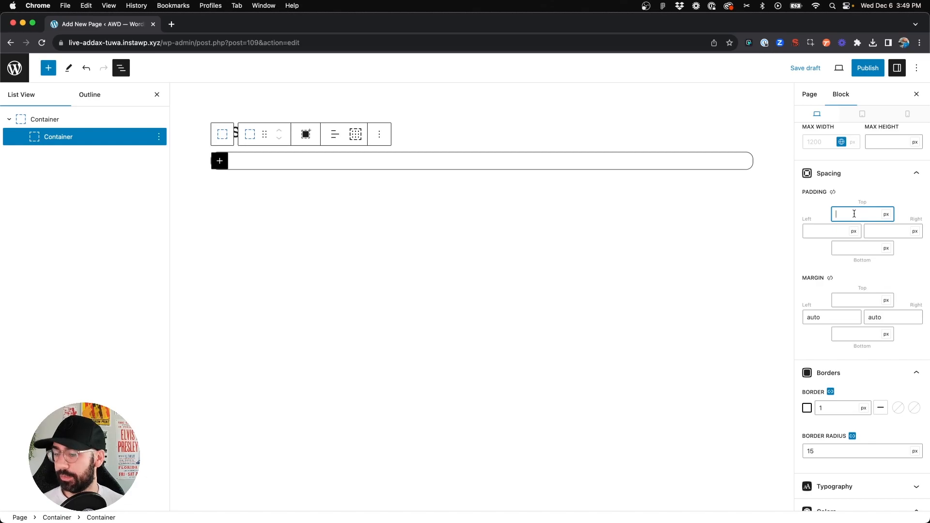
pyautogui.write('40')
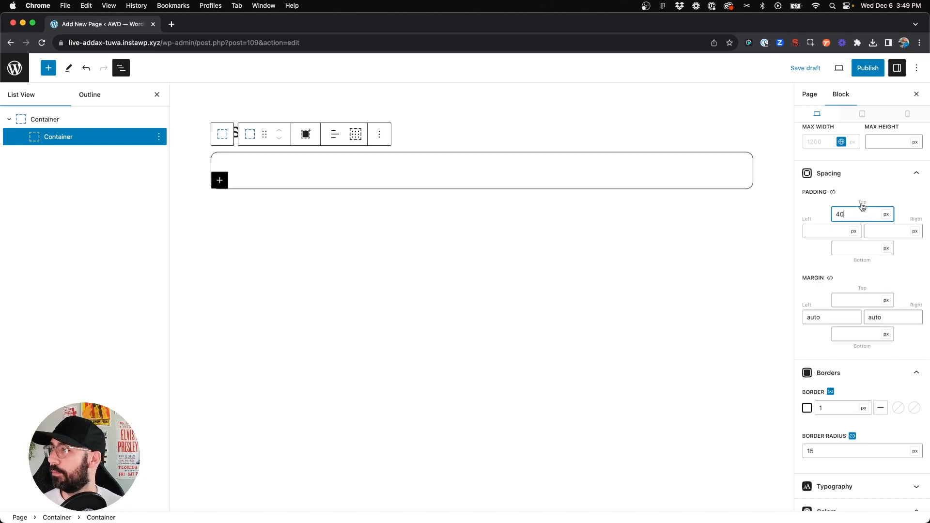
pyautogui.click(832, 192)
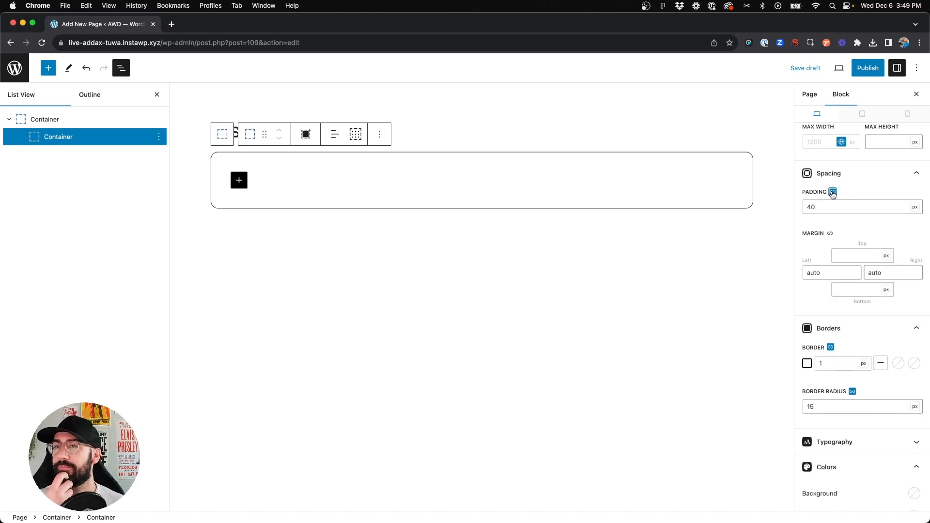
# Copy "The best web designer I've ever worked with." from the Figma design into a new Headline block inside the bordered container in Chrome
pyautogui.press('super+Tab')
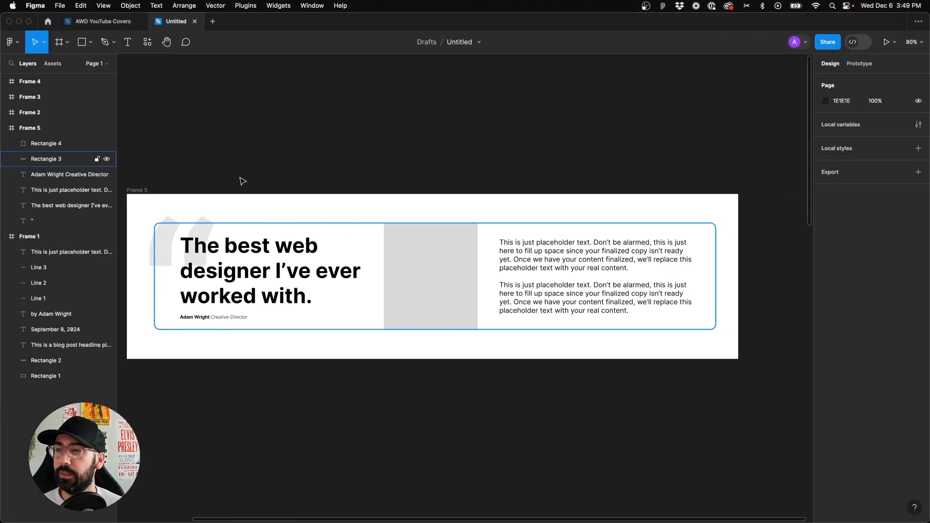
pyautogui.doubleClick(248, 290)
pyautogui.press('super+c')
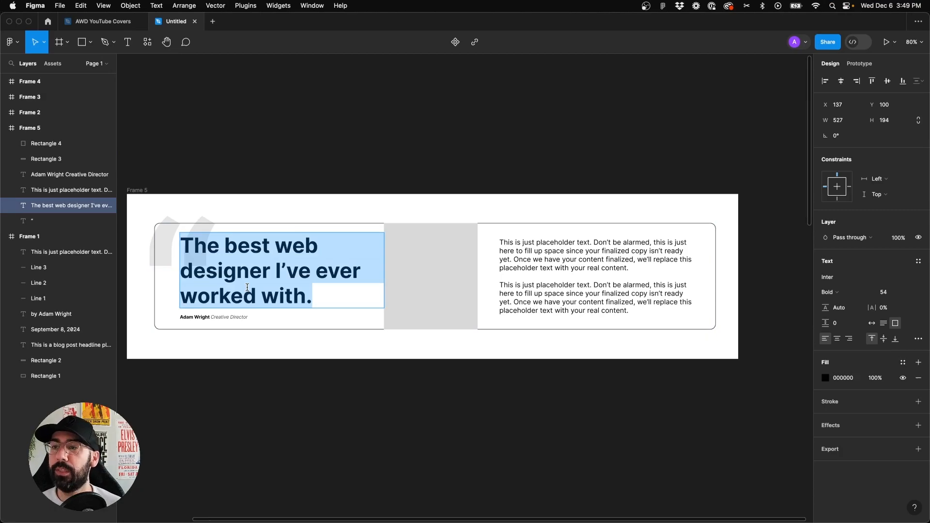
pyautogui.press('super+Tab')
pyautogui.click(239, 181)
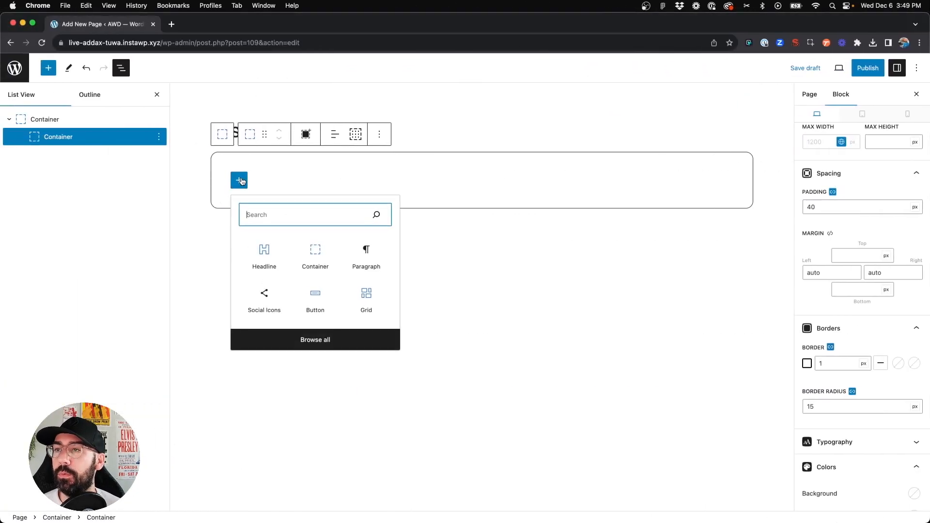
pyautogui.click(273, 266)
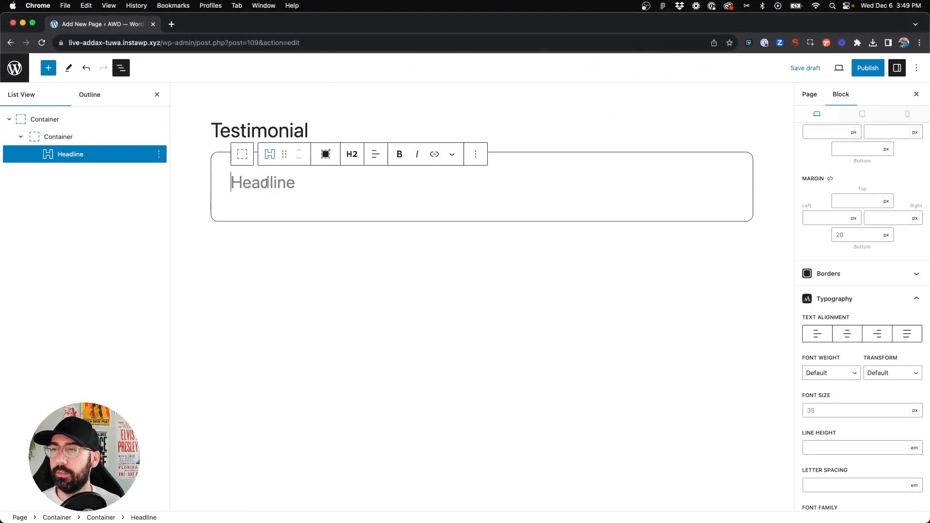
pyautogui.press('super+v')
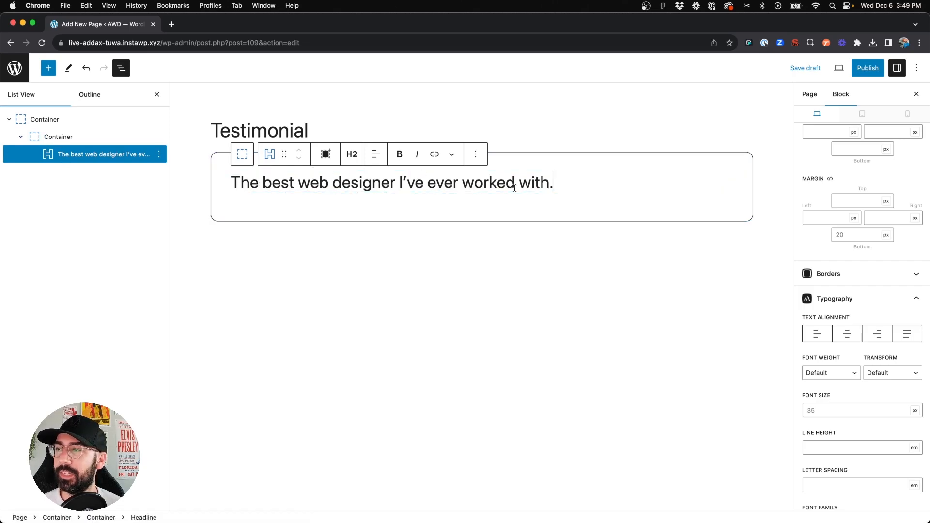
# Add an empty Container block directly below the headline, inside the bordered container
pyautogui.click(553, 184)
pyautogui.press('Return')
pyautogui.write('/cont')
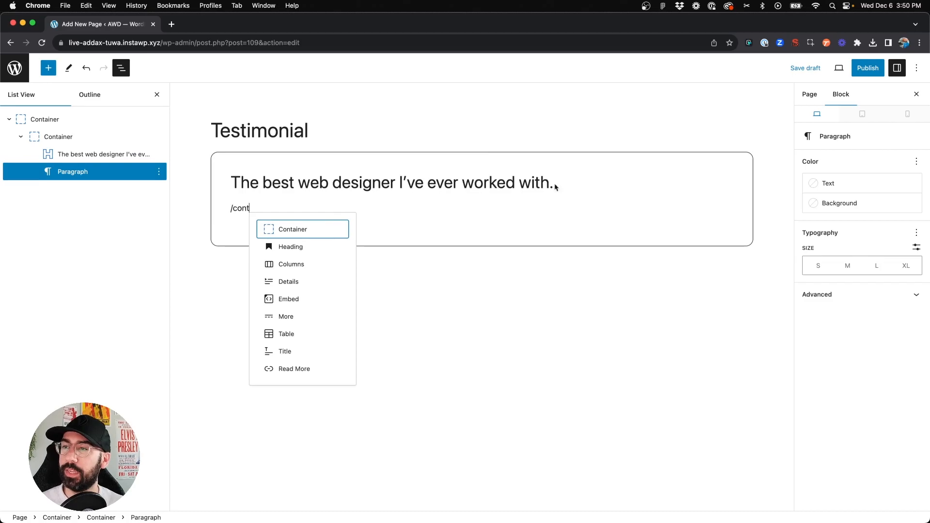
pyautogui.click(316, 231)
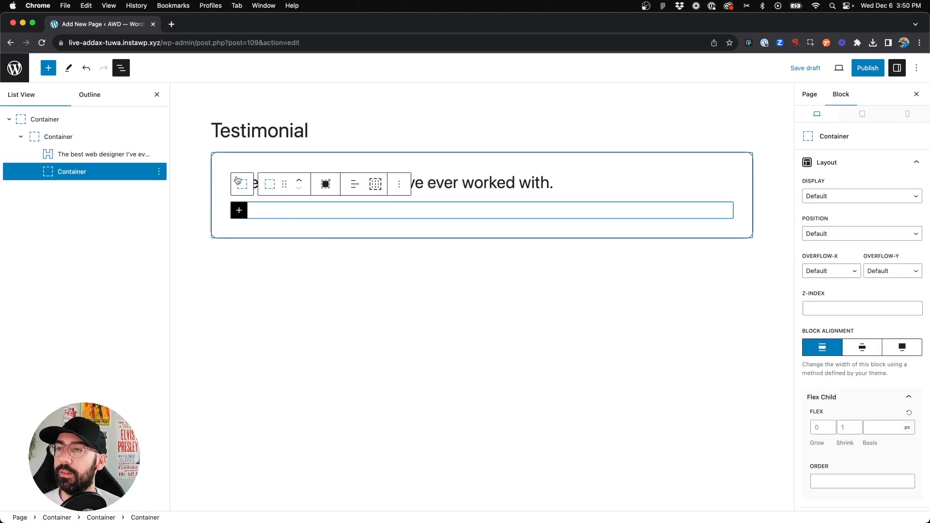
# Duplicate the empty container twice and move the headline into the first of the three containers
pyautogui.click(159, 175)
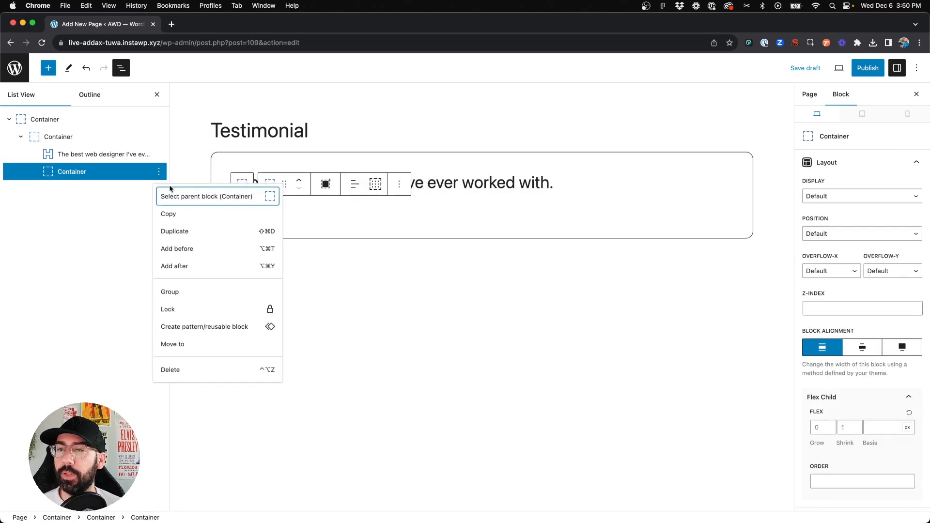
pyautogui.click(188, 231)
pyautogui.click(159, 189)
pyautogui.click(175, 241)
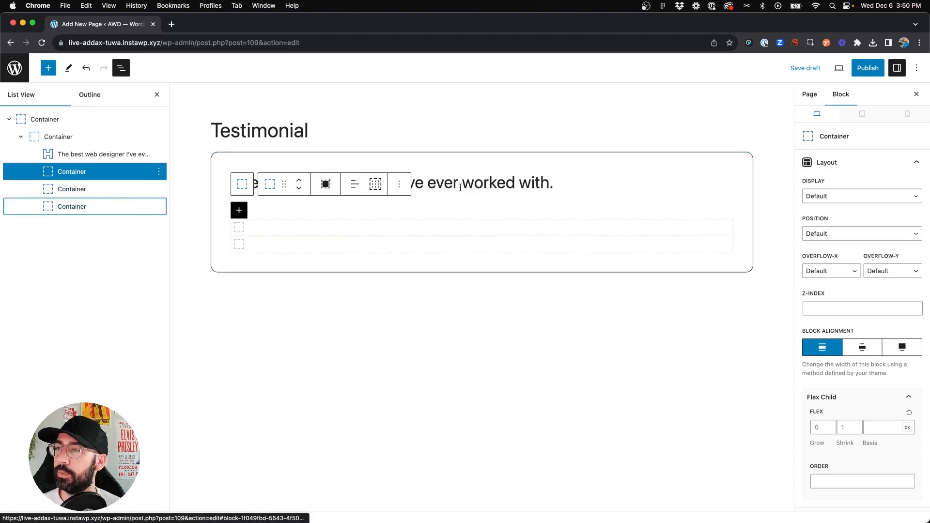
pyautogui.click(475, 183)
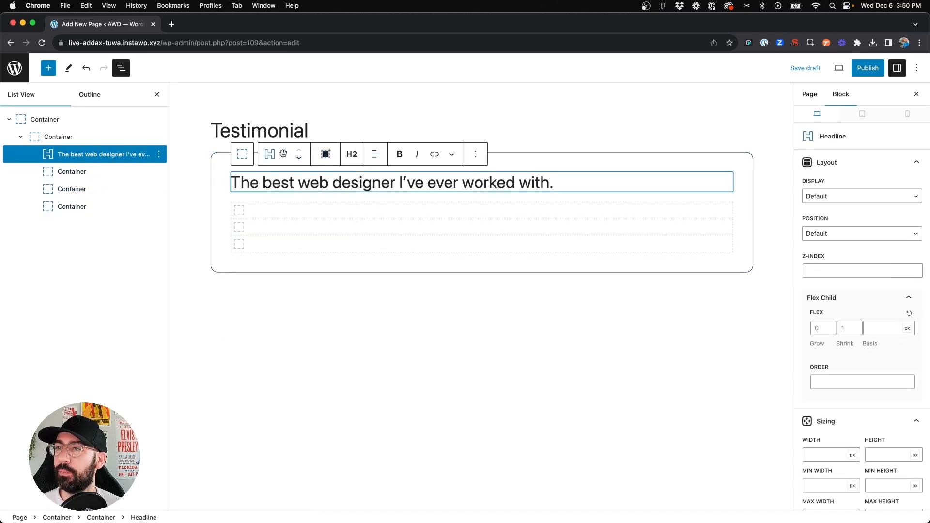
pyautogui.moveTo(131, 160); pyautogui.dragTo(80, 184)
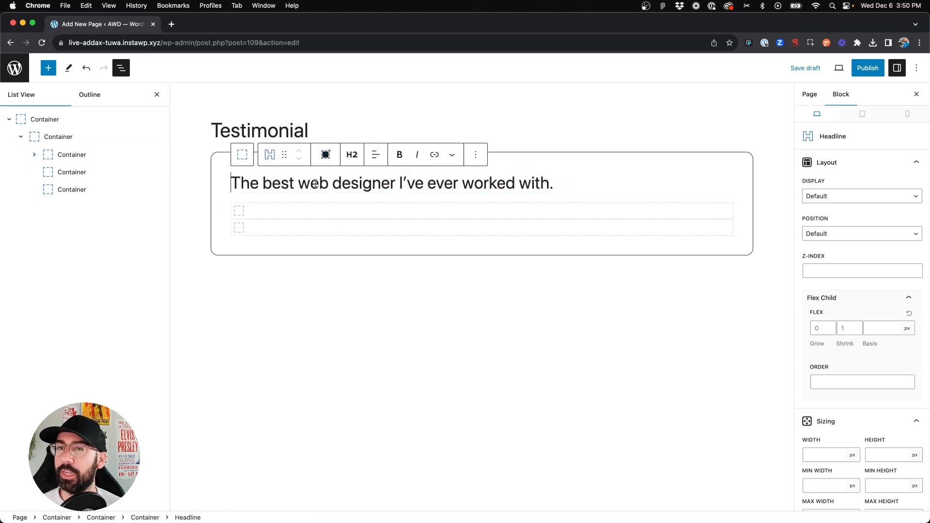
# Set the width of all three column containers inside the bordered container to 33%
pyautogui.click(72, 155)
pyautogui.keyDown('shift'); pyautogui.click(71, 190); pyautogui.keyUp('shift')
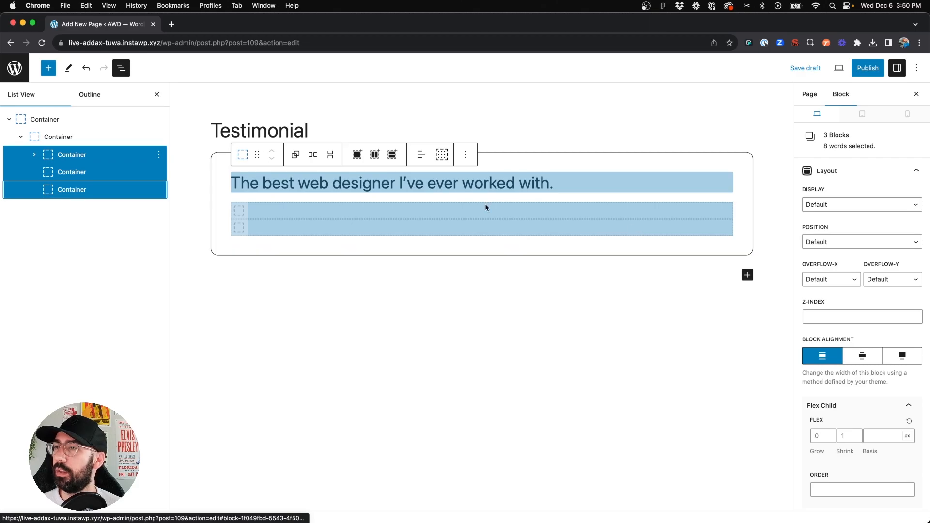
pyautogui.scroll(-3, 841, 293)
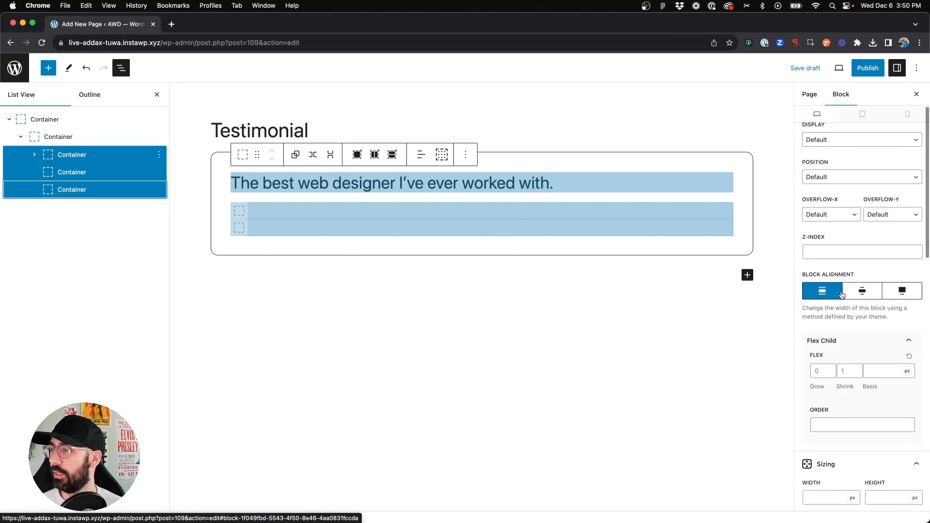
pyautogui.scroll(-5, 863, 382)
pyautogui.scroll(-4, 852, 369)
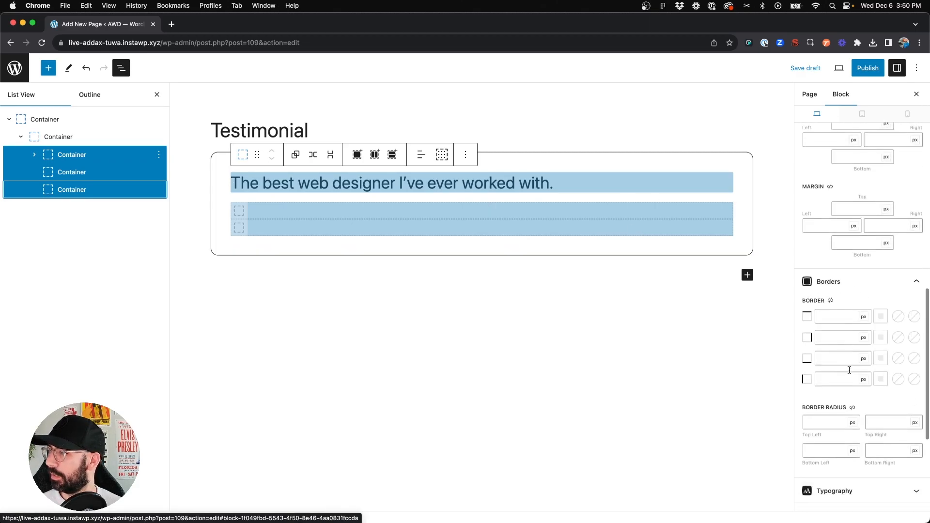
pyautogui.scroll(-5, 851, 373)
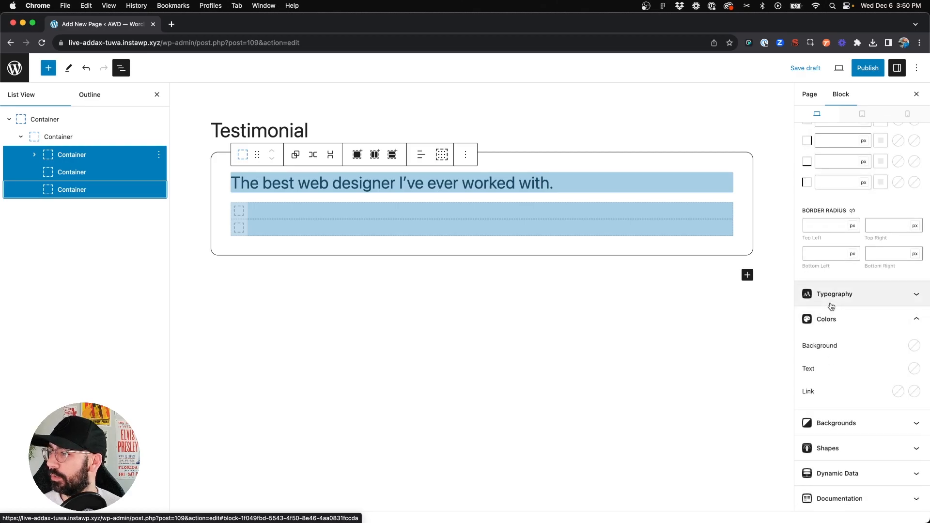
pyautogui.scroll(8, 831, 307)
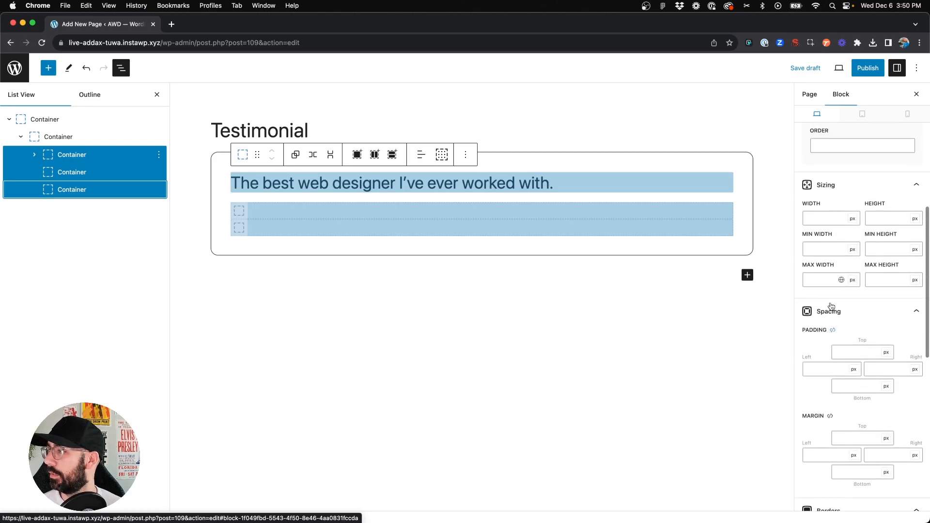
pyautogui.click(823, 221)
pyautogui.write('33%')
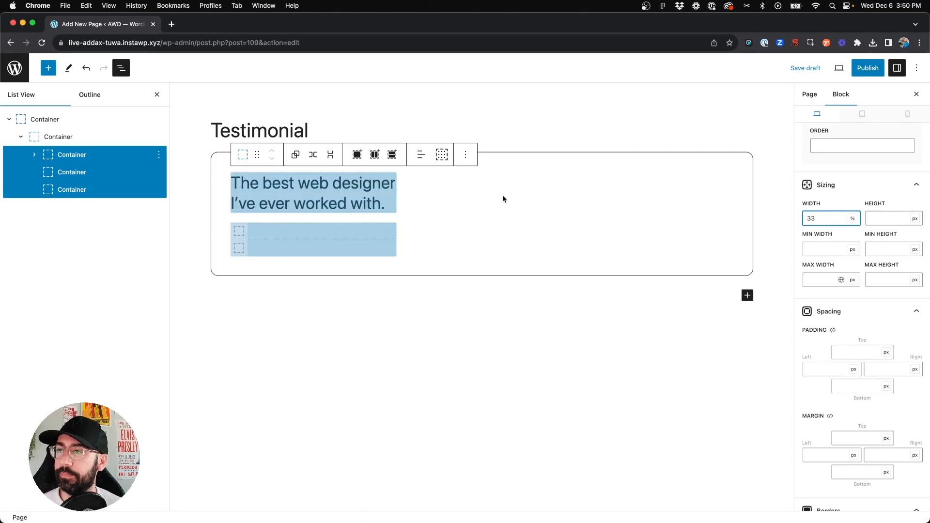
# Set the bordered container's display to Flex with a column gap of 20 px
pyautogui.click(53, 136)
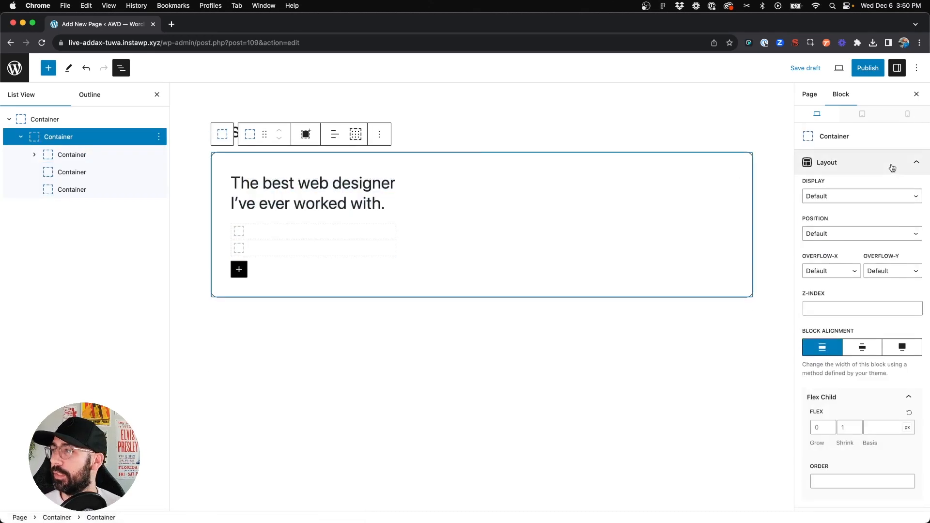
pyautogui.click(846, 196)
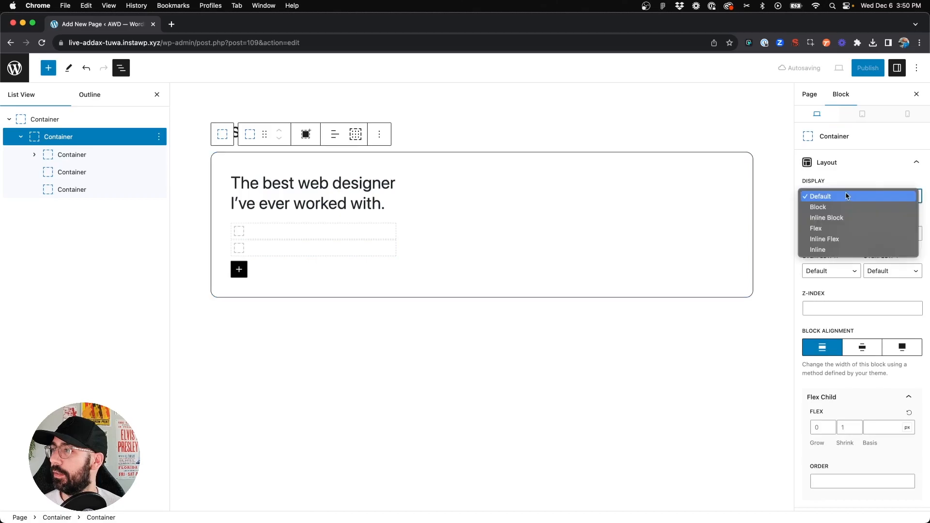
pyautogui.click(822, 229)
pyautogui.scroll(-3, 867, 274)
pyautogui.click(828, 316)
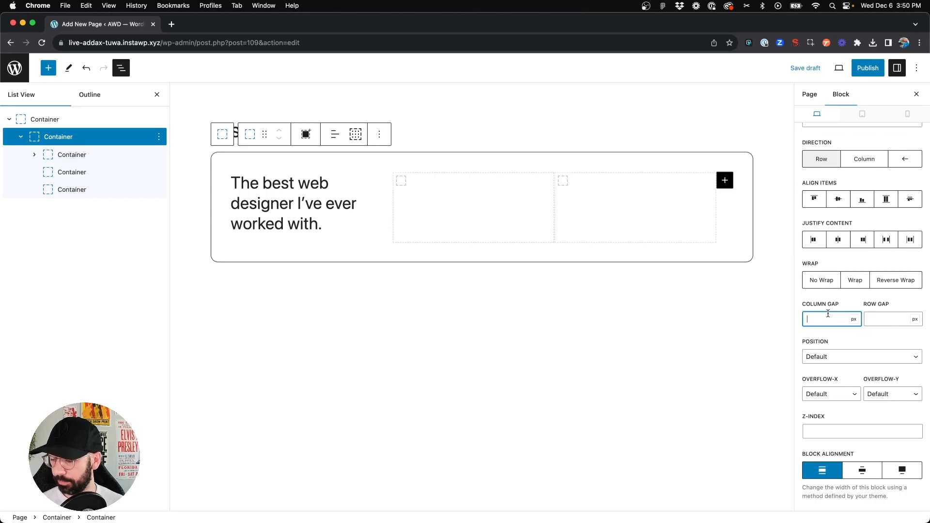
pyautogui.write('20')
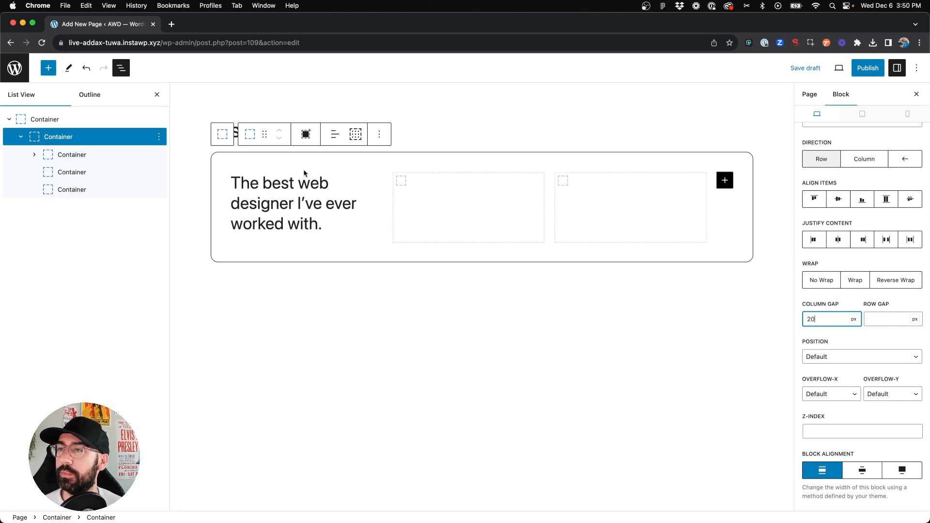
# Set the font weight of the headline in the first column to Bold to match the Figma design
pyautogui.click(280, 192)
pyautogui.tripleClick(280, 192)
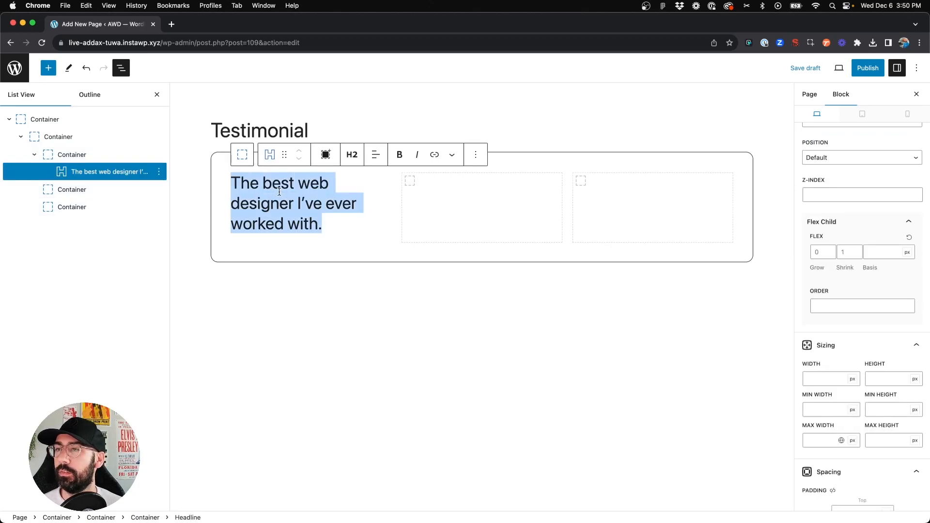
pyautogui.scroll(-5, 892, 291)
pyautogui.scroll(-10, 892, 290)
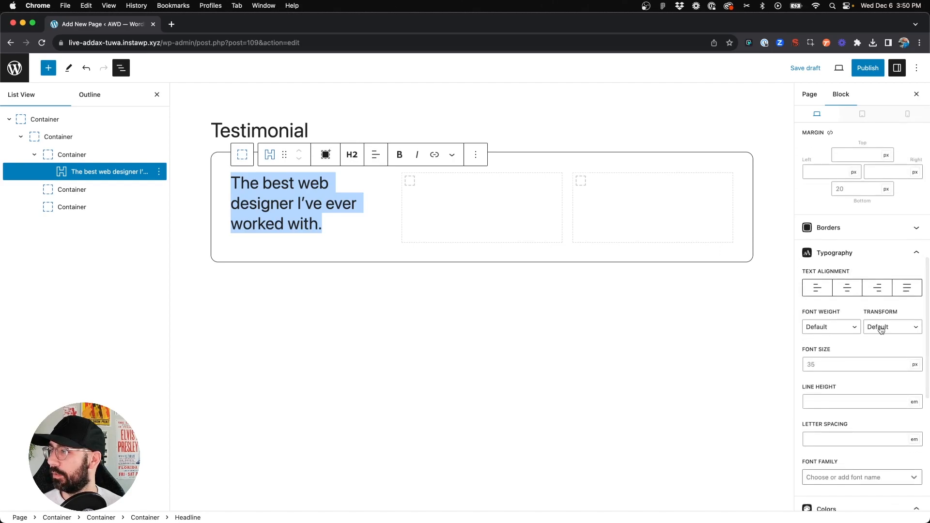
pyautogui.click(838, 326)
pyautogui.click(827, 348)
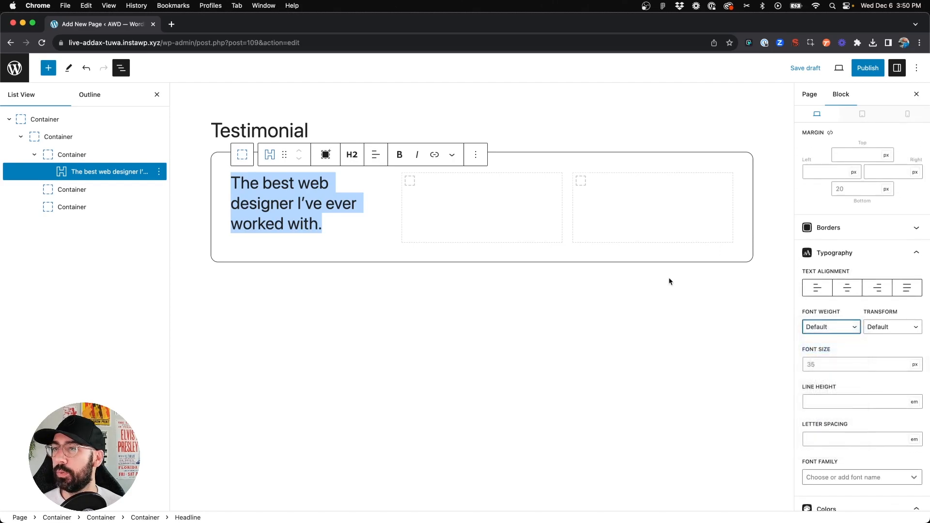
pyautogui.press('super+Tab')
pyautogui.press('super+Tab')
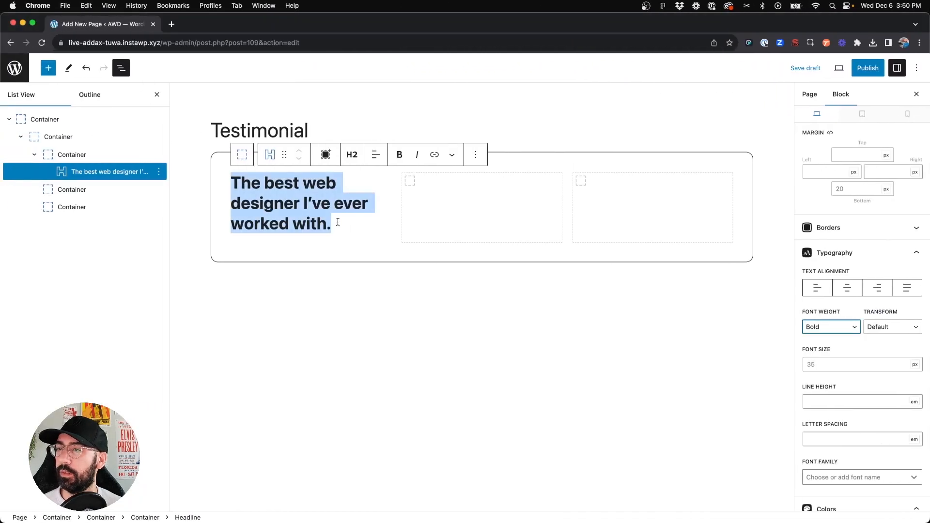
# Add a second Headline block below the quote, containing the client's name followed by "/ Creative Director", modelled on the attribution in Figma
pyautogui.click(339, 222)
pyautogui.press('Return')
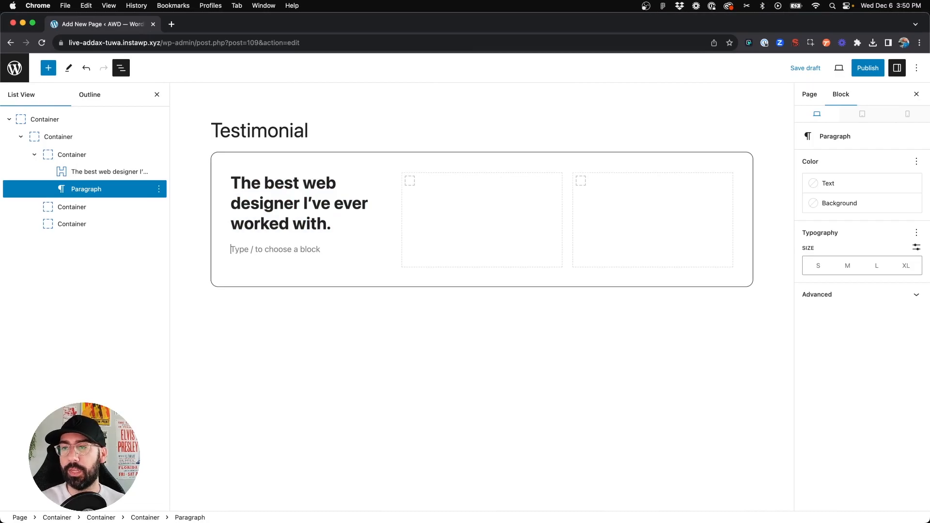
pyautogui.write('/head')
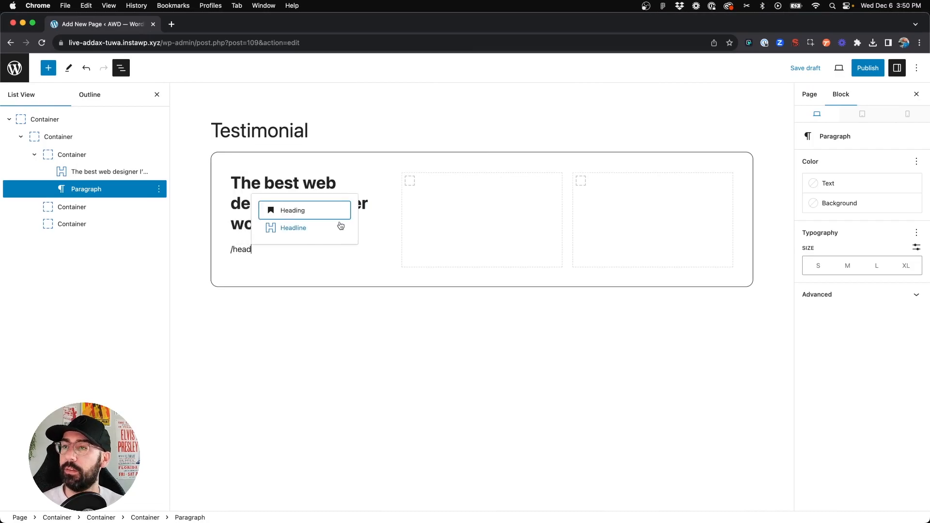
pyautogui.click(296, 227)
pyautogui.press('super+Tab')
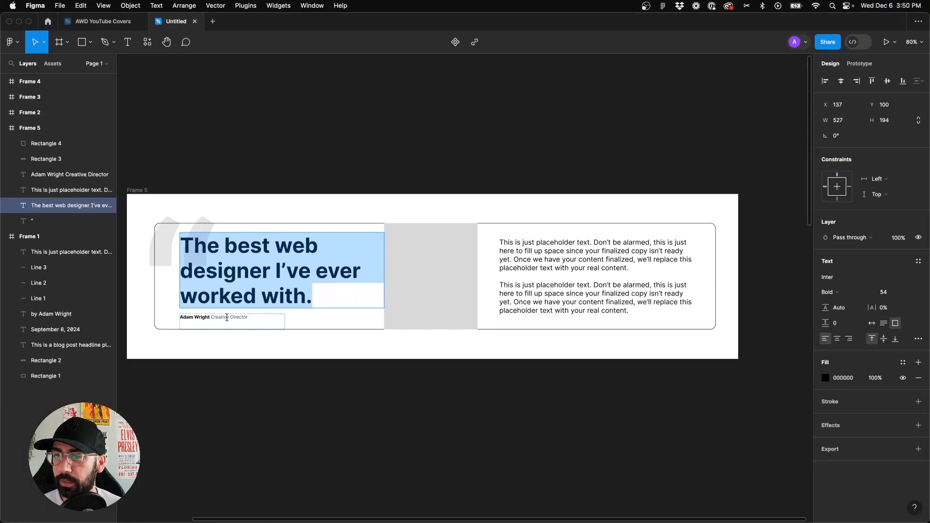
pyautogui.press('super+Tab')
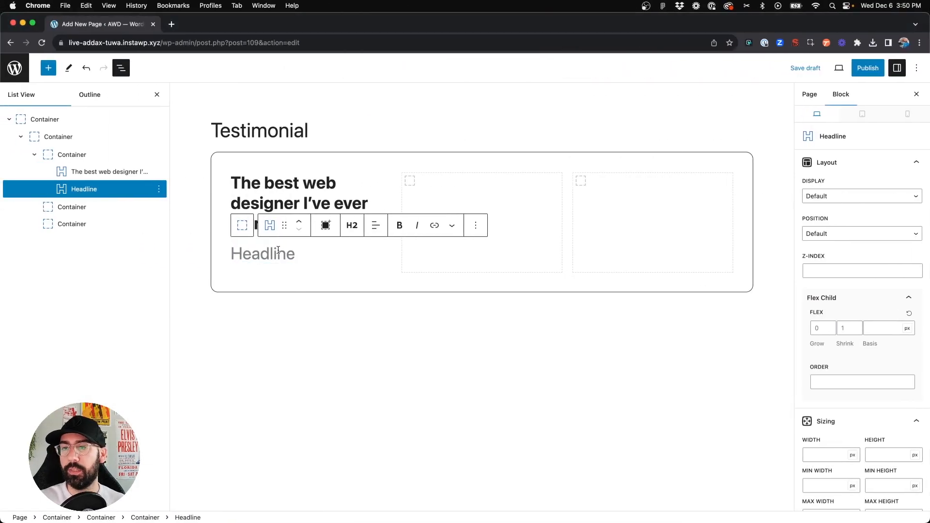
pyautogui.write('Jane Doe /')
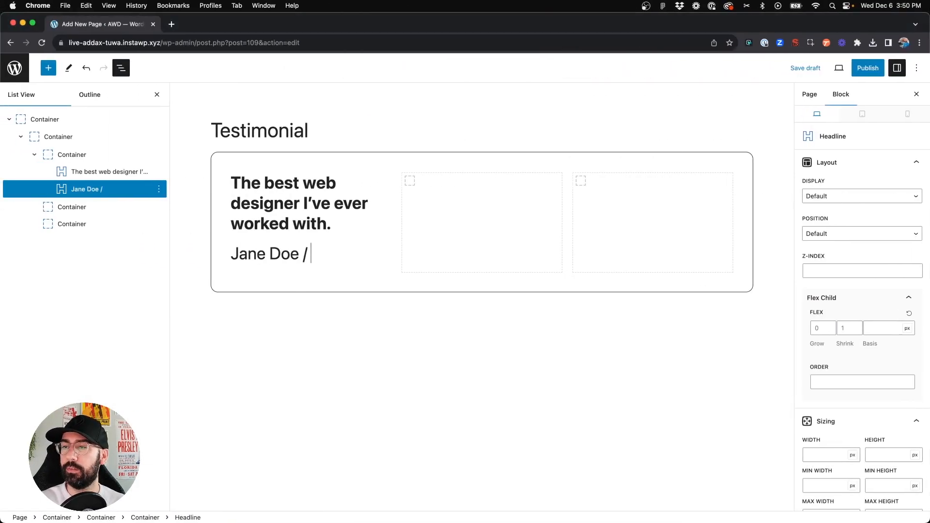
pyautogui.write(' Creative Di')
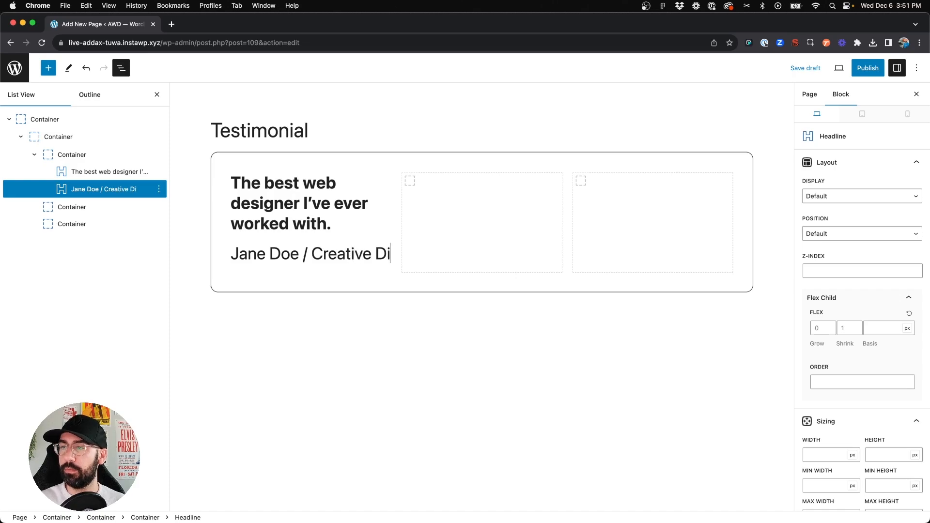
pyautogui.write('rector')
# Change the attribution headline's tag to P and set its font size to 16 px
pyautogui.click(354, 227)
pyautogui.click(369, 362)
pyautogui.scroll(-4, 845, 296)
pyautogui.scroll(-6, 845, 296)
pyautogui.click(832, 406)
pyautogui.write('16')
# Make only the client's name bold in the attribution line, leaving the job title in regular weight
pyautogui.click(266, 248)
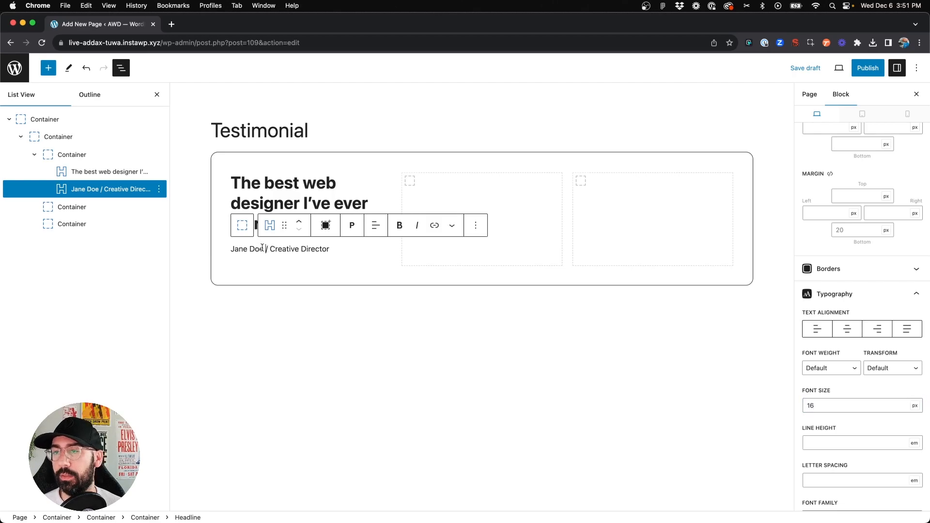
pyautogui.moveTo(266, 249); pyautogui.dragTo(229, 249)
pyautogui.click(266, 249)
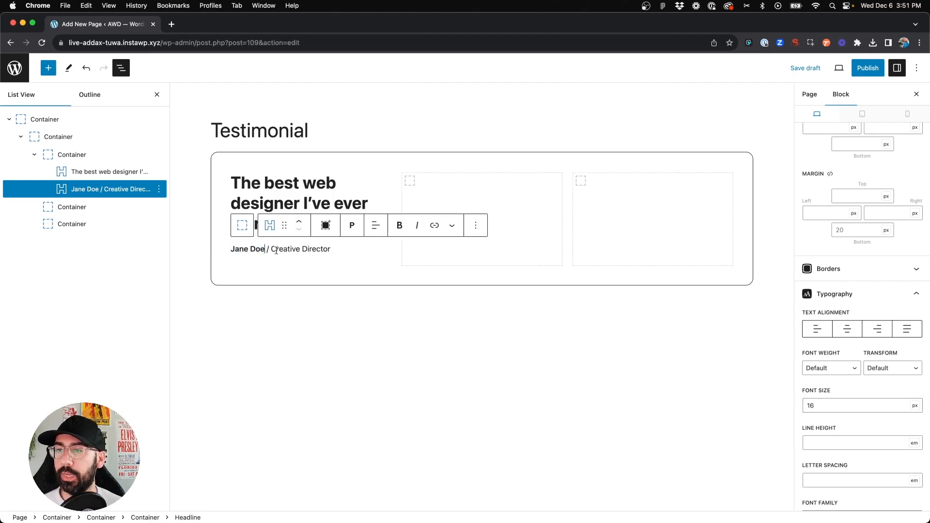
pyautogui.moveTo(265, 249); pyautogui.dragTo(233, 250)
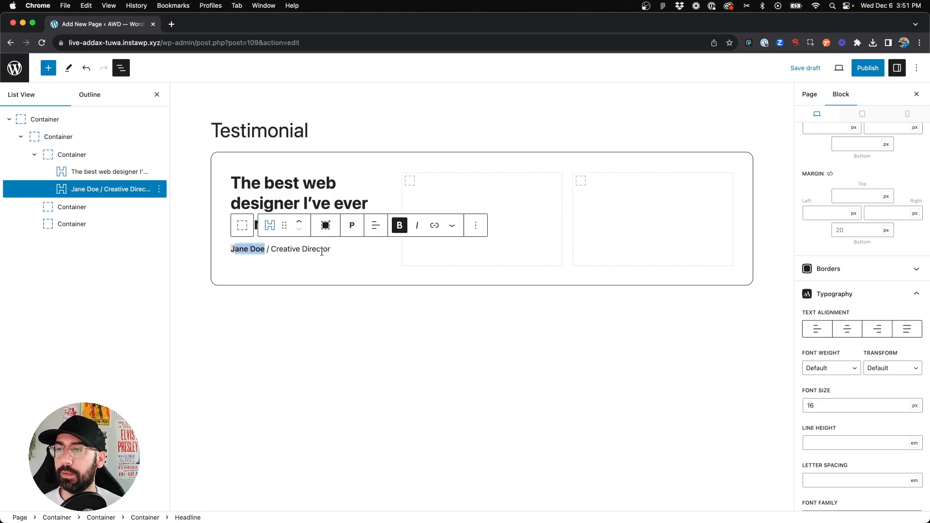
pyautogui.click(278, 247)
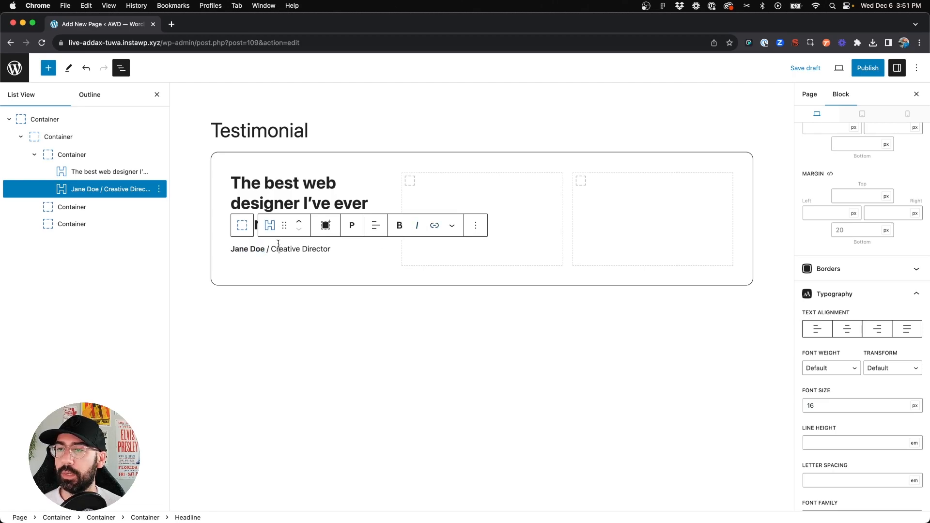
pyautogui.click(291, 189)
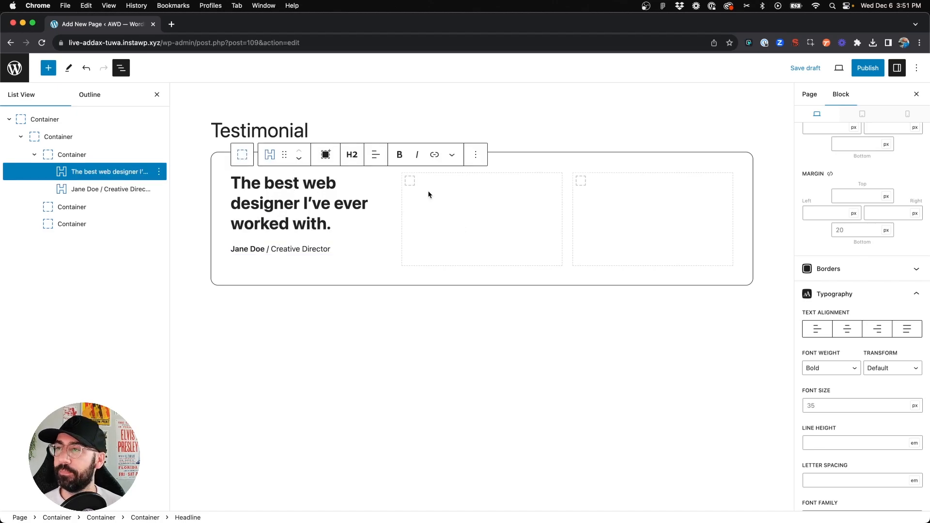
# Check the grey image rectangle in Figma, and in Chrome set the middle container's background image to the media library portrait in a striped blouse
pyautogui.hotkey('ctrl', 'Right')
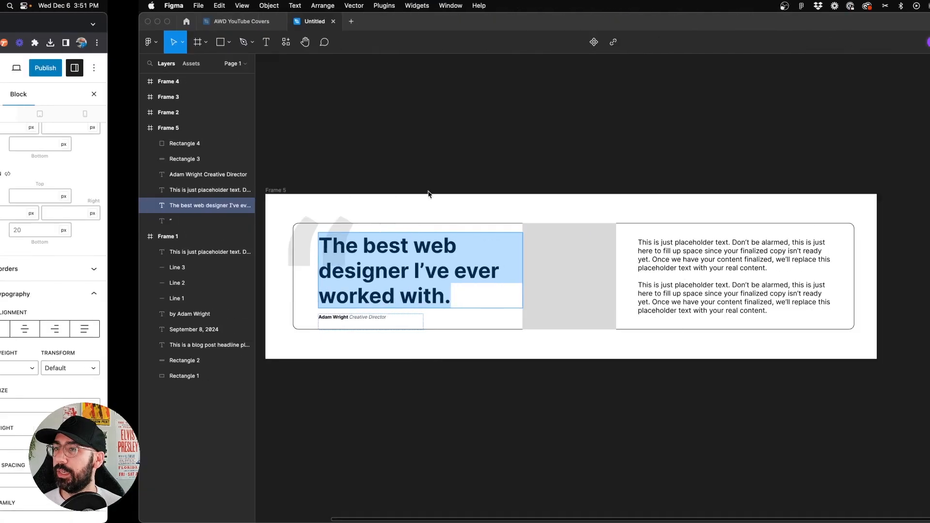
pyautogui.click(439, 262)
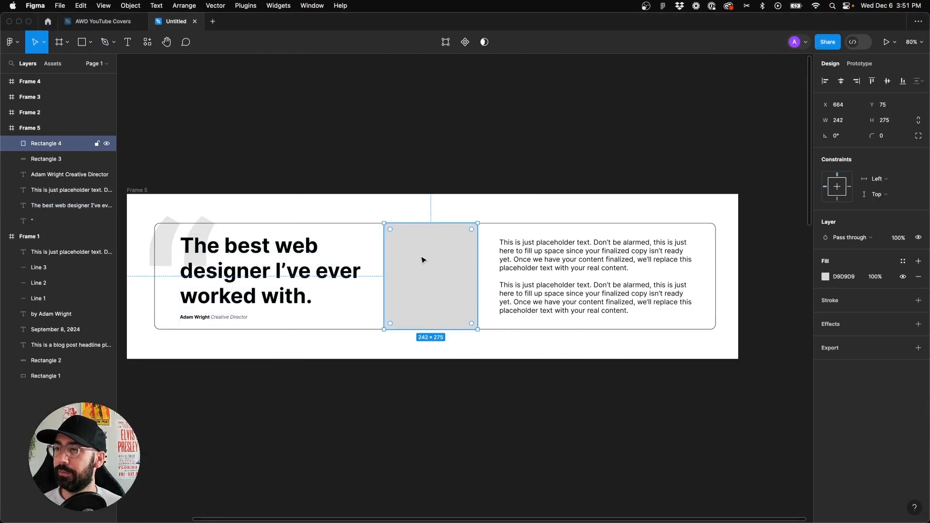
pyautogui.hotkey('ctrl', 'Left')
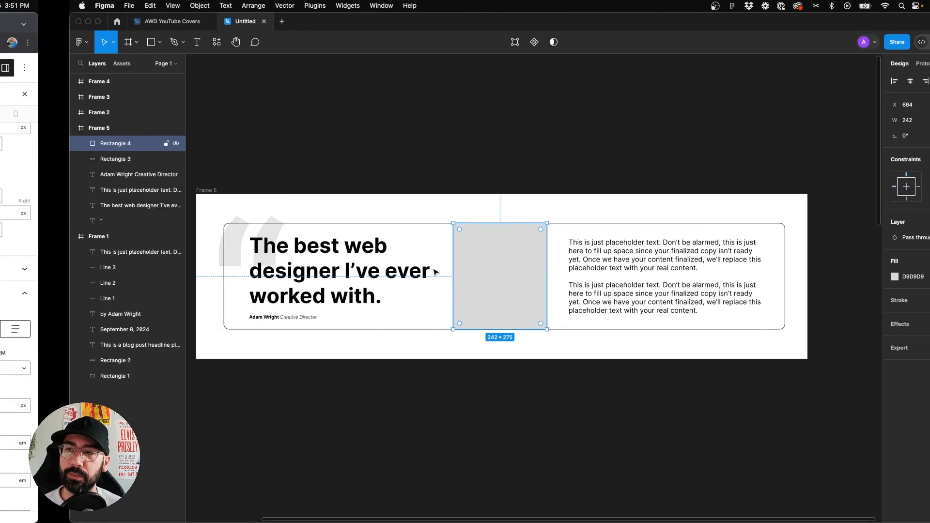
pyautogui.click(441, 216)
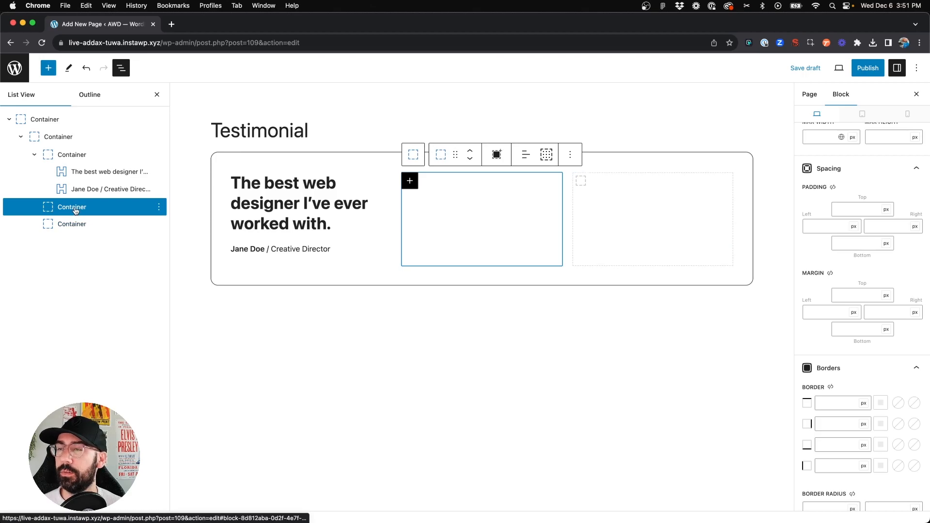
pyautogui.scroll(-6, 826, 276)
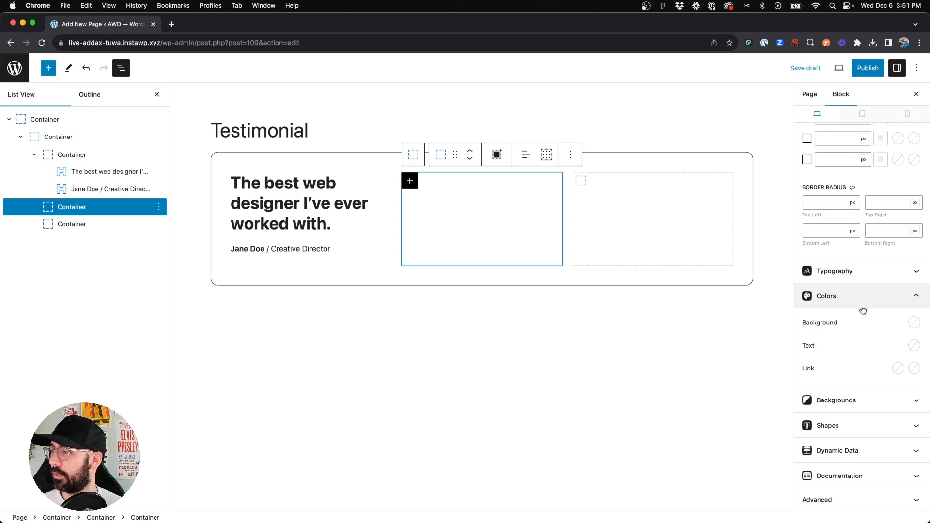
pyautogui.click(873, 400)
pyautogui.click(907, 435)
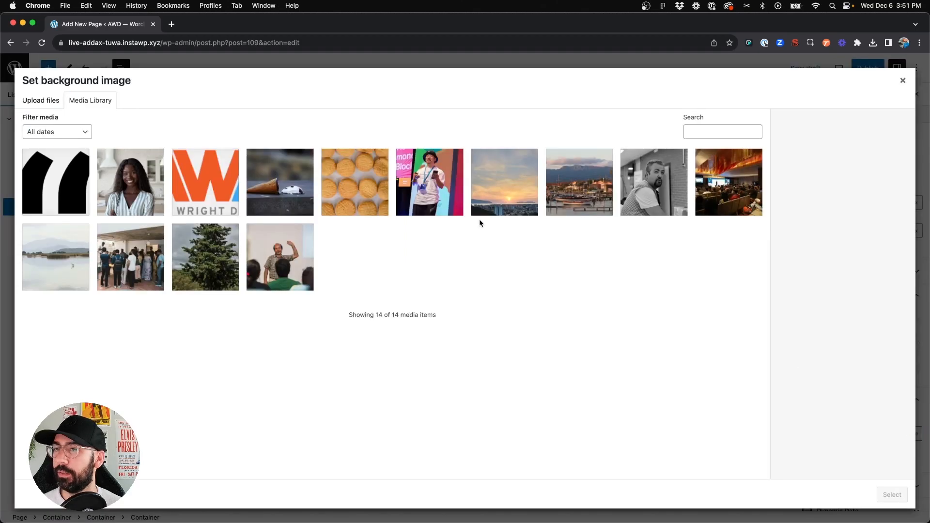
pyautogui.click(131, 202)
pyautogui.click(896, 495)
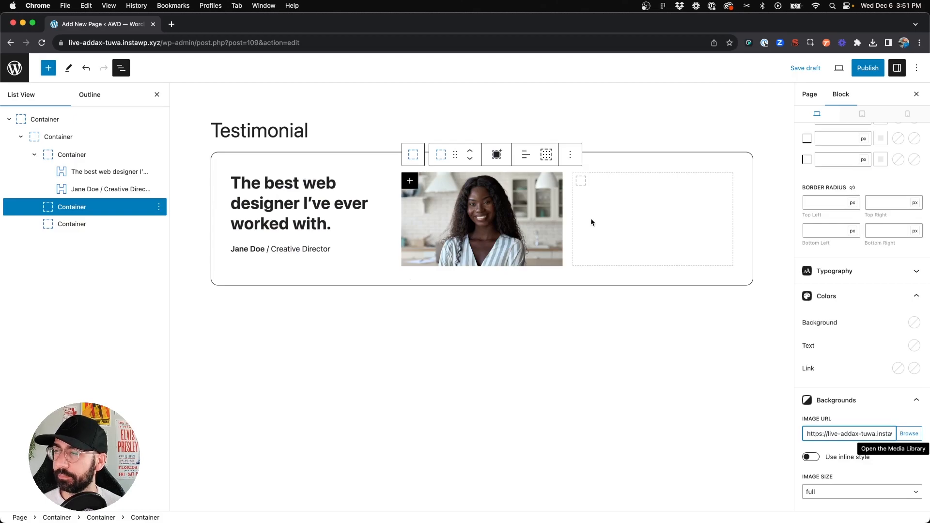
# Clear the padding of the bordered container that holds the three columns
pyautogui.click(419, 288)
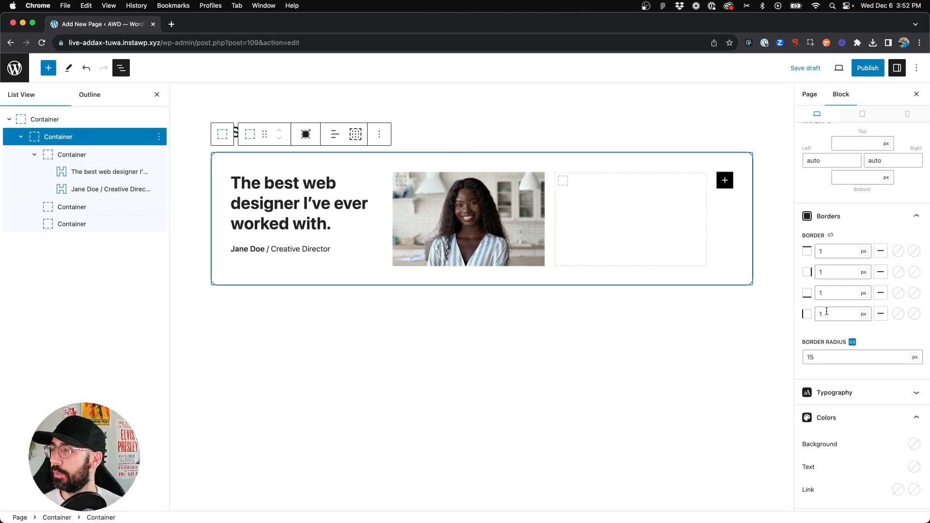
pyautogui.scroll(4, 831, 288)
pyautogui.doubleClick(829, 280)
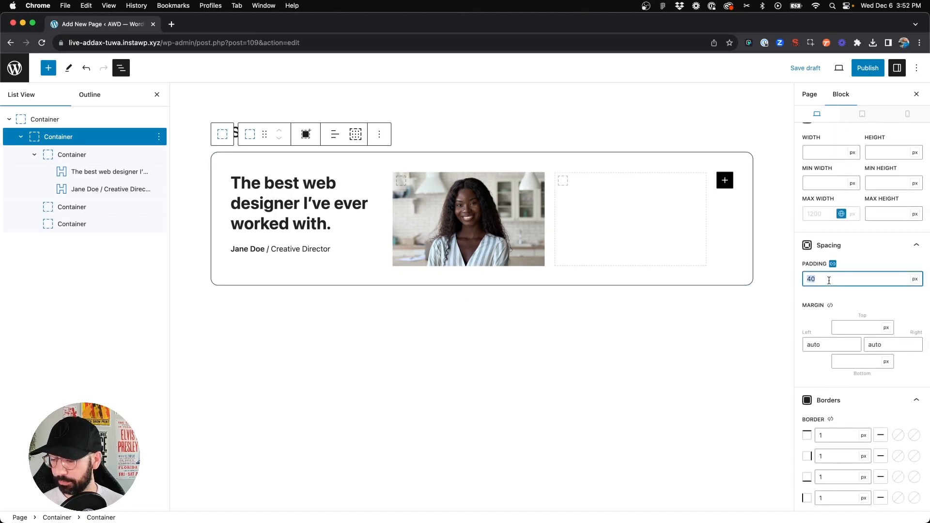
pyautogui.press('BackSpace')
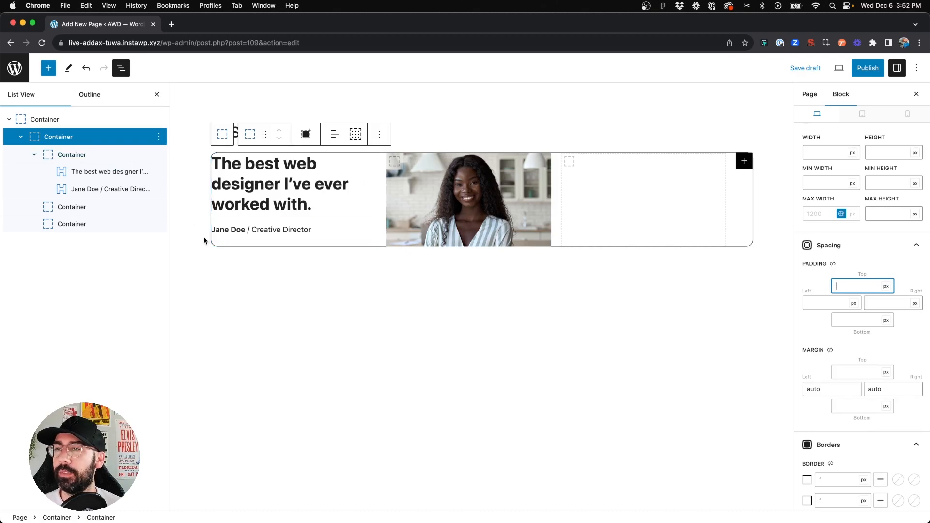
# Review the middle container's background image settings, including size, position, repeat and attachment
pyautogui.click(400, 163)
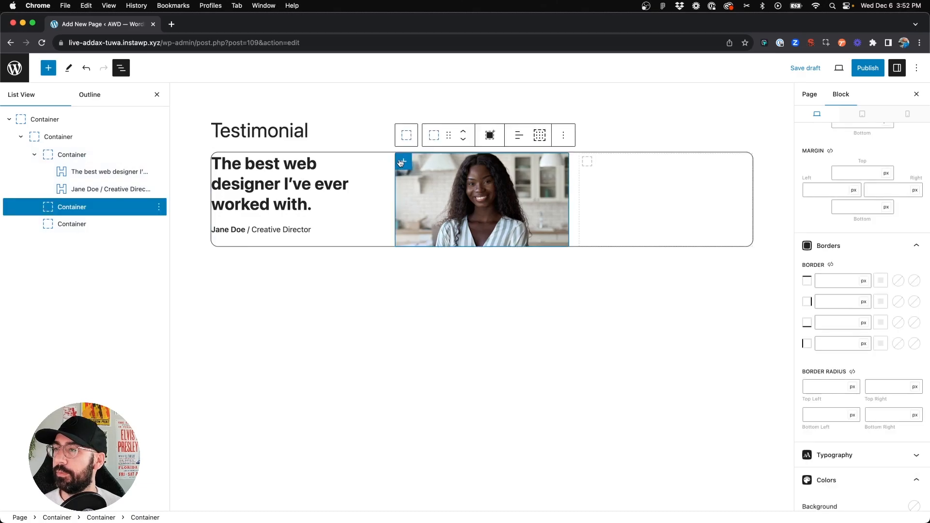
pyautogui.scroll(10, 861, 298)
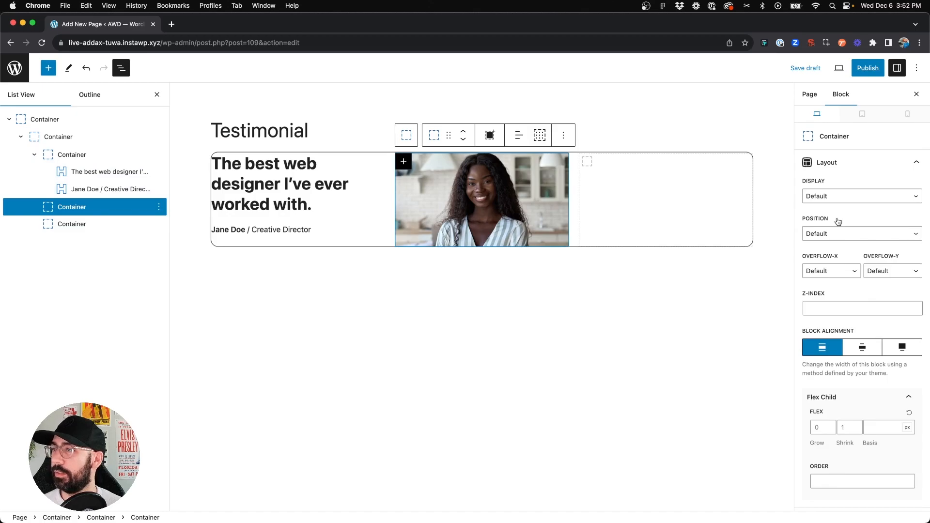
pyautogui.scroll(-10, 872, 324)
pyautogui.scroll(-10, 872, 323)
pyautogui.scroll(-8, 871, 319)
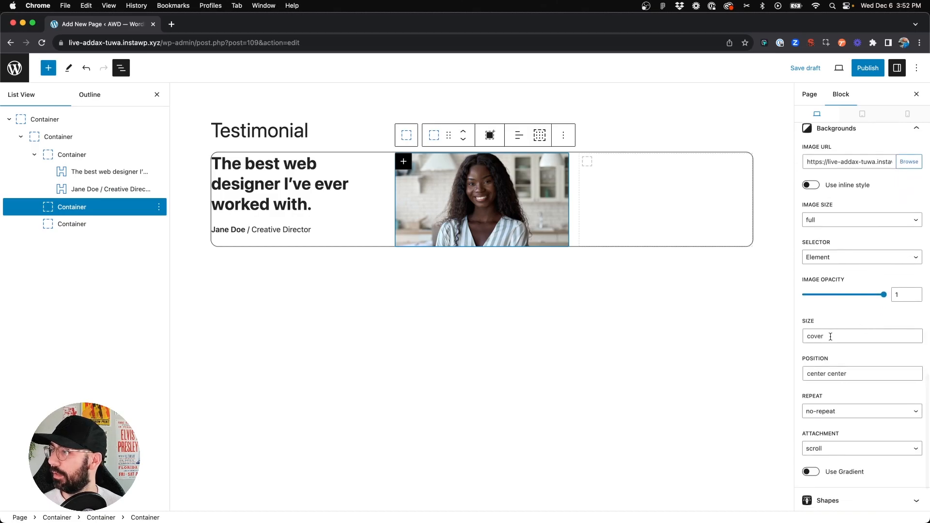
pyautogui.scroll(-2, 831, 377)
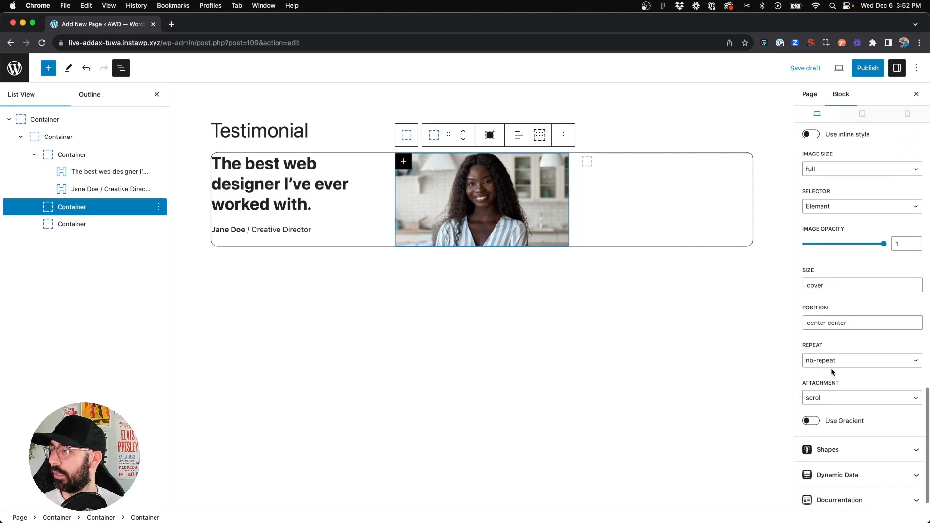
pyautogui.scroll(1, 836, 406)
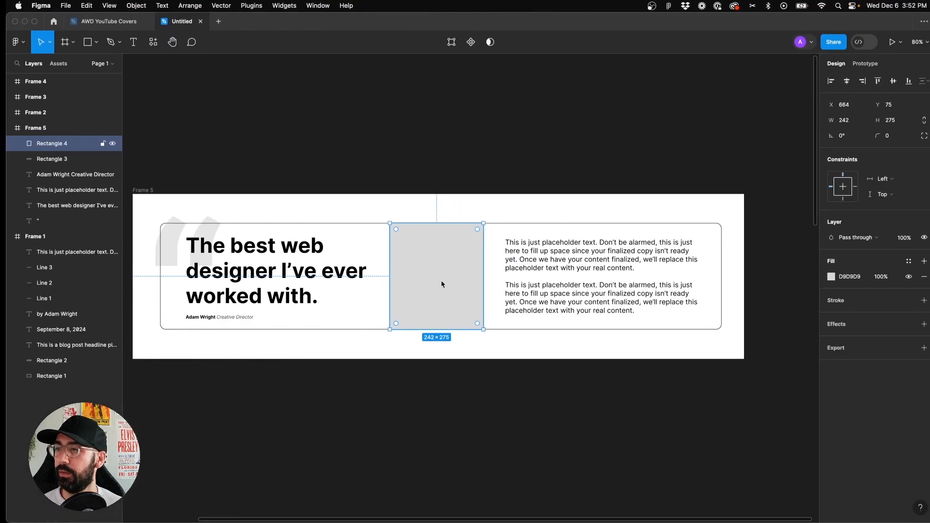
# Copy the two placeholder paragraphs in Figma, and in Chrome paste them into a new P-tagged headline in the third container
pyautogui.doubleClick(596, 273)
pyautogui.press('super+c')
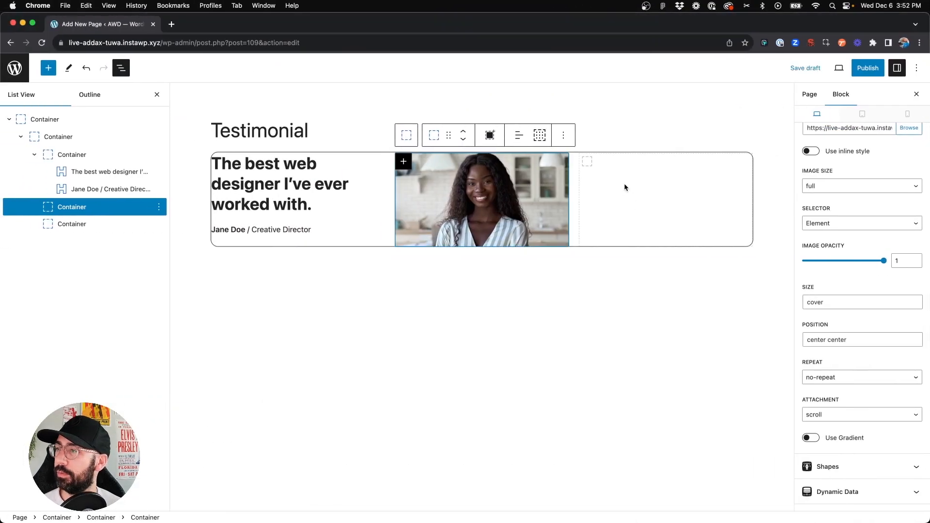
pyautogui.click(596, 170)
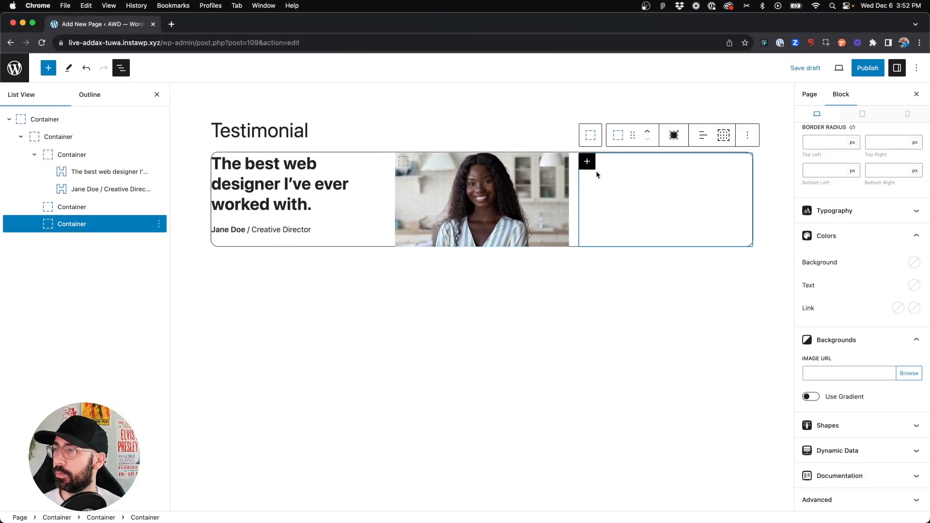
pyautogui.click(587, 162)
pyautogui.click(615, 233)
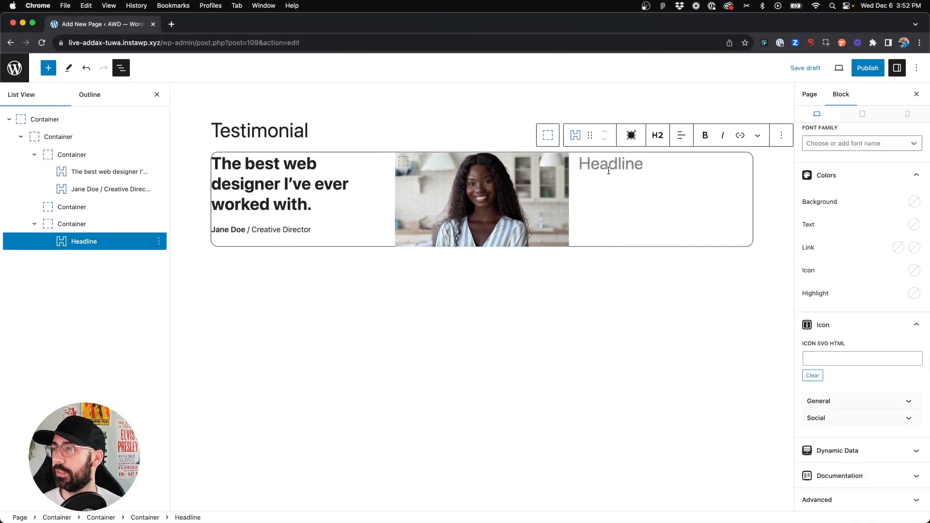
pyautogui.click(658, 136)
pyautogui.click(671, 270)
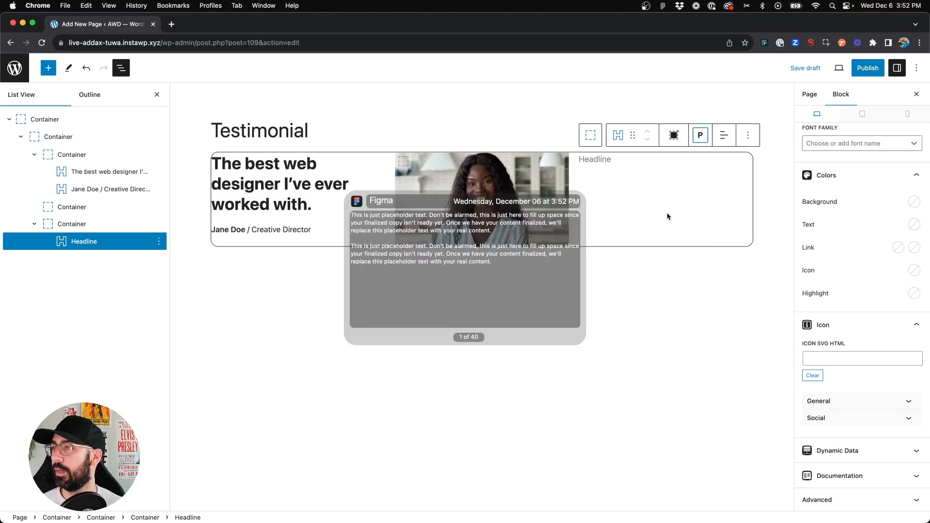
pyautogui.click(604, 162)
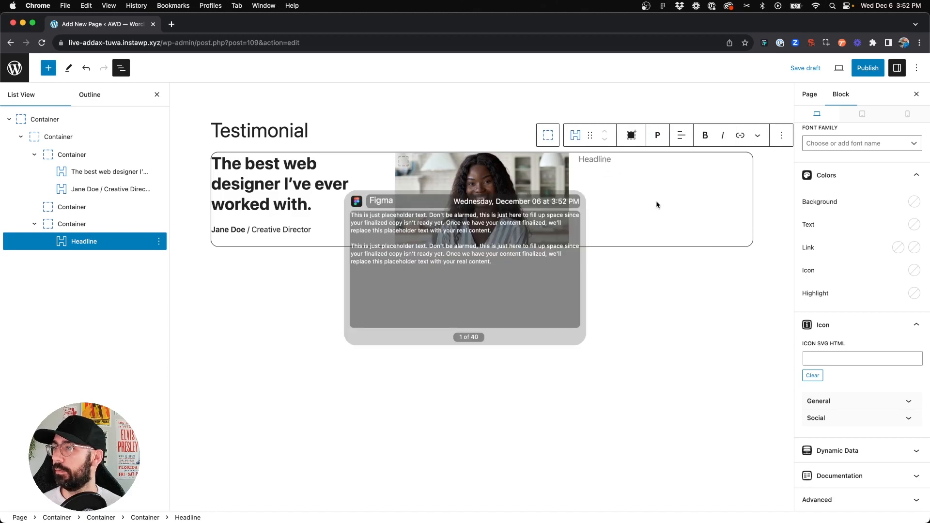
pyautogui.press('super+v')
# Transform the first placeholder paragraph in the third container into a headline block with the Paragraph tag
pyautogui.click(643, 170)
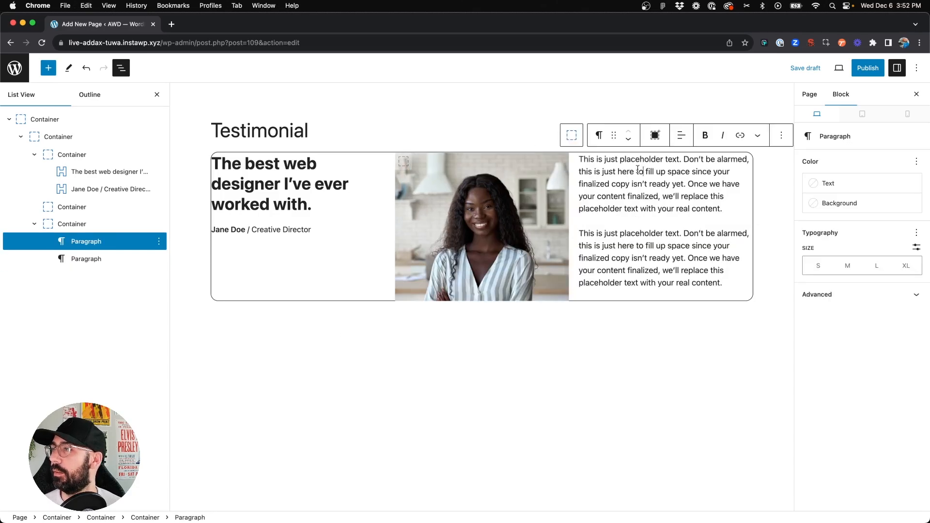
pyautogui.click(600, 136)
pyautogui.click(622, 247)
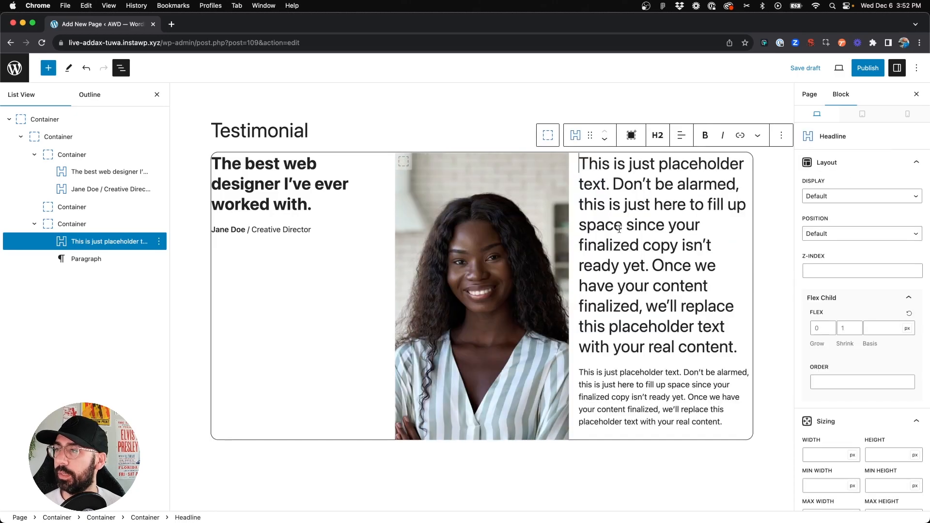
pyautogui.click(658, 136)
pyautogui.click(680, 281)
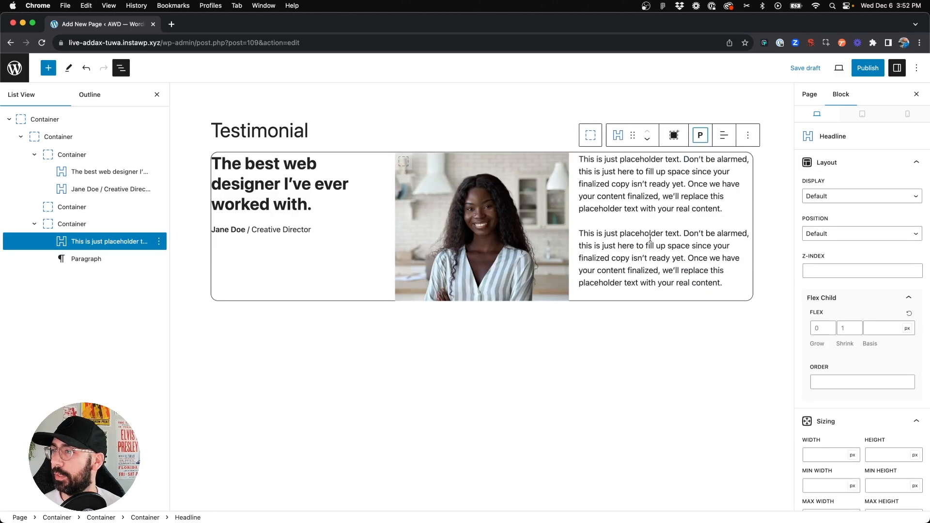
# Transform the second placeholder paragraph in the third container into a headline block with the Paragraph tag
pyautogui.click(623, 232)
pyautogui.click(599, 211)
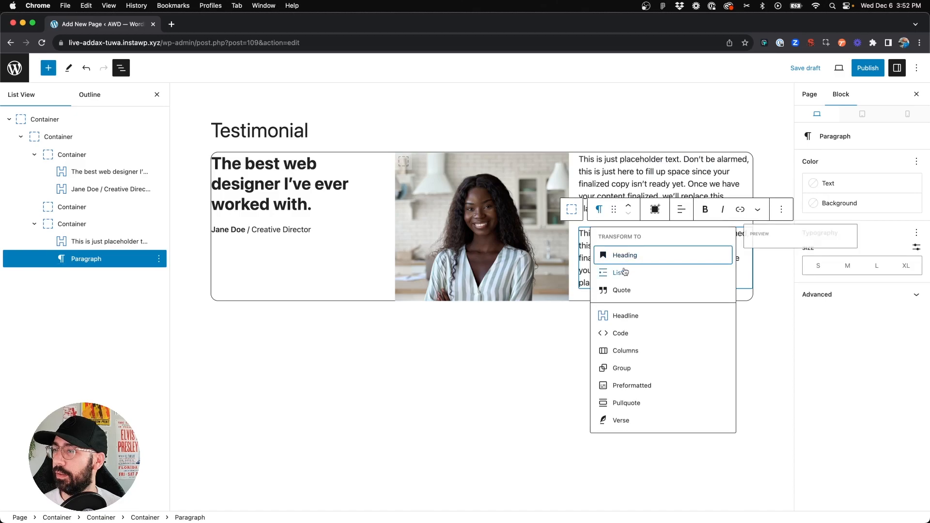
pyautogui.click(624, 316)
pyautogui.click(658, 210)
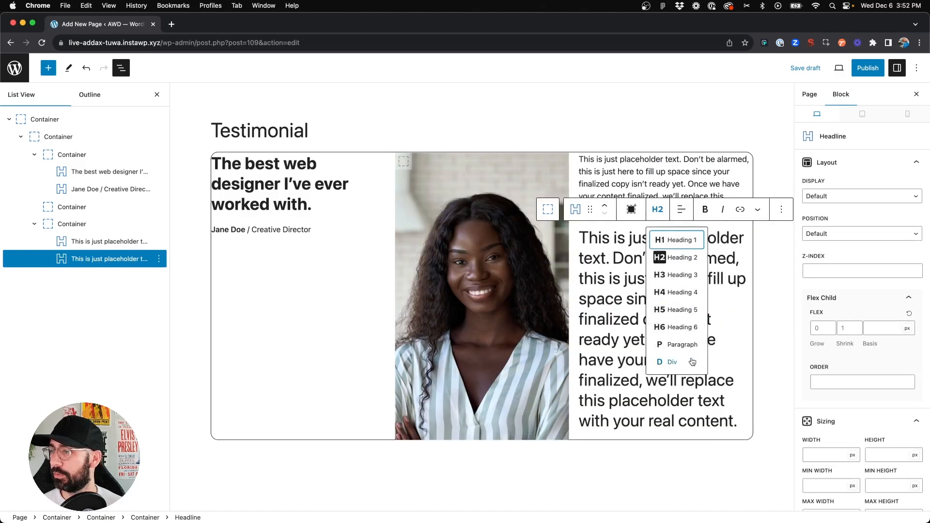
pyautogui.click(683, 343)
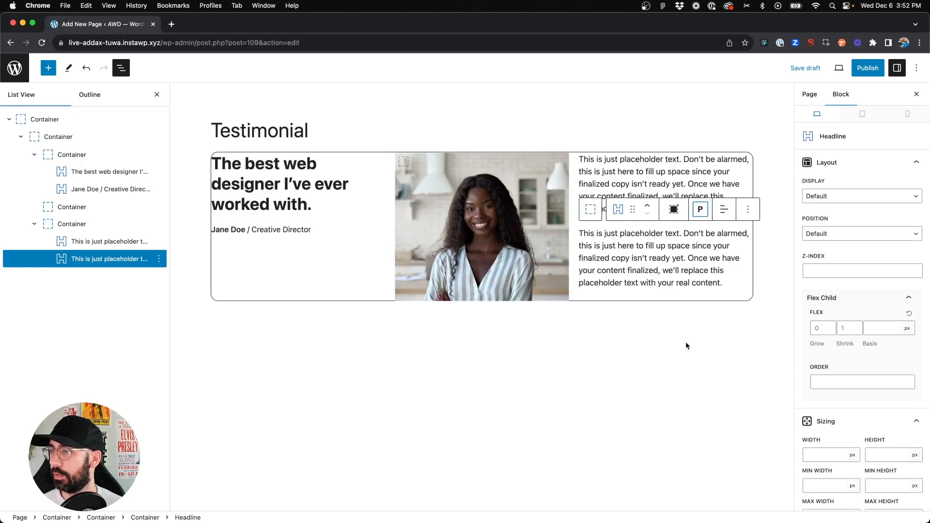
# Set both placeholder text headlines together to a 14 px font size and a 1.4 em line height
pyautogui.keyDown('shift'); pyautogui.click(625, 176); pyautogui.keyUp('shift')
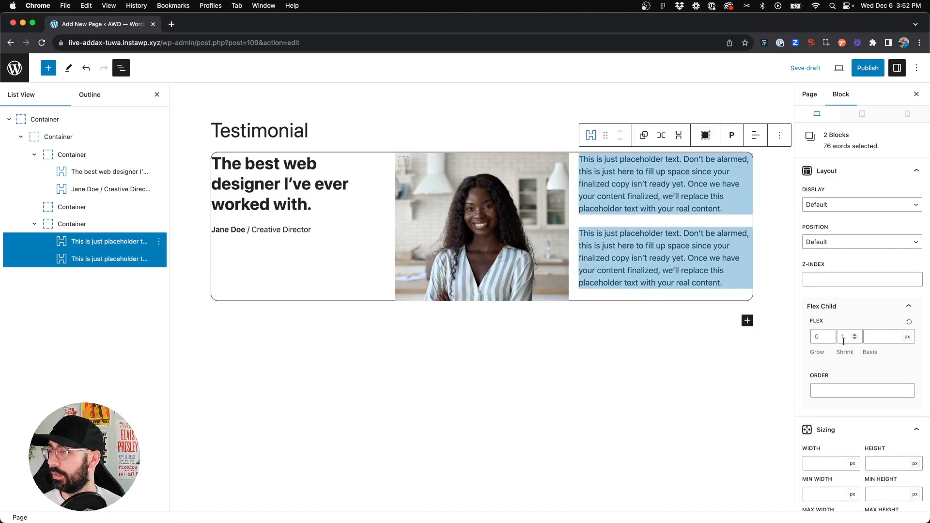
pyautogui.scroll(-10, 844, 341)
pyautogui.click(828, 355)
pyautogui.write('14')
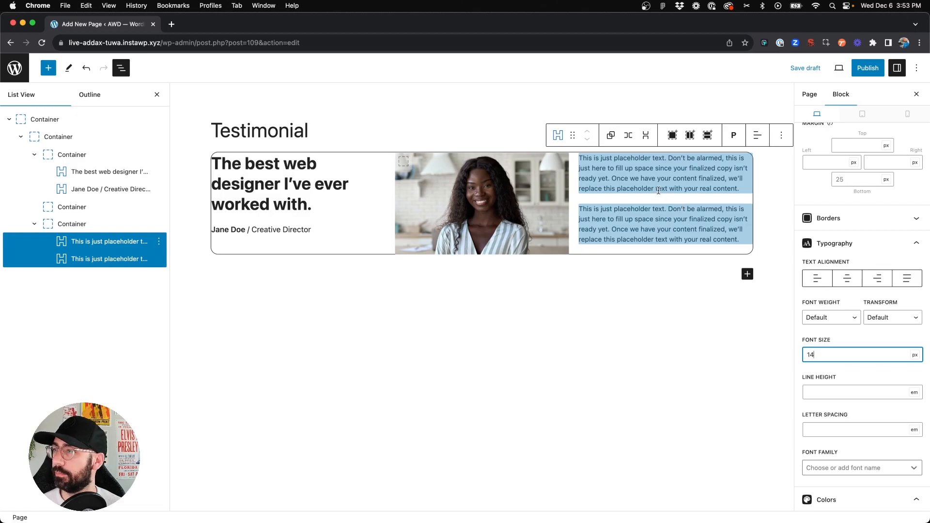
pyautogui.click(833, 392)
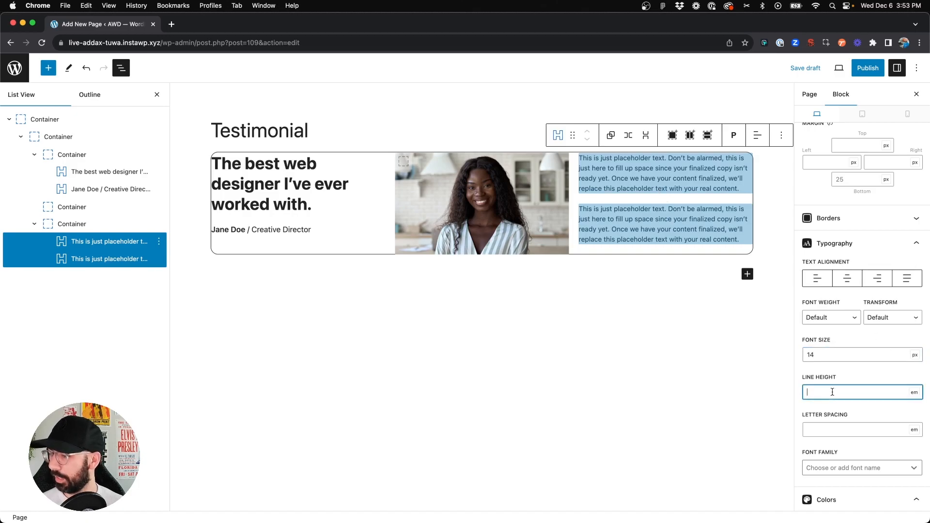
pyautogui.write('1.2')
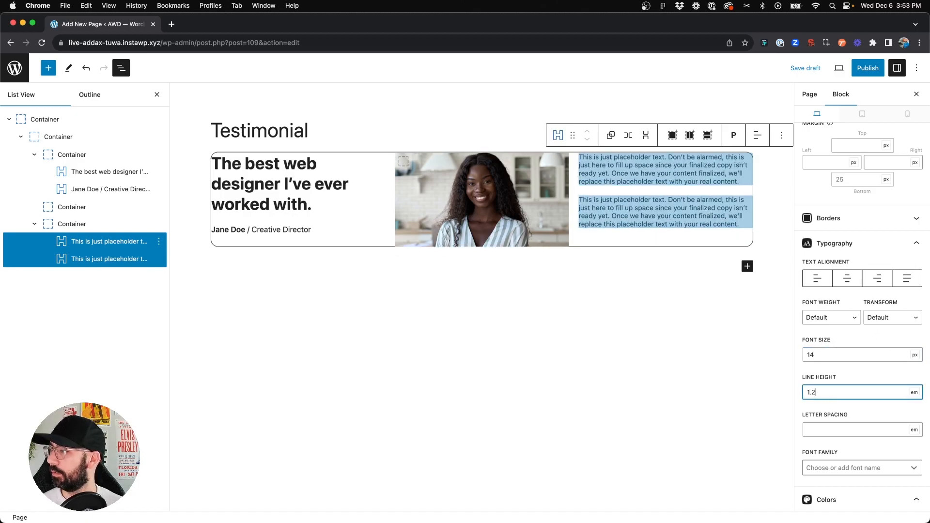
pyautogui.press('BackSpace')
pyautogui.write('4')
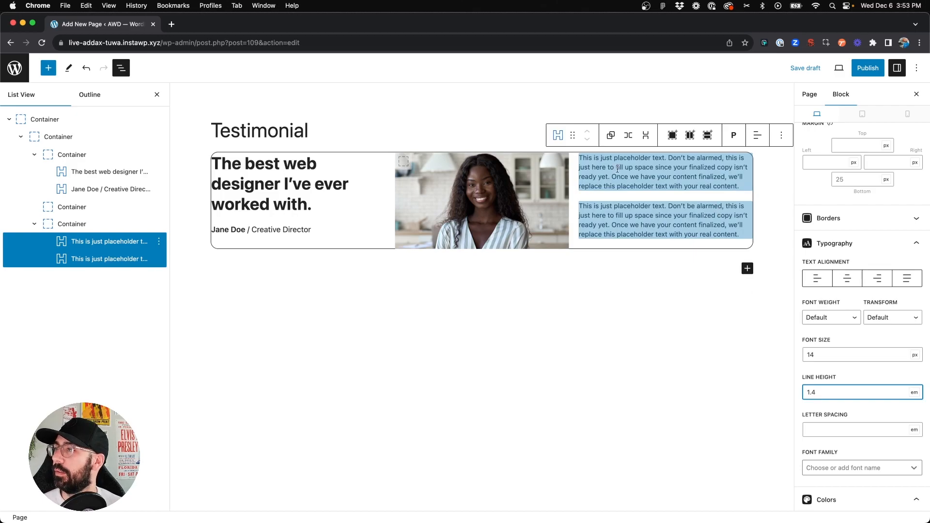
# Set the bottom margin of the second placeholder text headline to 0 px
pyautogui.click(288, 183)
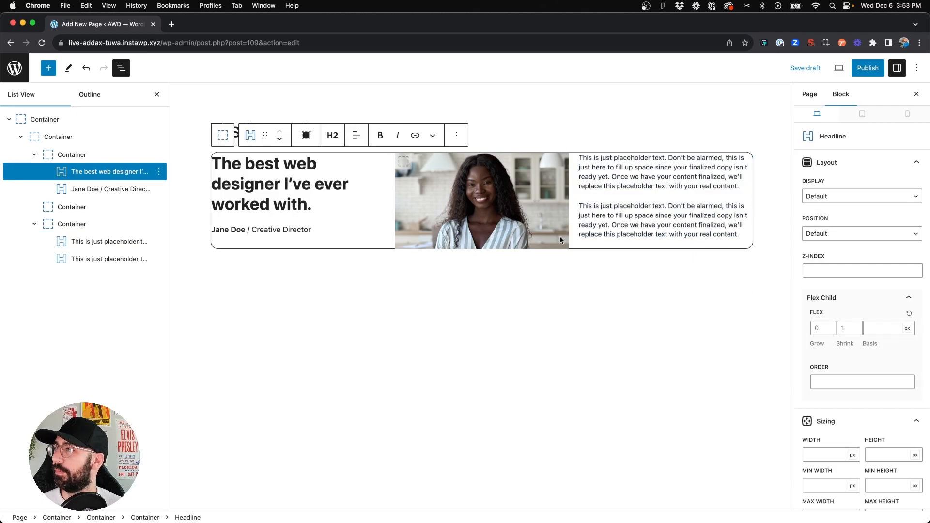
pyautogui.click(677, 225)
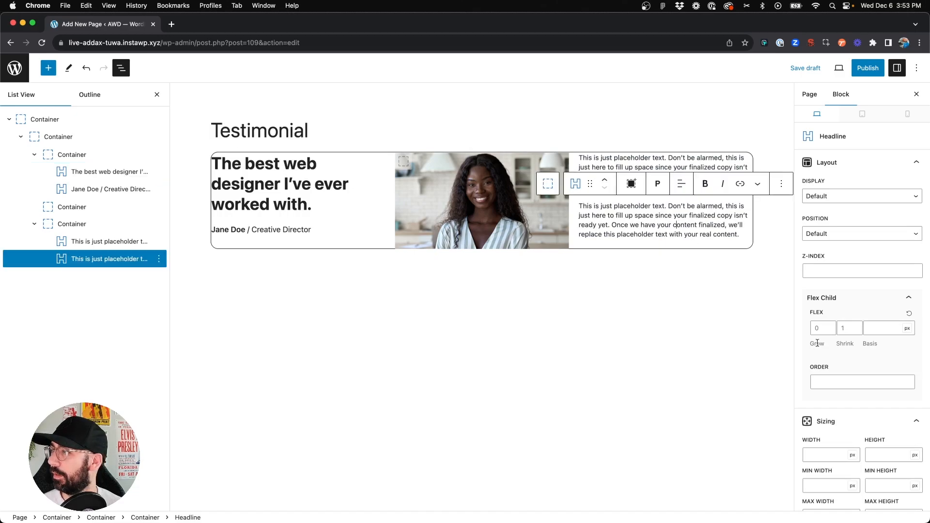
pyautogui.scroll(-10, 816, 342)
pyautogui.click(847, 386)
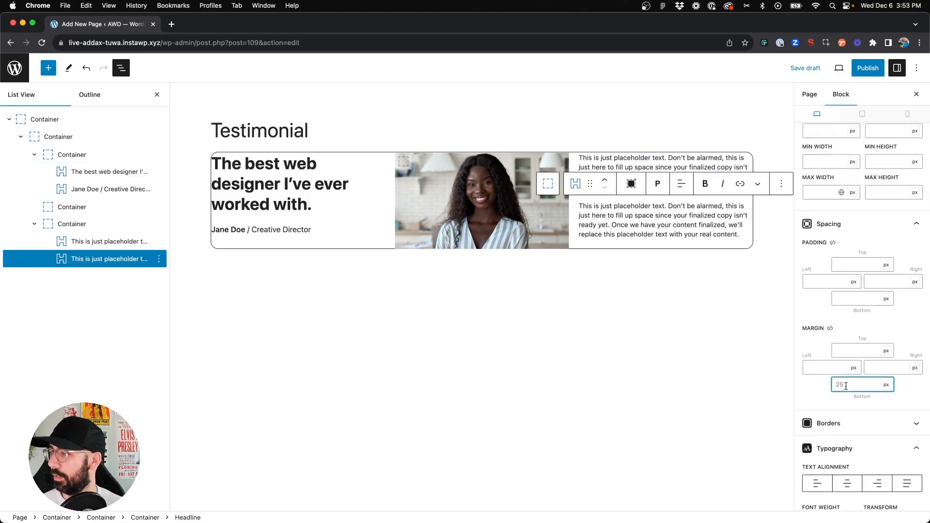
pyautogui.write('0')
pyautogui.click(661, 283)
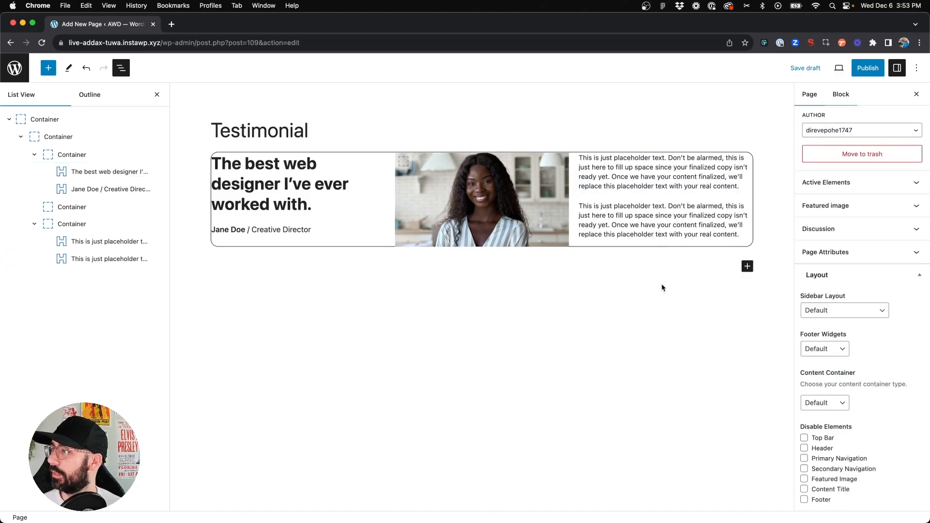
# Set the bottom margin of the attribution headline under the quote to 0 px
pyautogui.click(650, 227)
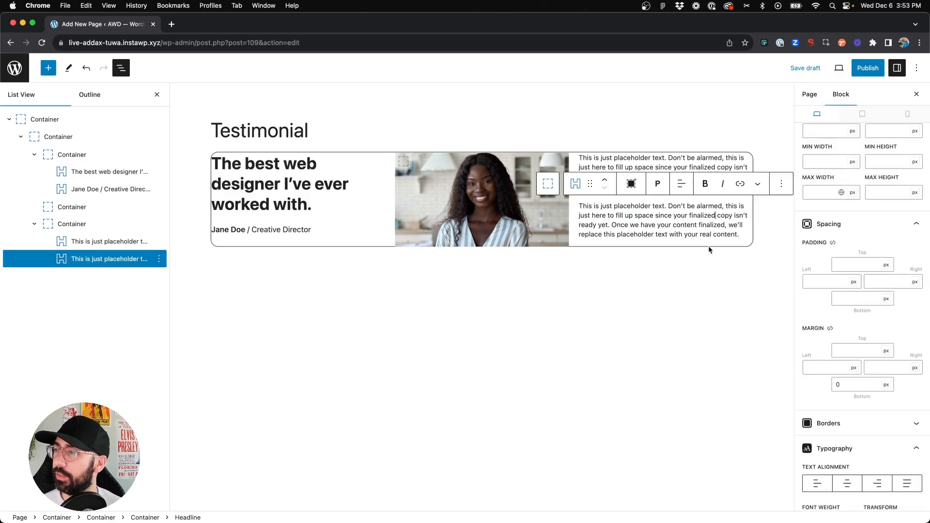
pyautogui.click(633, 157)
pyautogui.click(280, 230)
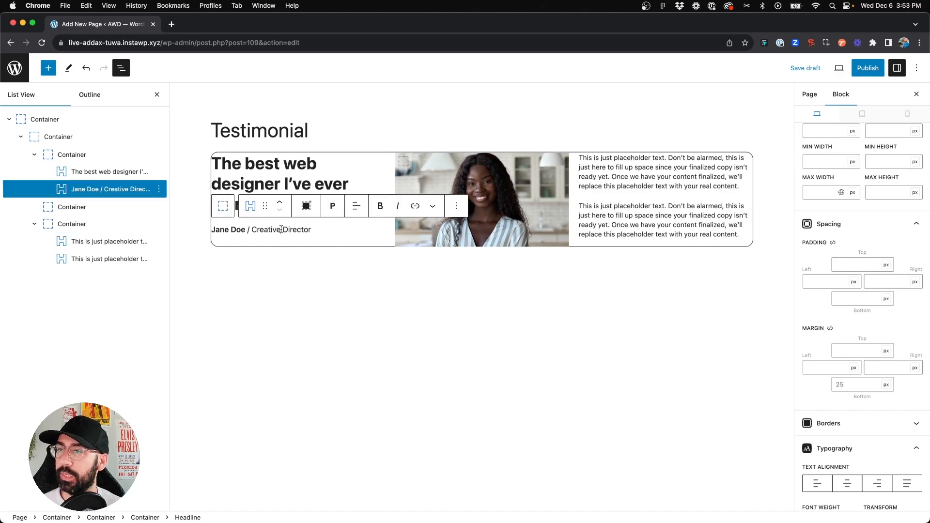
pyautogui.click(852, 384)
pyautogui.write('0')
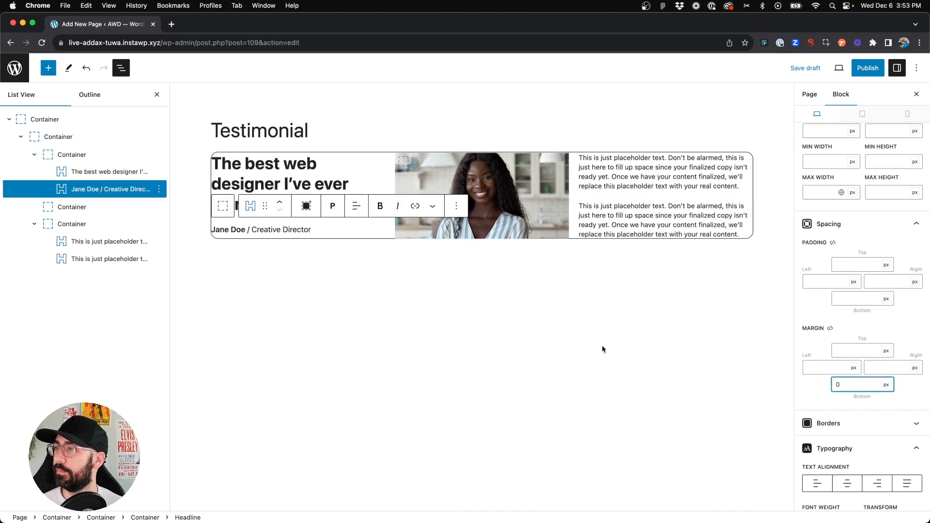
# Set the top, bottom and left padding of the first column's container, which holds the quote, to 40 px
pyautogui.click(632, 203)
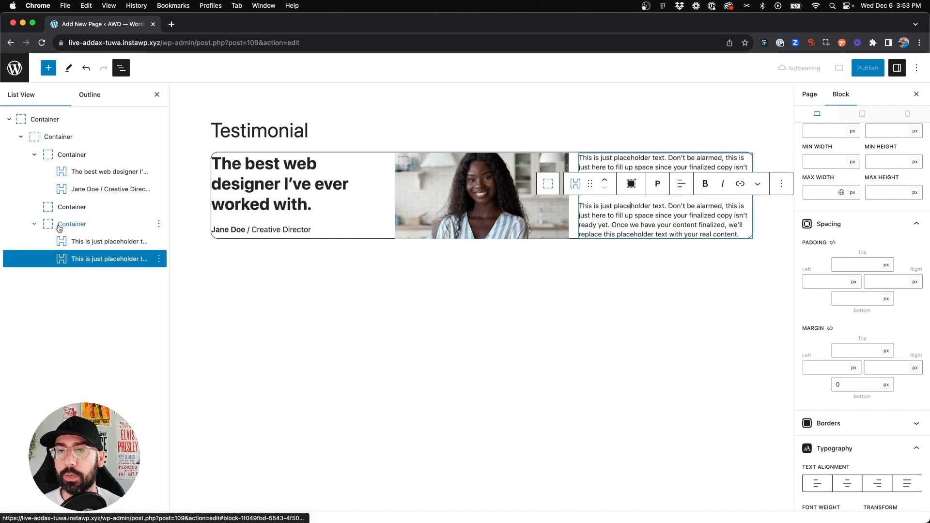
pyautogui.click(69, 154)
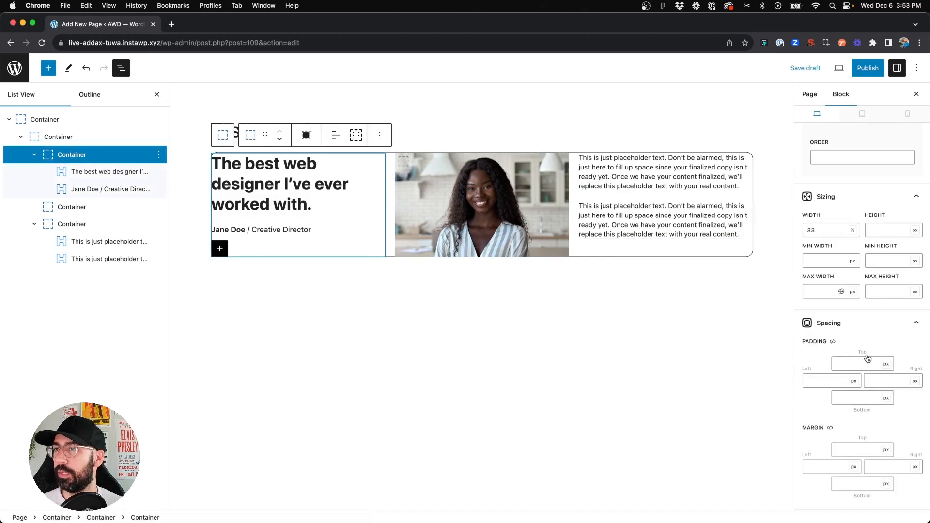
pyautogui.scroll(-1, 849, 328)
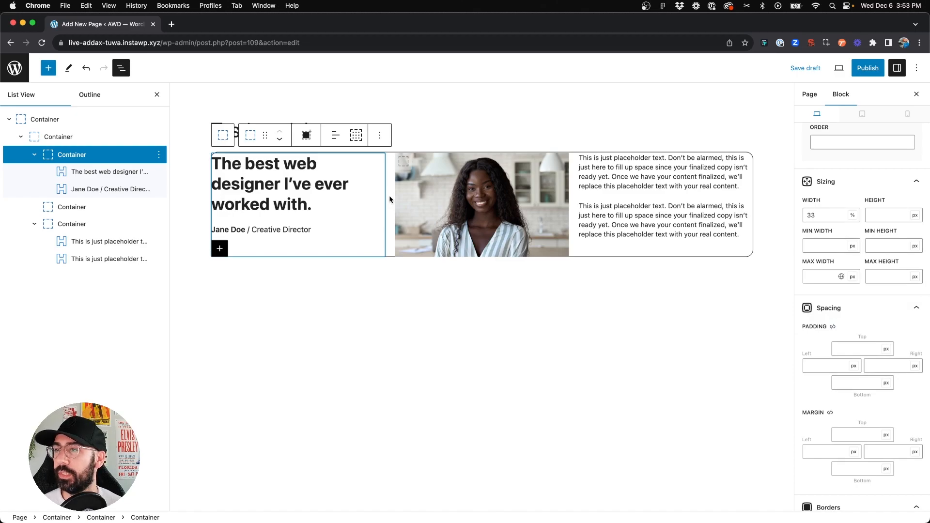
pyautogui.scroll(-3, 851, 291)
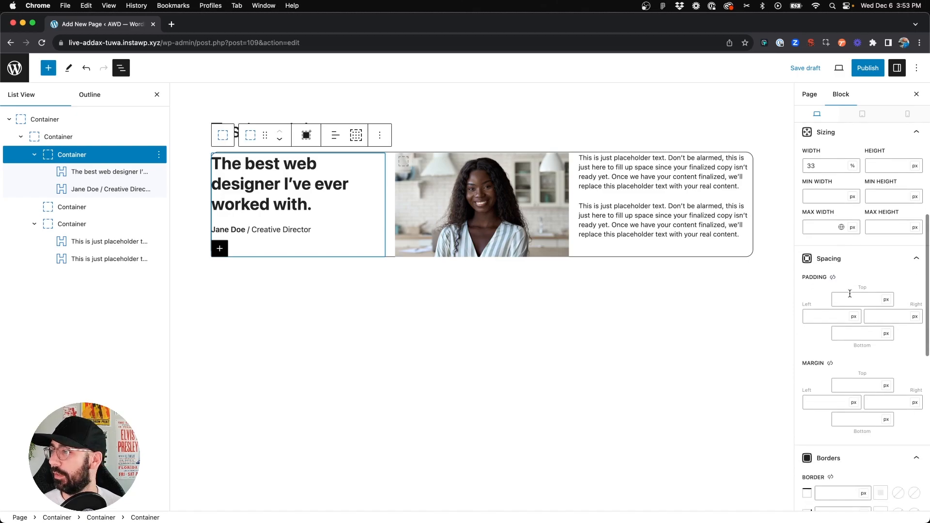
pyautogui.click(850, 297)
pyautogui.write('40')
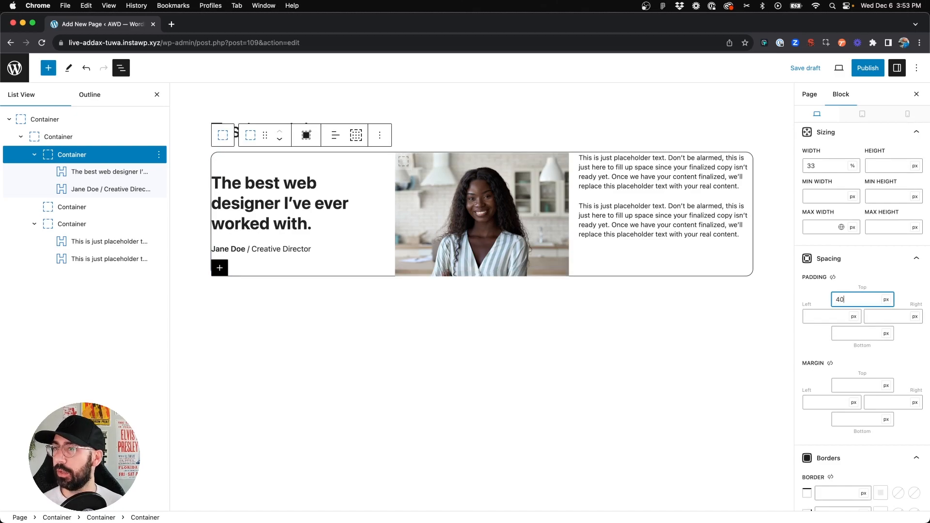
pyautogui.click(860, 334)
pyautogui.write('40')
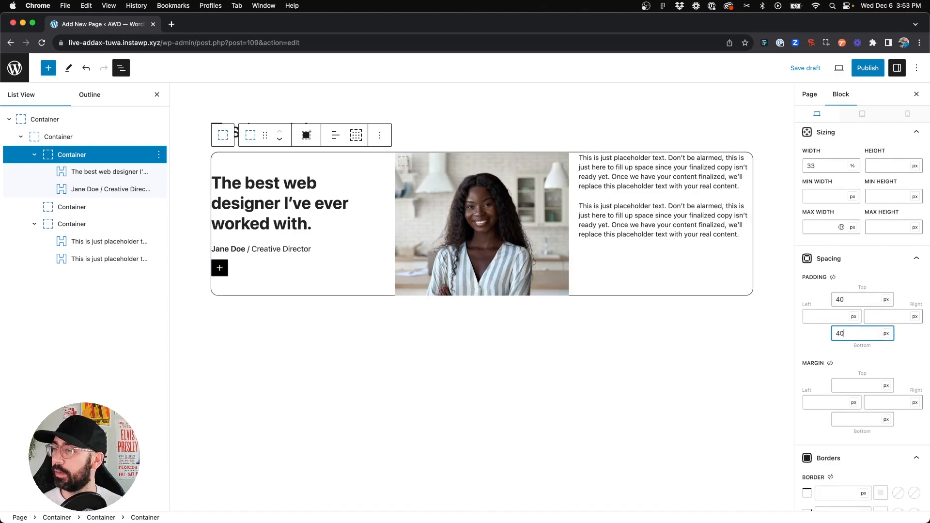
pyautogui.click(831, 320)
pyautogui.write('40')
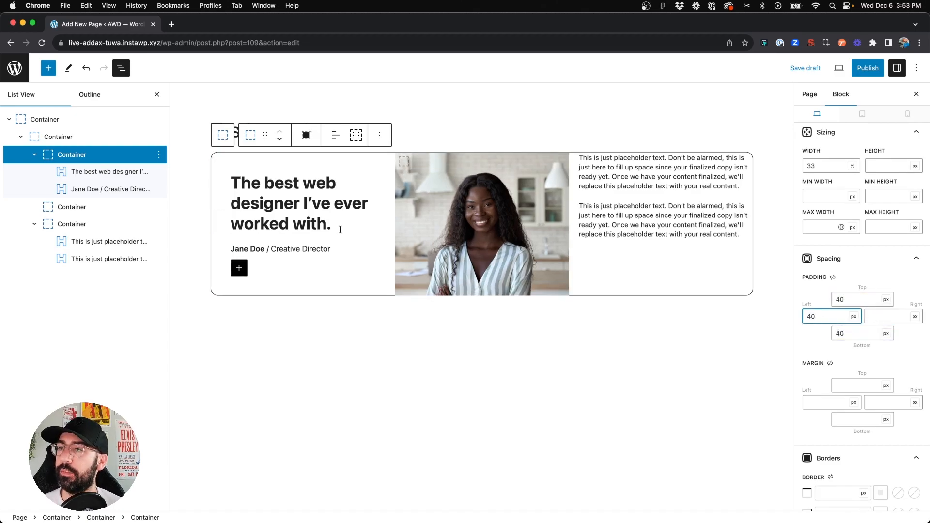
# Set the top, right and bottom padding of the third column's container, which holds the placeholder text, to 40 px
pyautogui.click(420, 353)
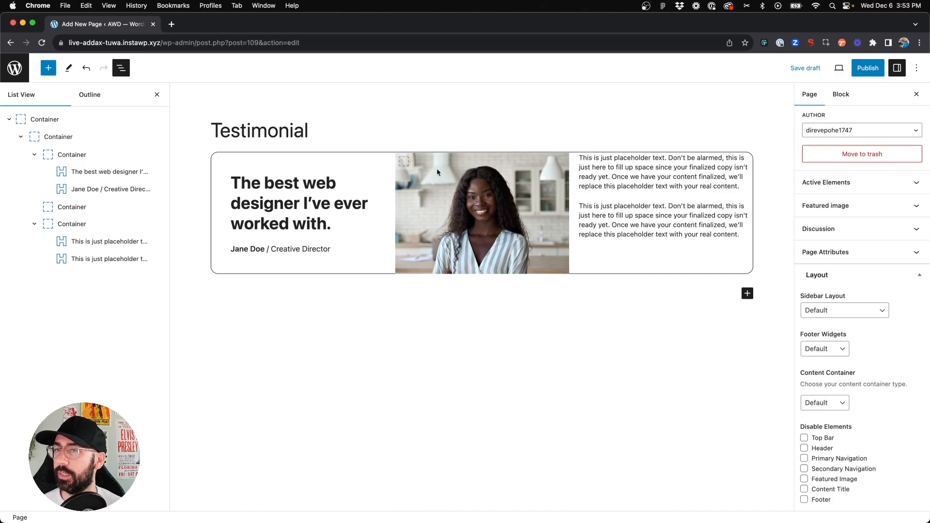
pyautogui.click(583, 269)
pyautogui.click(848, 300)
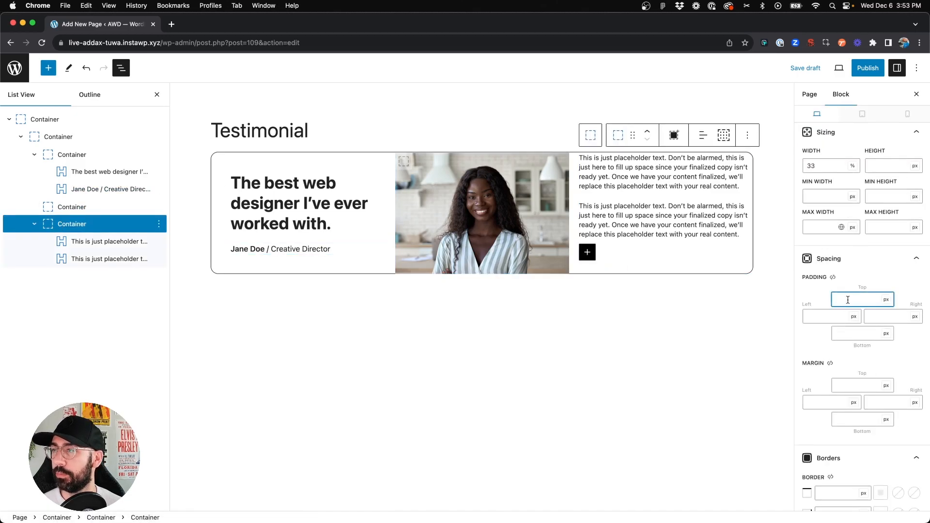
pyautogui.write('40')
pyautogui.press('Tab')
pyautogui.write('40')
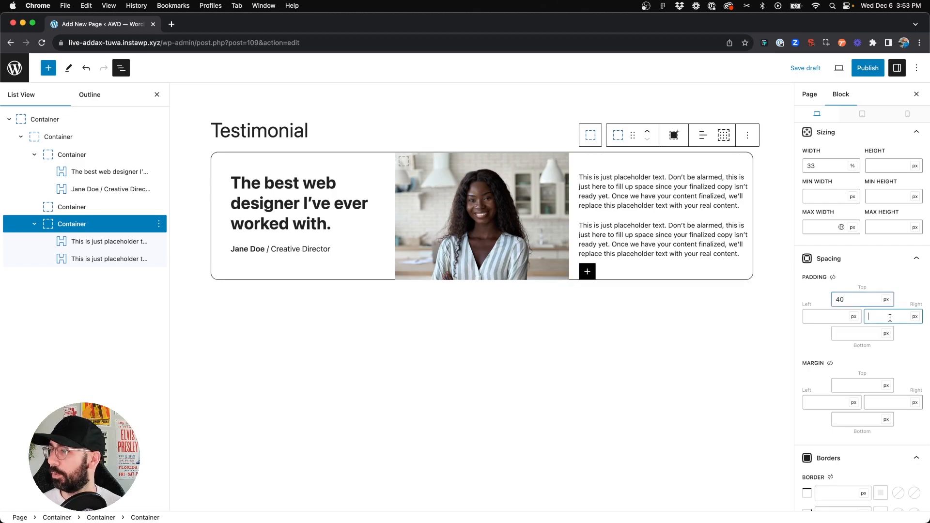
pyautogui.click(872, 334)
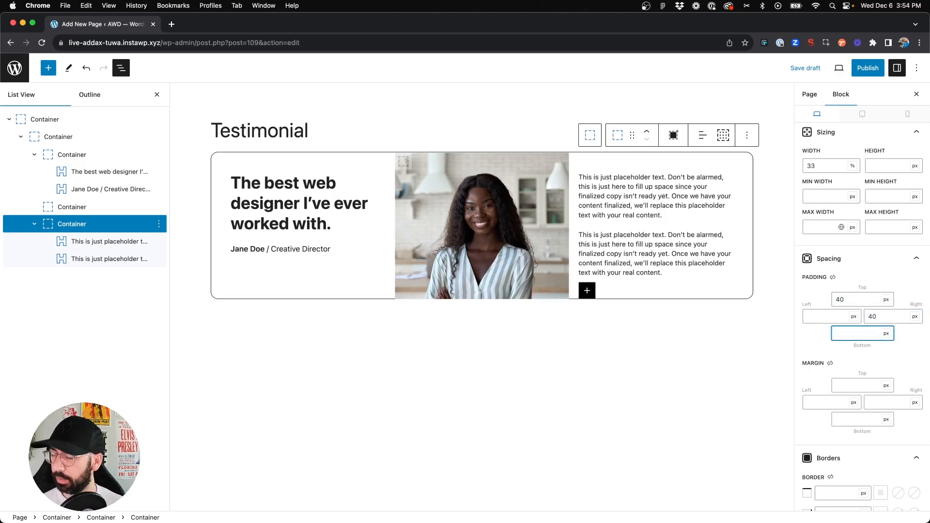
pyautogui.click(642, 372)
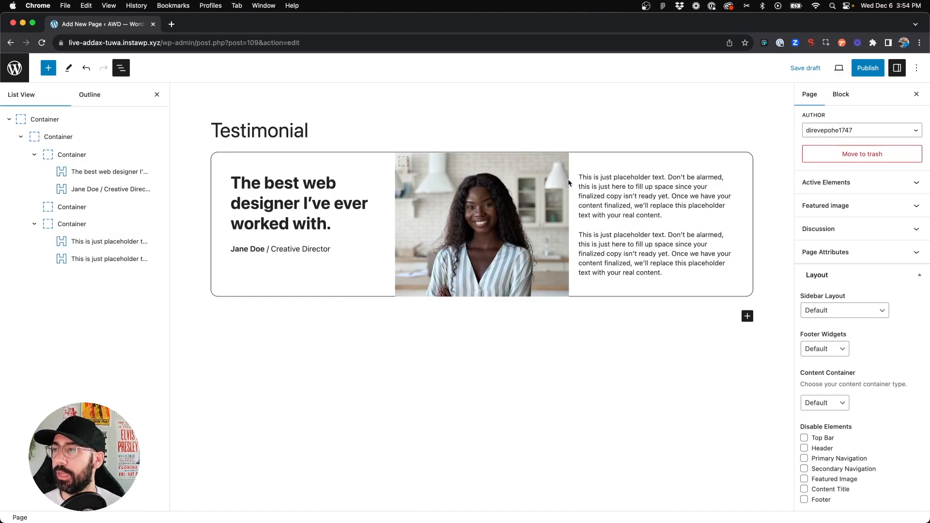
# Set the left padding of the third column's container to 20 px
pyautogui.click(72, 224)
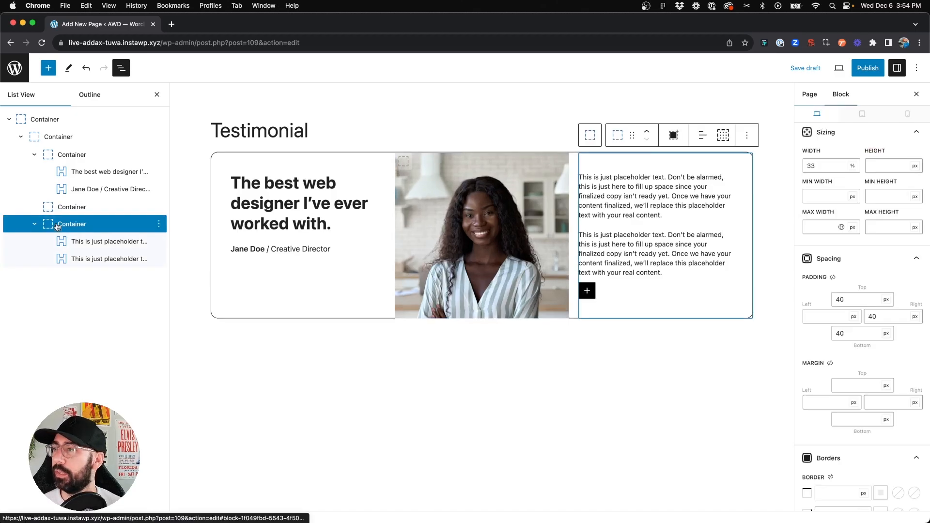
pyautogui.click(830, 317)
pyautogui.write('40')
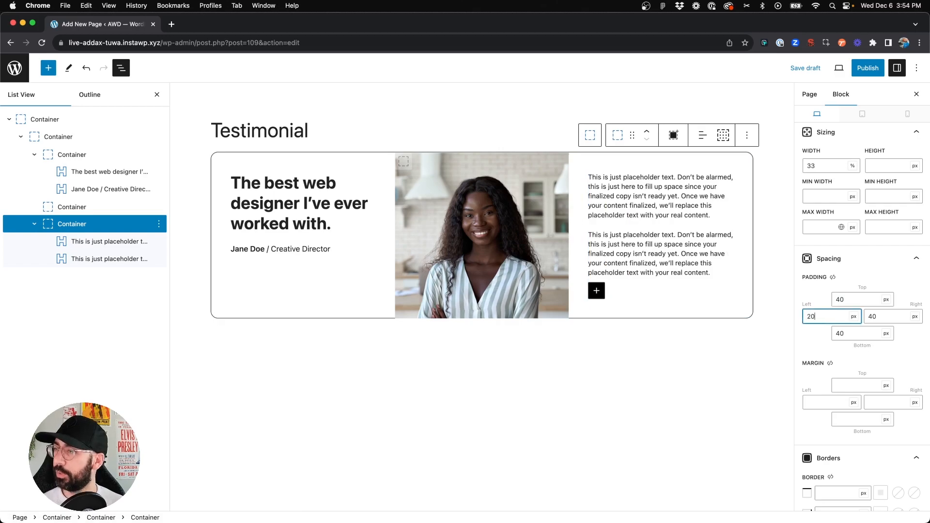
pyautogui.click(614, 399)
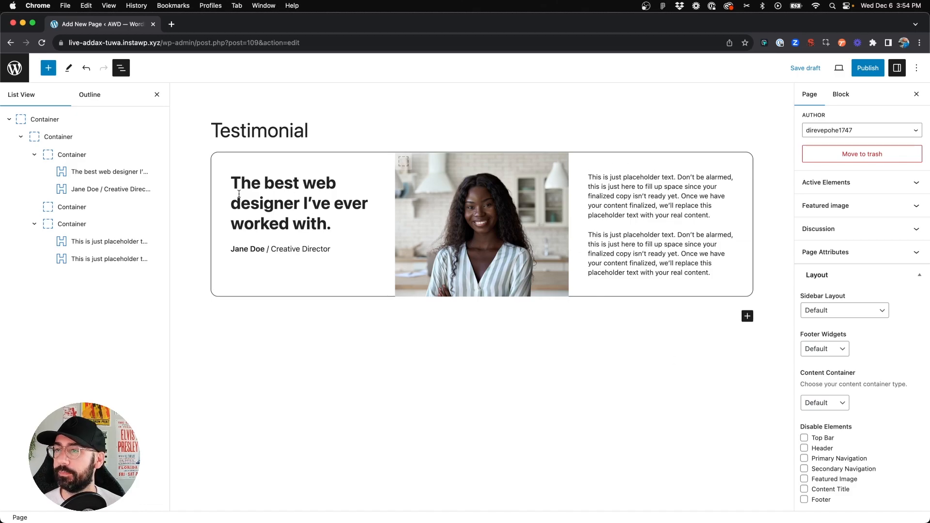
# Make the first column's container a Flex layout with Column direction and center its content vertically
pyautogui.click(88, 155)
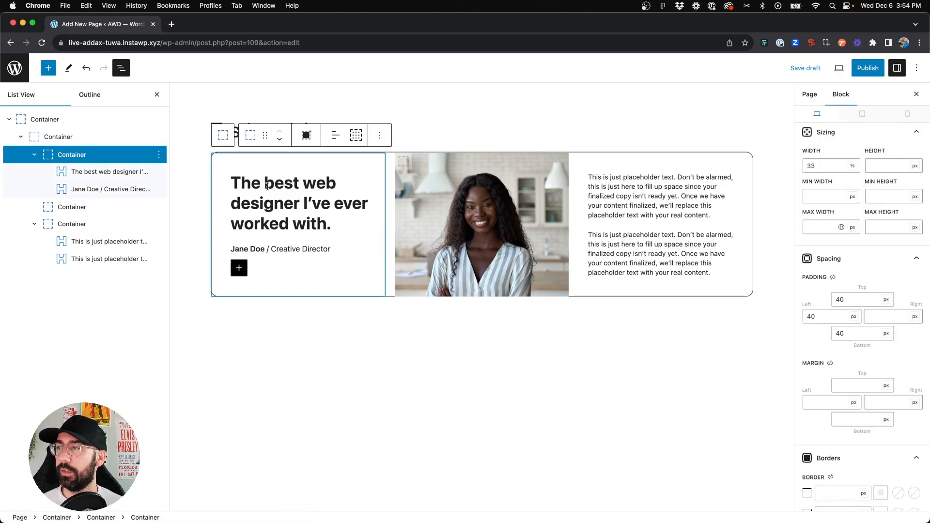
pyautogui.scroll(10, 842, 213)
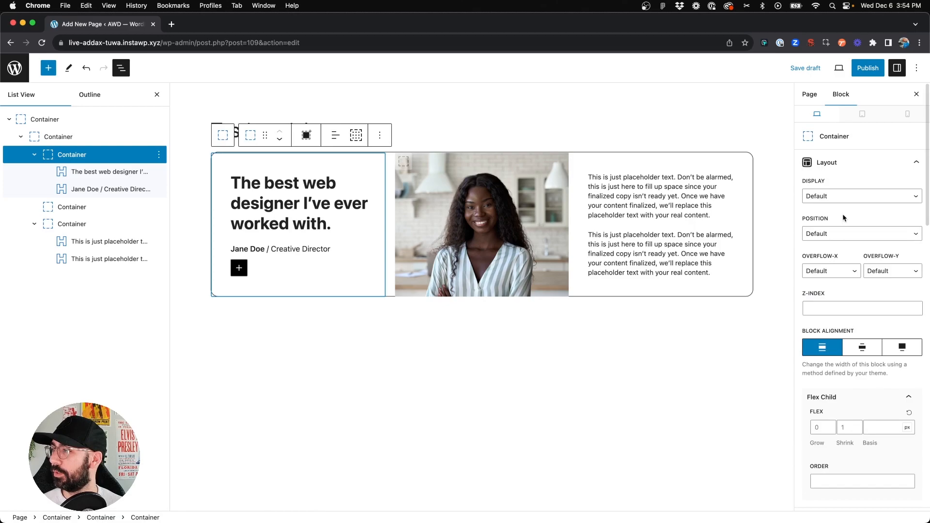
pyautogui.scroll(-3, 843, 218)
pyautogui.scroll(3, 843, 218)
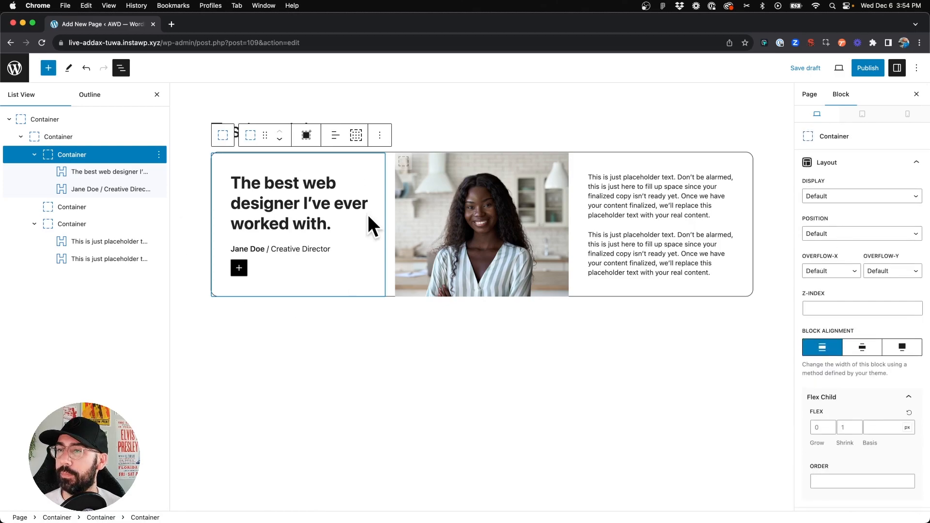
pyautogui.click(860, 197)
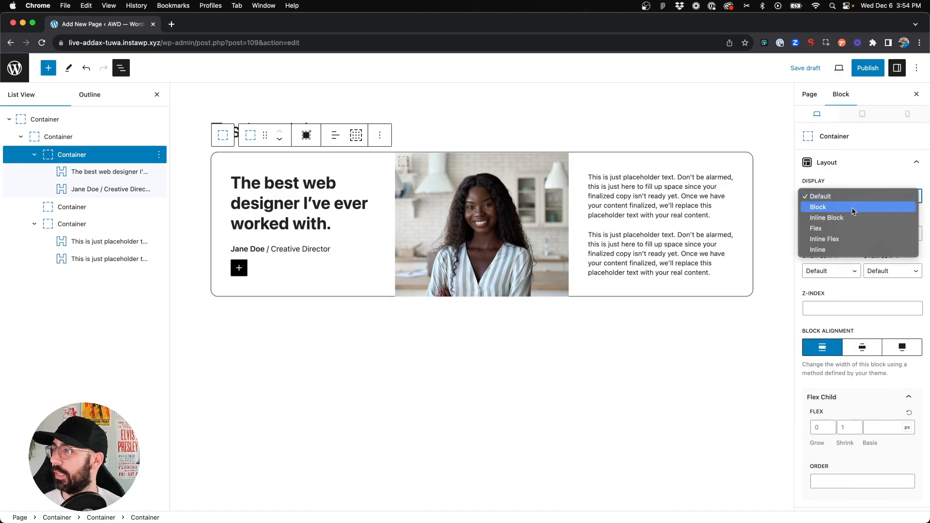
pyautogui.click(842, 229)
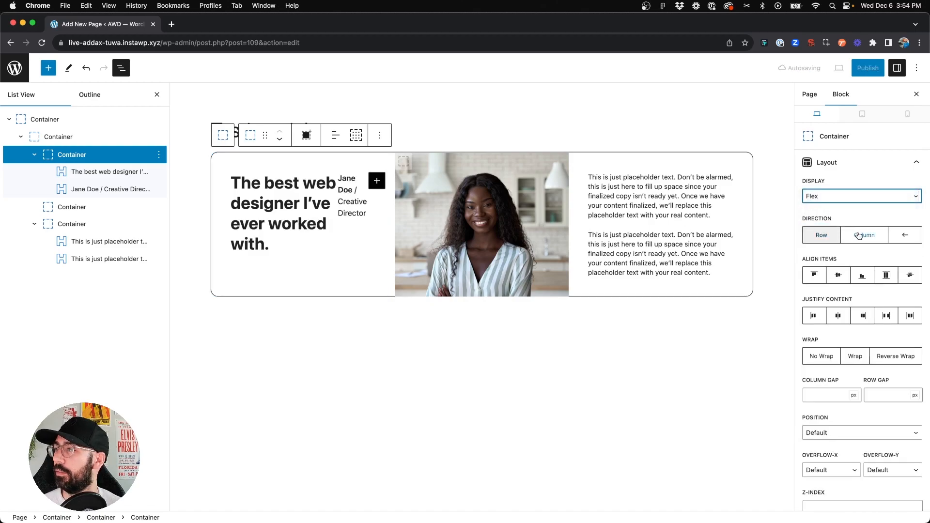
pyautogui.click(860, 236)
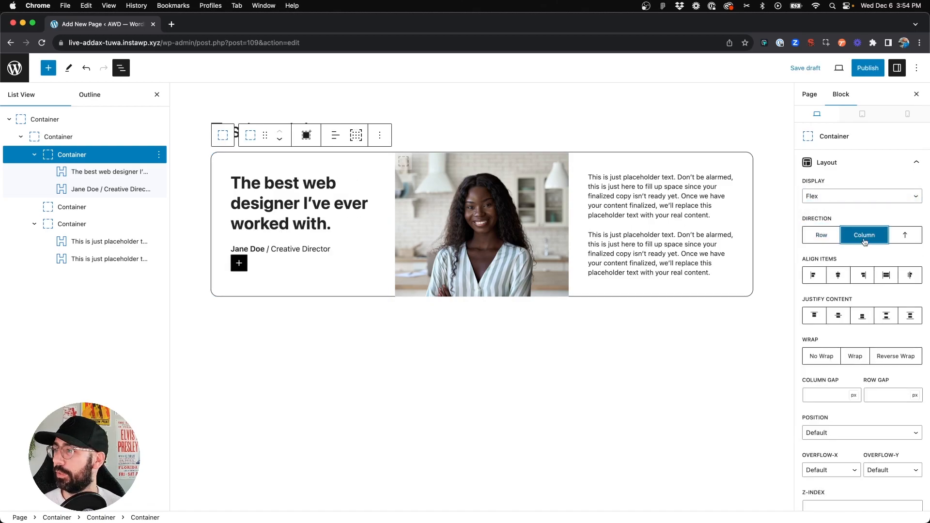
pyautogui.click(844, 315)
pyautogui.click(223, 378)
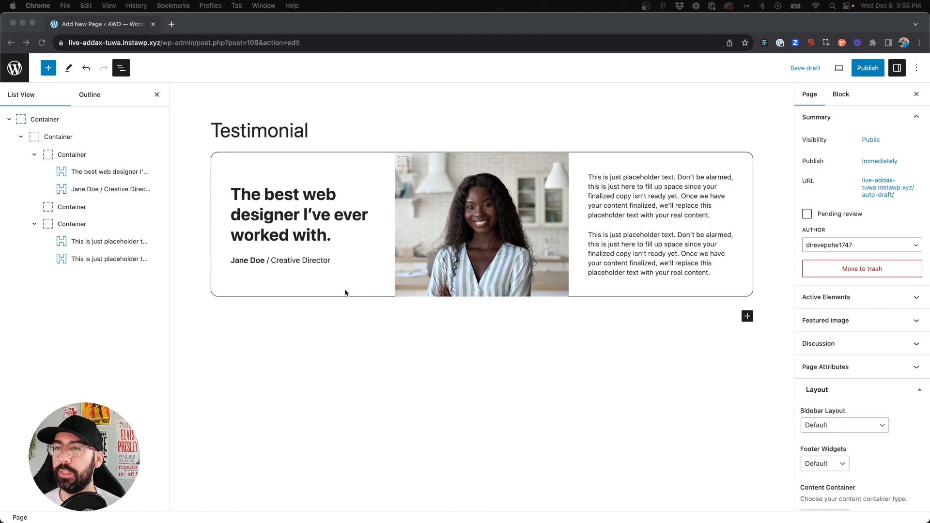
# Check the quote mark in the Figma design, then set quote.png from the media library as the bordered container's background image
pyautogui.hotkey('ctrl', 'Right')
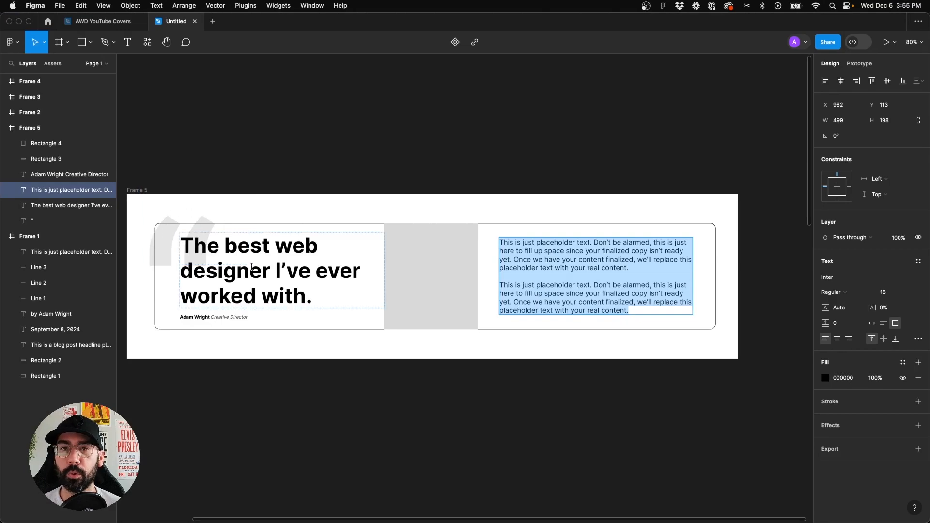
pyautogui.hotkey('ctrl', 'Left')
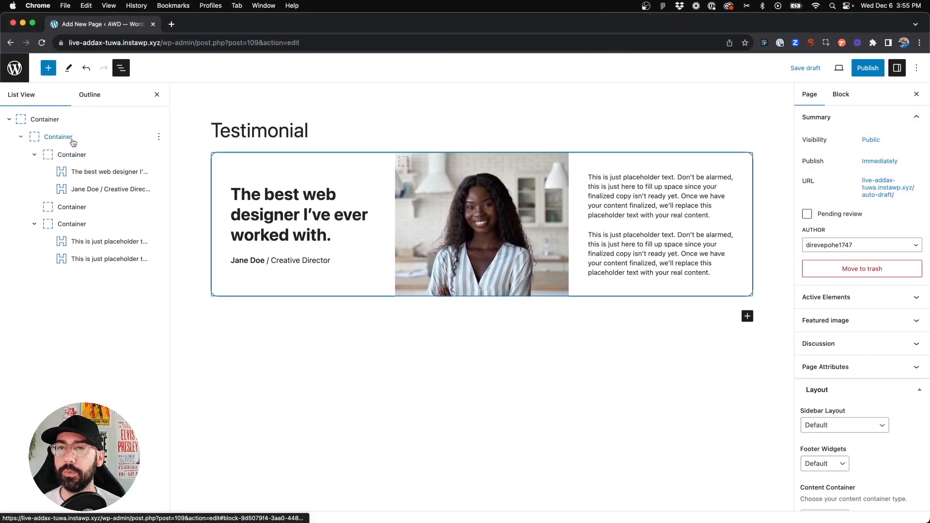
pyautogui.click(73, 141)
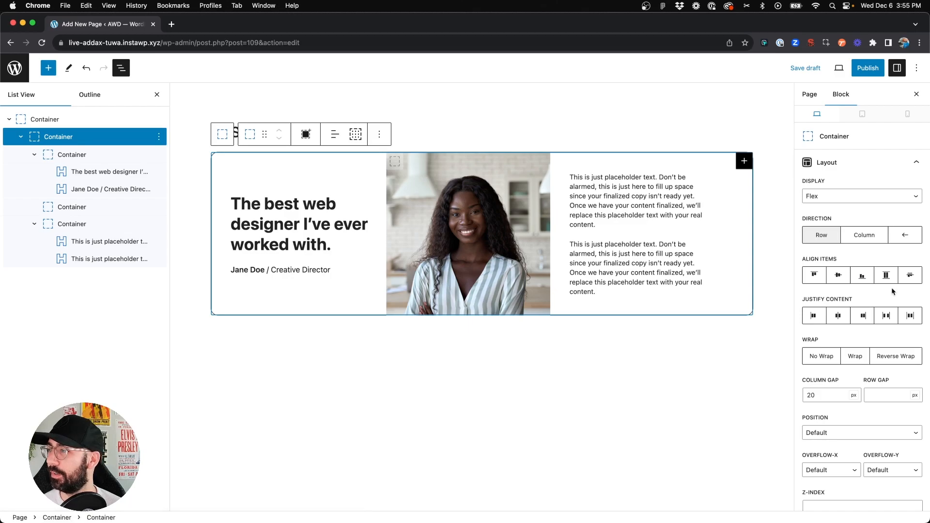
pyautogui.scroll(-8, 893, 290)
pyautogui.scroll(-10, 893, 291)
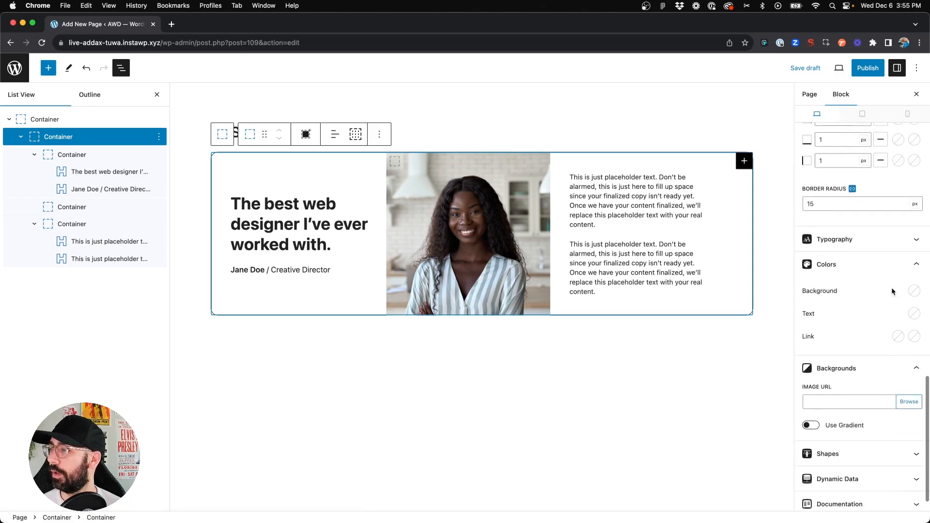
pyautogui.click(908, 373)
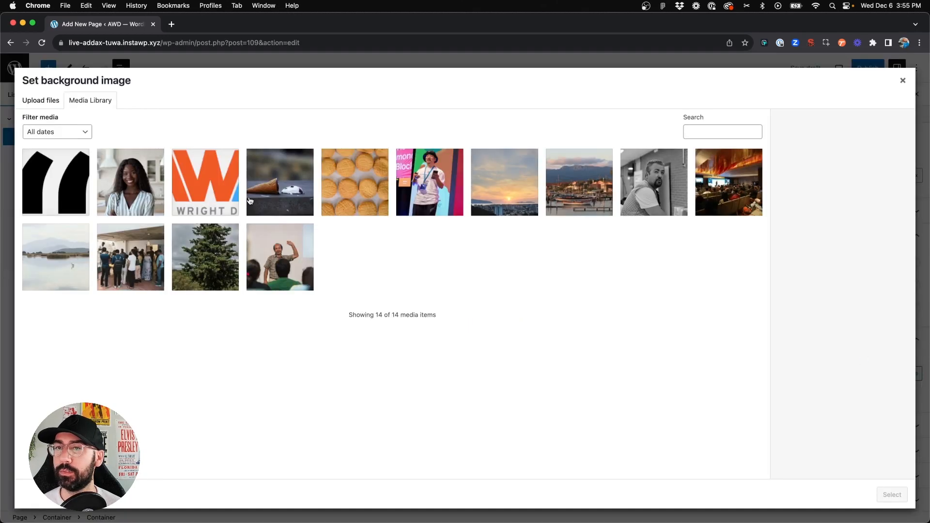
pyautogui.click(78, 192)
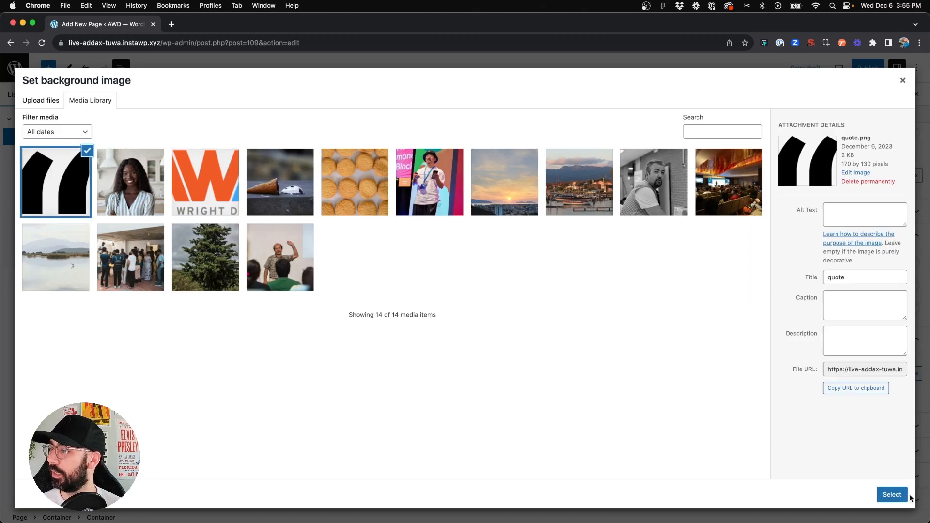
pyautogui.click(892, 495)
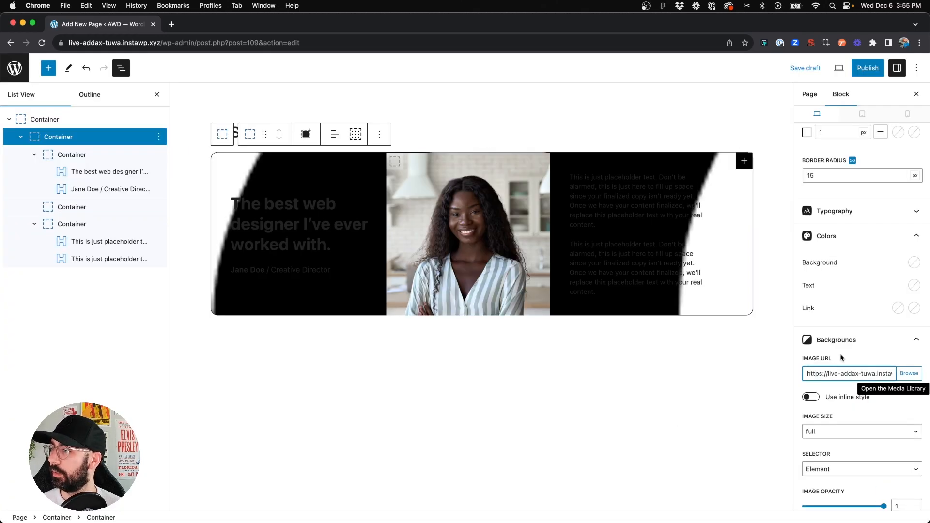
# Set the quote background image's size to 100px and its position to top left
pyautogui.scroll(-5, 841, 355)
pyautogui.scroll(1, 821, 252)
pyautogui.click(823, 238)
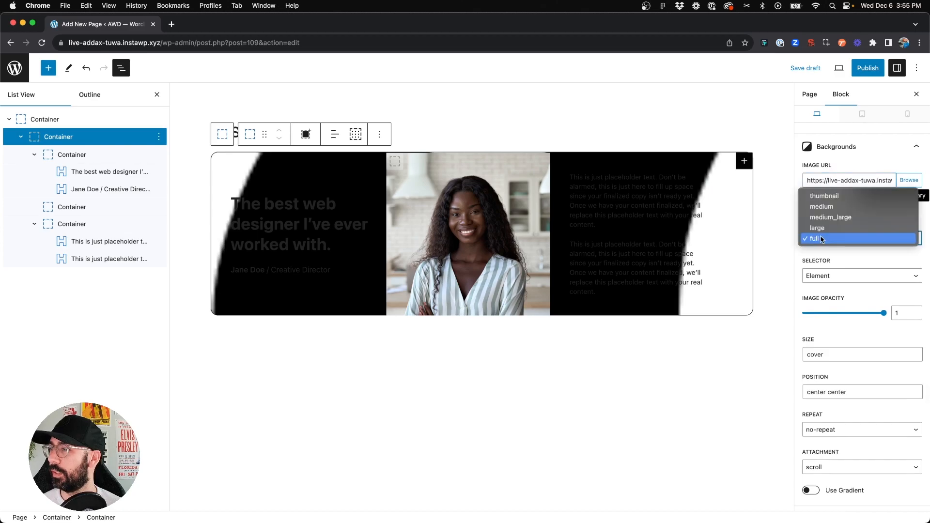
pyautogui.click(823, 238)
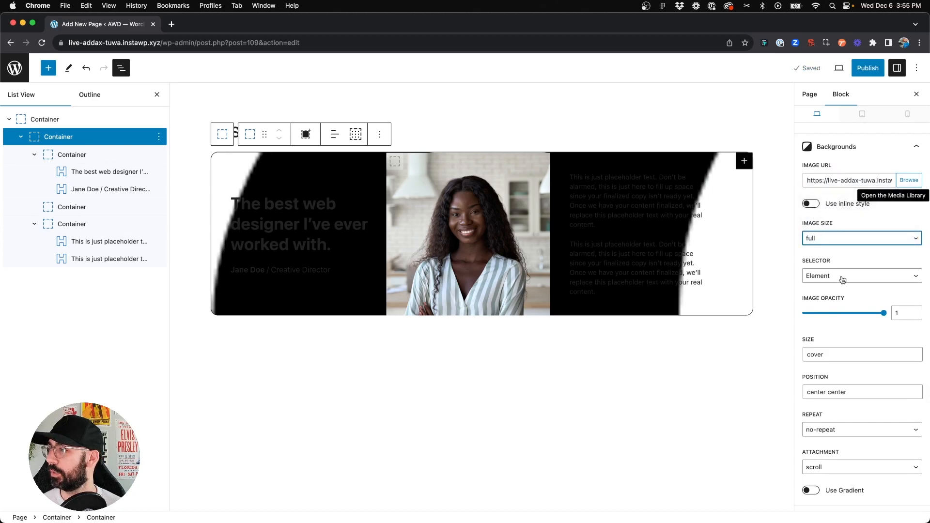
pyautogui.doubleClick(824, 352)
pyautogui.scroll(-3, 824, 352)
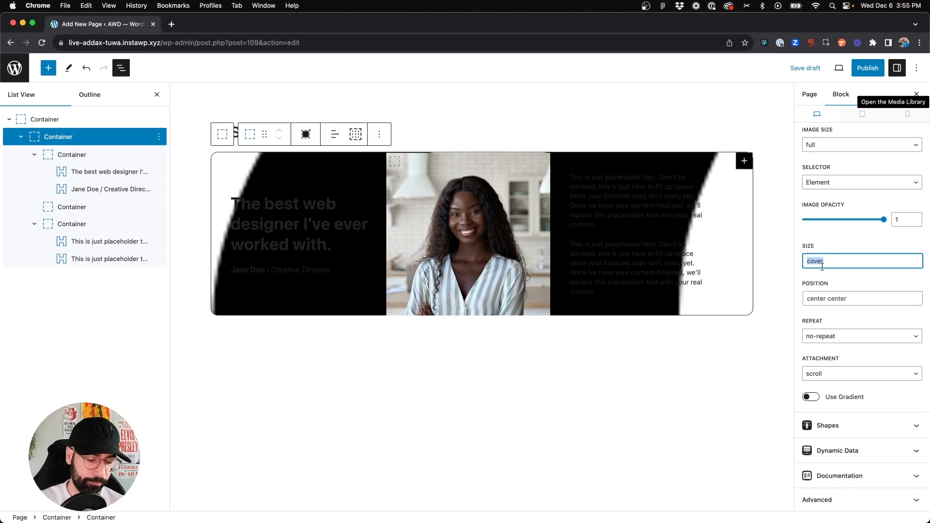
pyautogui.write('100')
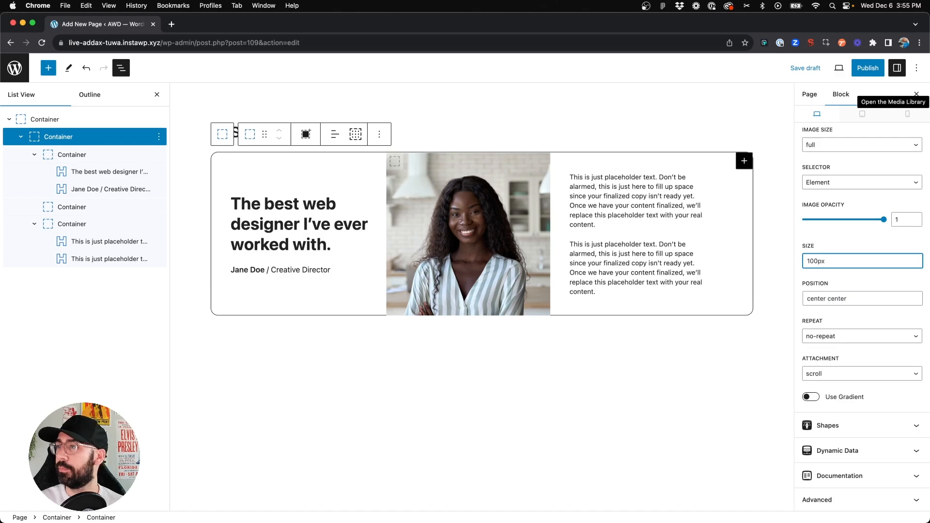
pyautogui.tripleClick(831, 296)
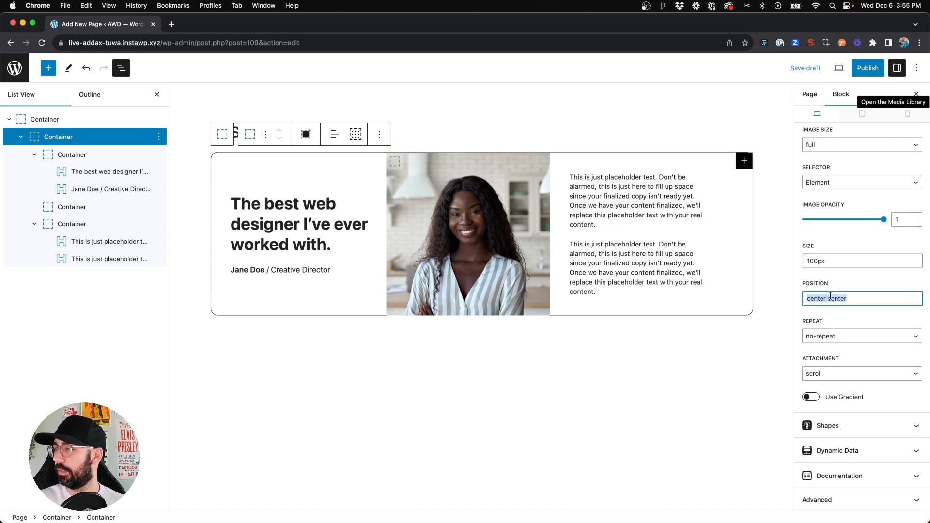
pyautogui.write('top left')
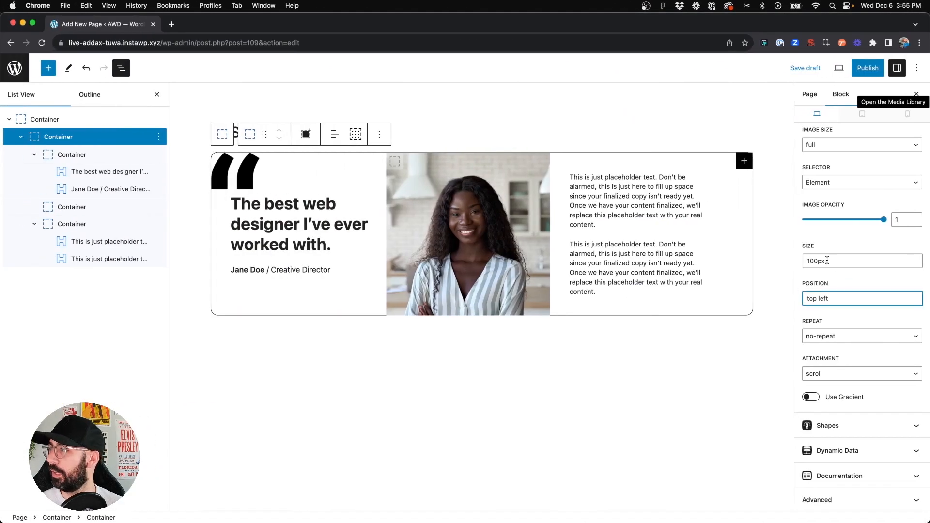
# Enlarge the quote background image to 120px
pyautogui.click(813, 261)
pyautogui.press('BackSpace')
pyautogui.write('20')
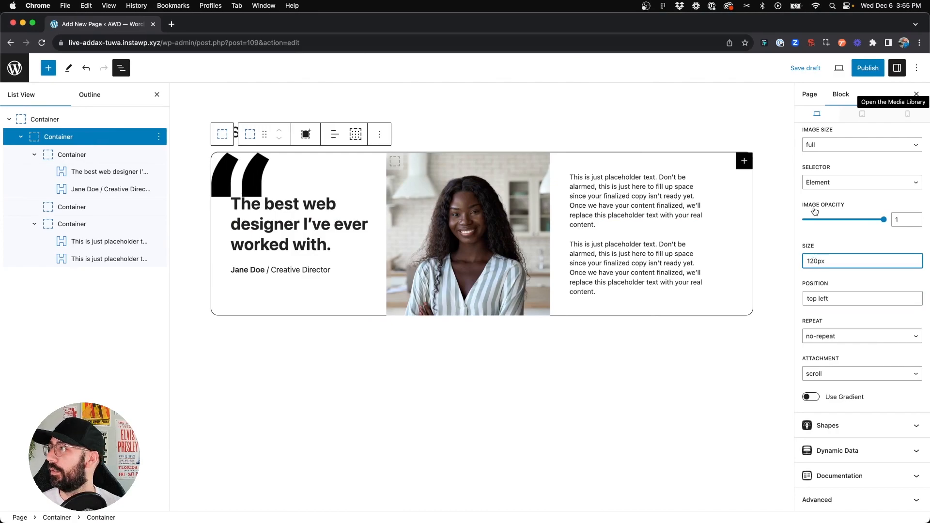
# Save the draft and view the page in a new tab to check how the quote mark sits behind the headline
pyautogui.click(803, 72)
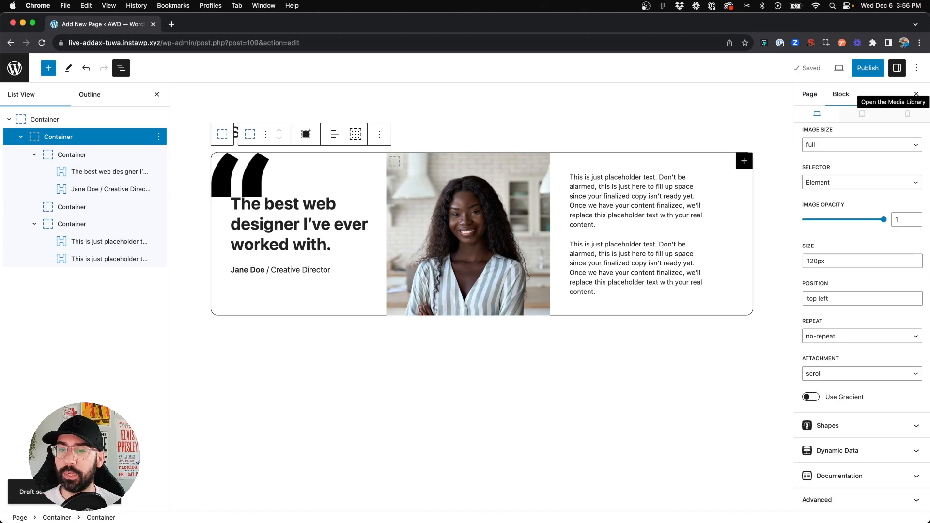
pyautogui.keyDown('super'); pyautogui.click(92, 492); pyautogui.keyUp('super')
pyautogui.click(212, 23)
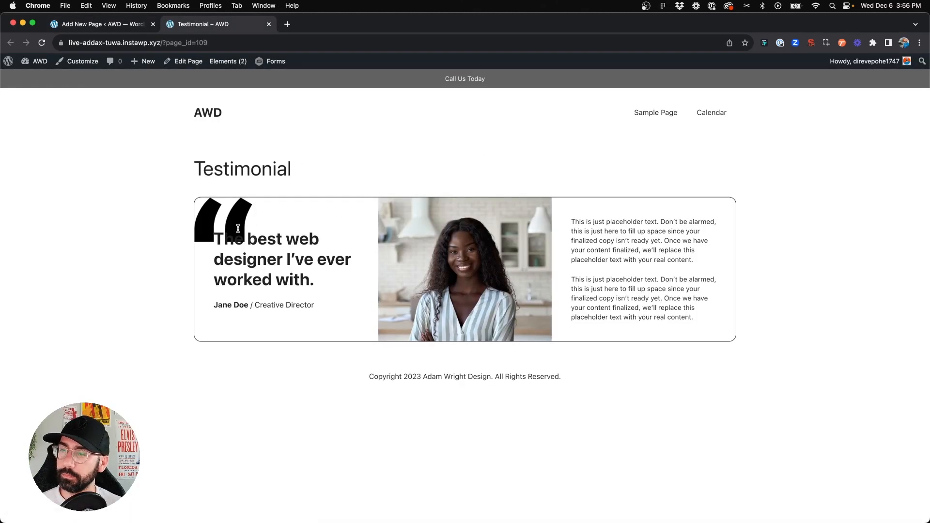
pyautogui.moveTo(170, 204); pyautogui.dragTo(506, 297)
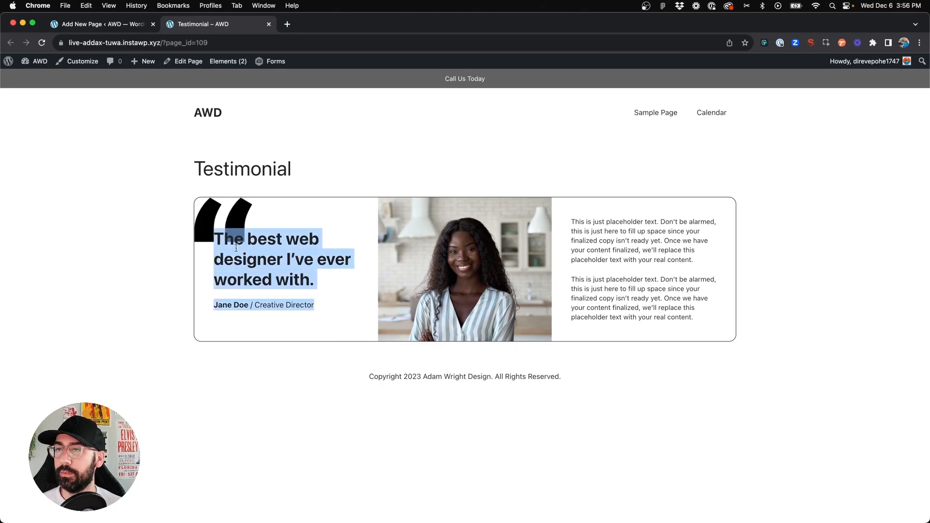
pyautogui.click(231, 224)
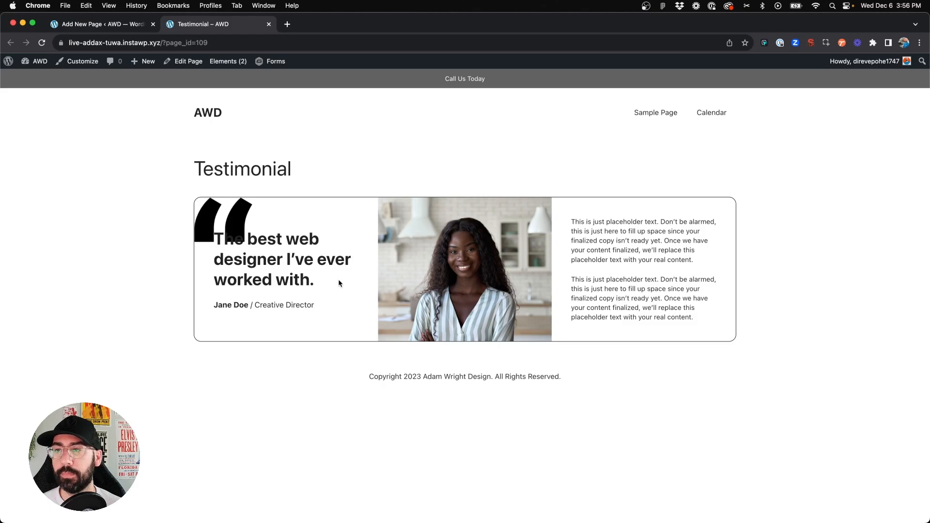
# Return to the page editor and open the bordered container's background image position for editing
pyautogui.click(118, 26)
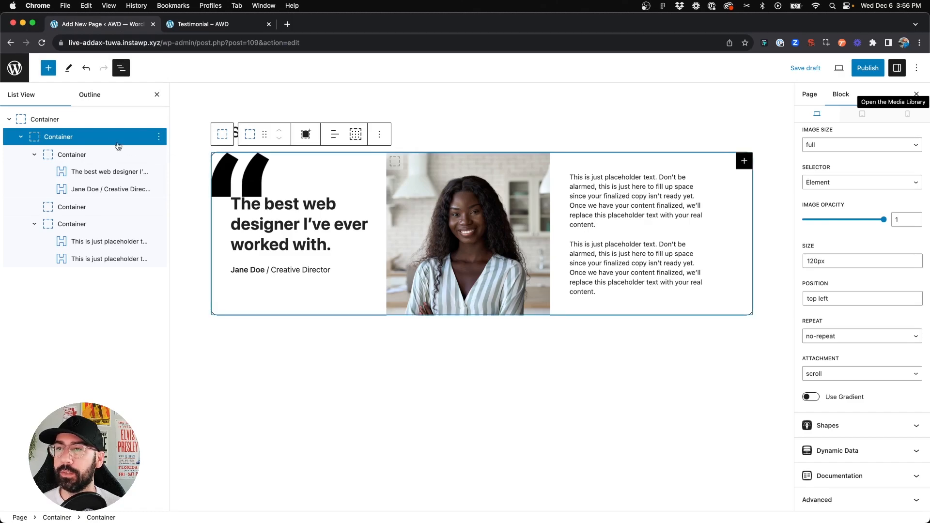
pyautogui.scroll(3, 861, 292)
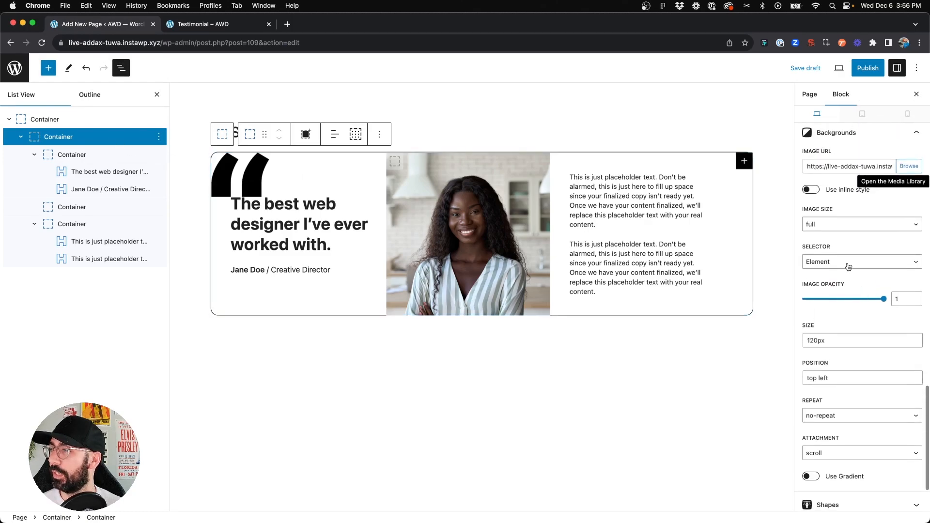
pyautogui.scroll(-2, 843, 262)
pyautogui.click(853, 312)
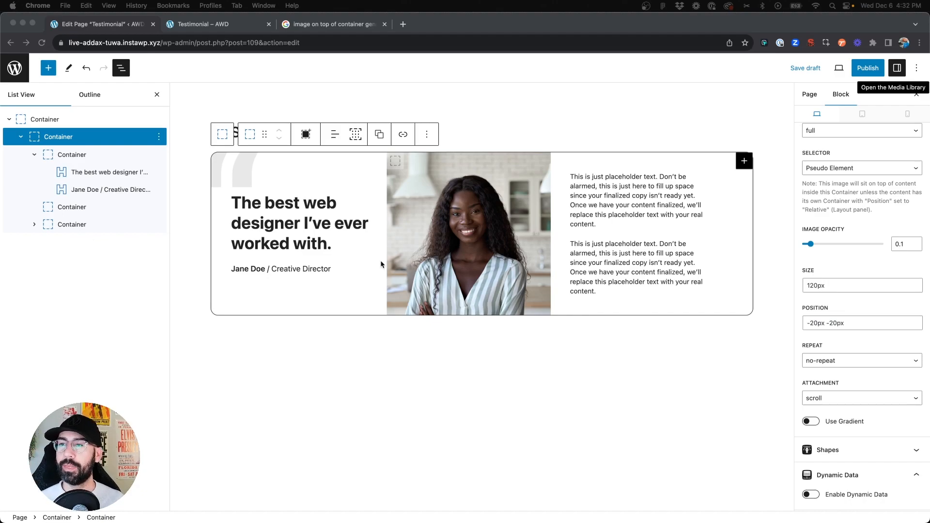
# Compare how the quote mark overlaps the border in the Figma design with the container's background image and its position setting
pyautogui.hotkey('ctrl', 'Right')
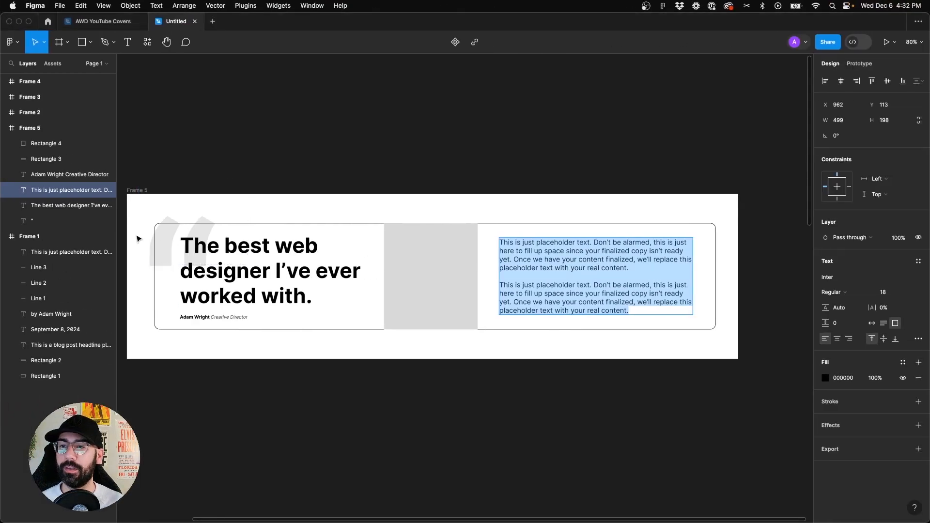
pyautogui.scroll(5, 138, 238)
pyautogui.hscroll(-4, 204, 238)
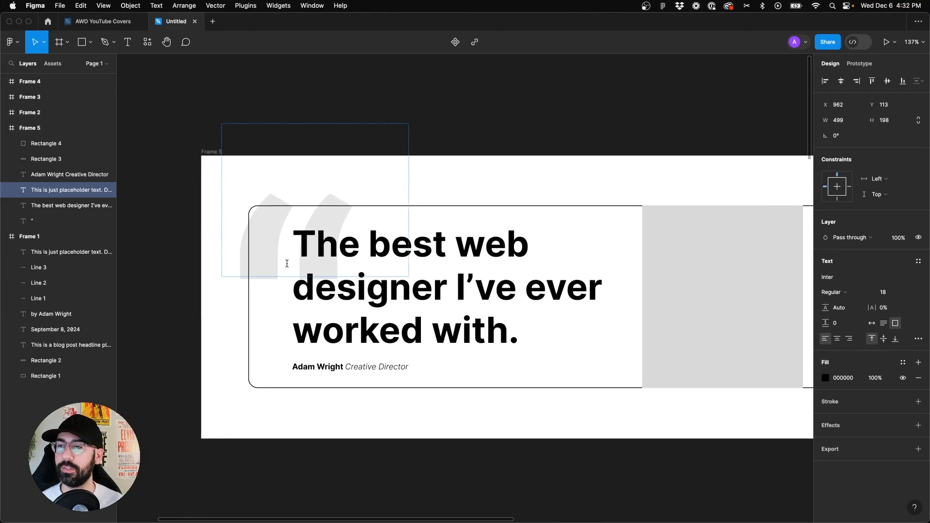
pyautogui.hotkey('ctrl', 'Left')
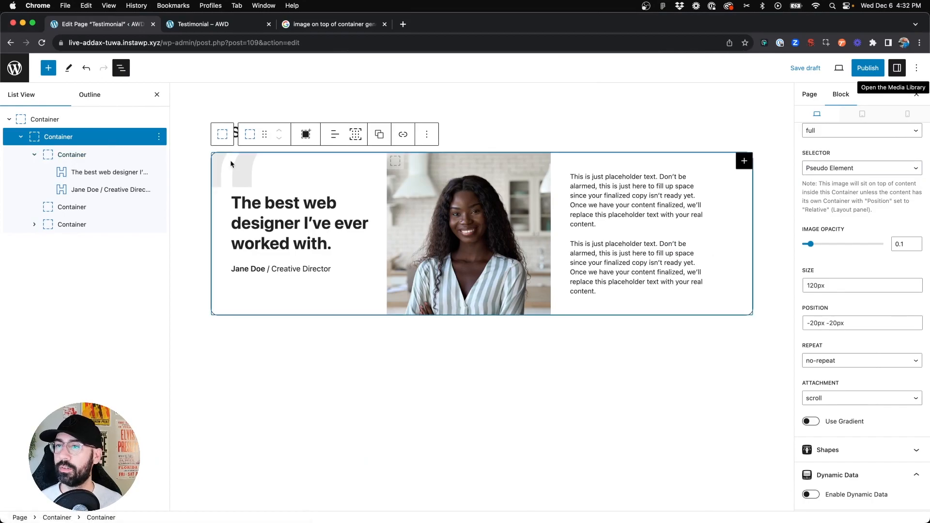
pyautogui.scroll(3, 850, 140)
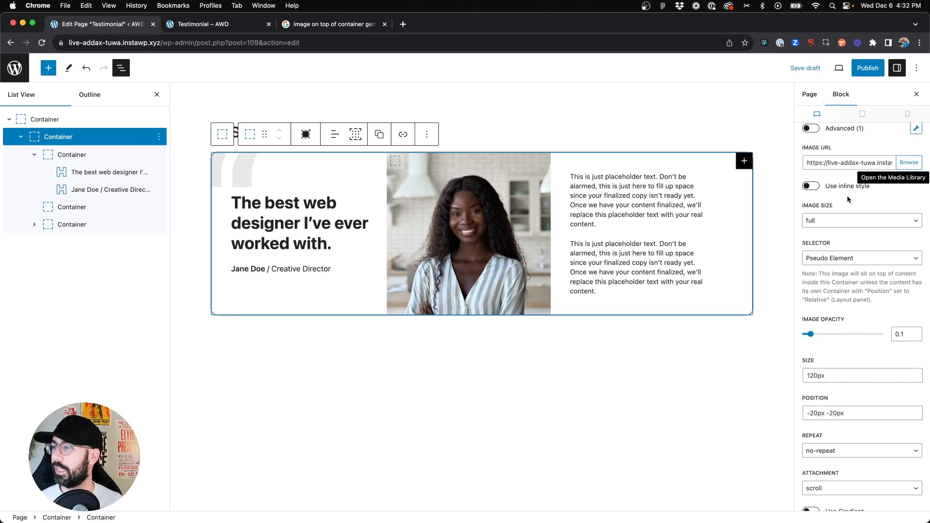
pyautogui.scroll(-3, 847, 162)
pyautogui.click(824, 305)
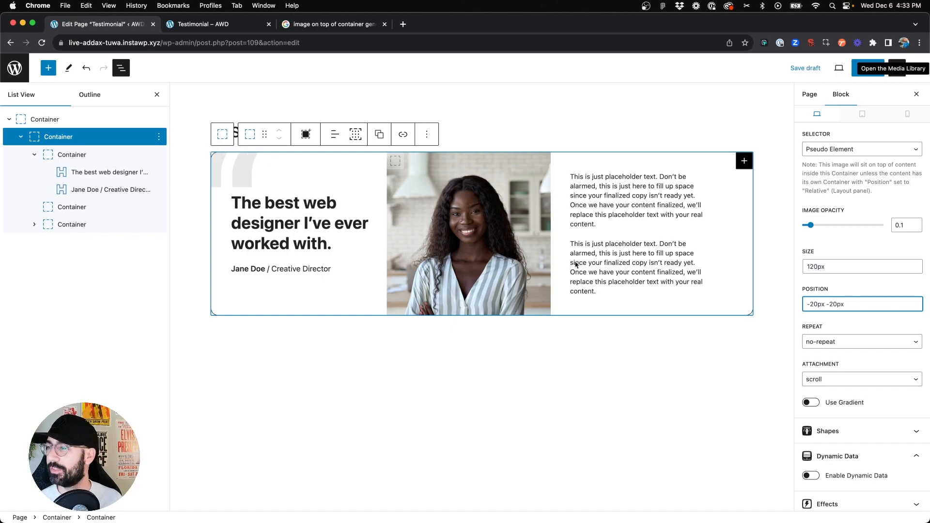
# Remove the quote background image from the bordered container by clearing its image URL
pyautogui.scroll(3, 842, 297)
pyautogui.scroll(1, 842, 296)
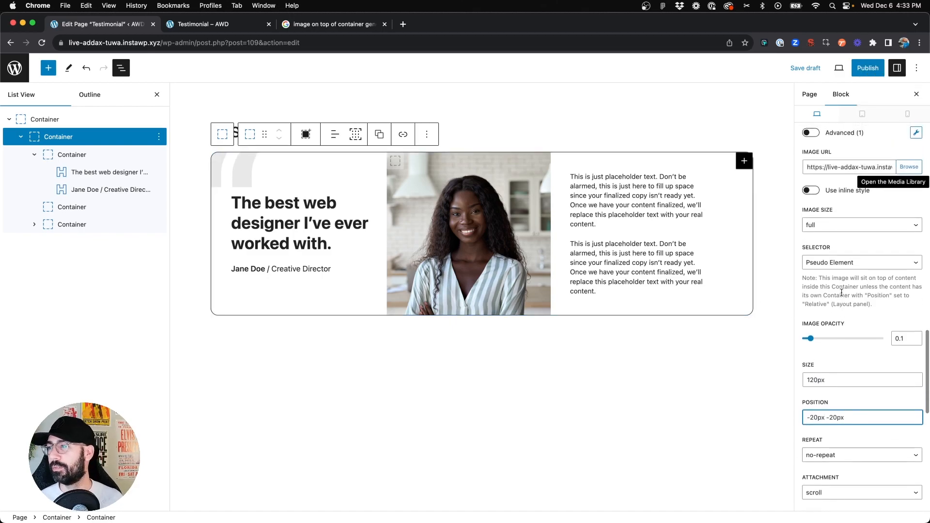
pyautogui.tripleClick(863, 168)
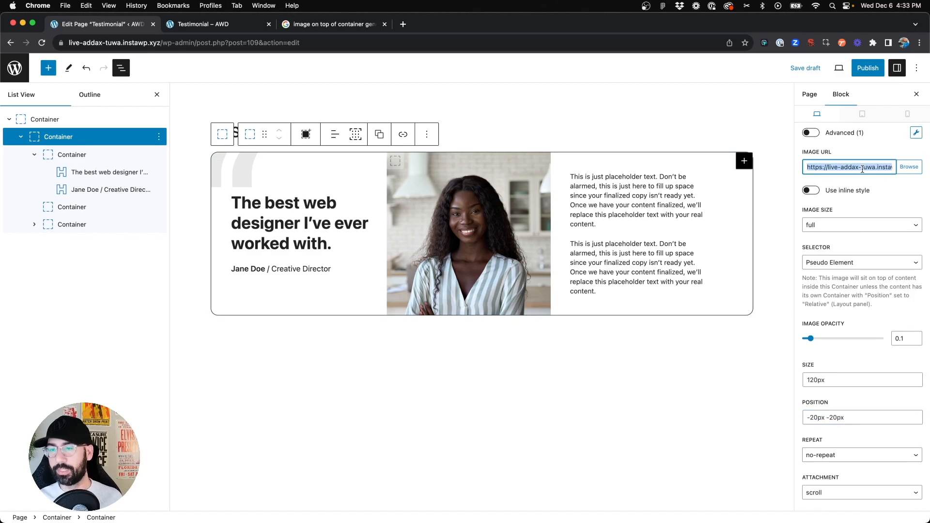
pyautogui.press('BackSpace')
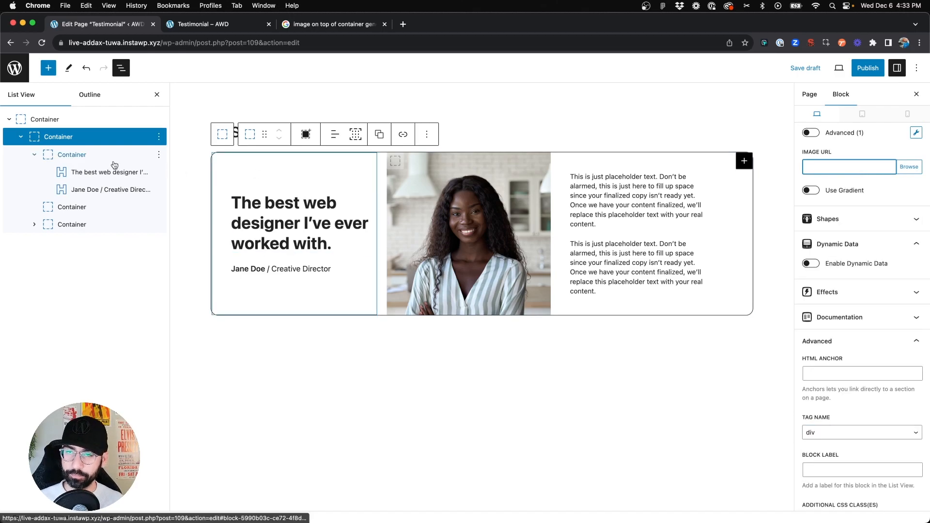
# Add a GenerateBlocks Image block inside the bordered container and move it above the three column containers
pyautogui.click(34, 155)
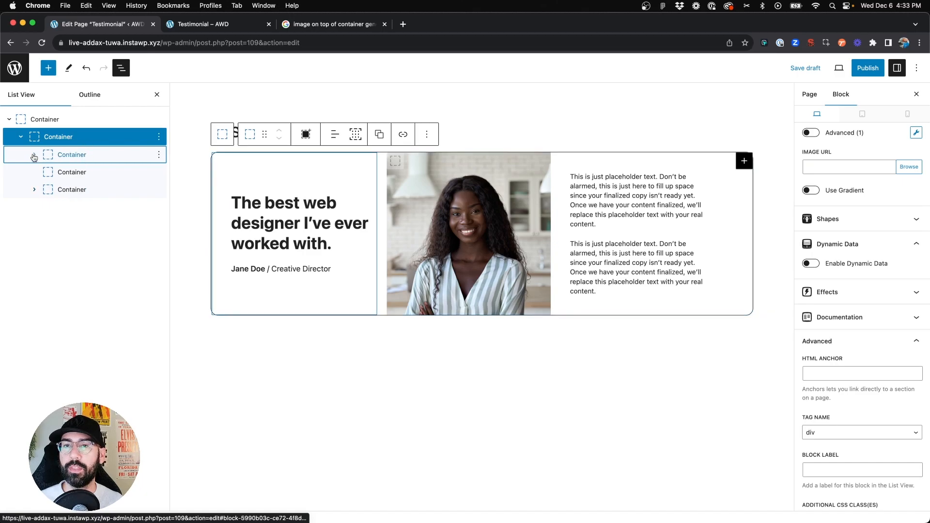
pyautogui.click(73, 138)
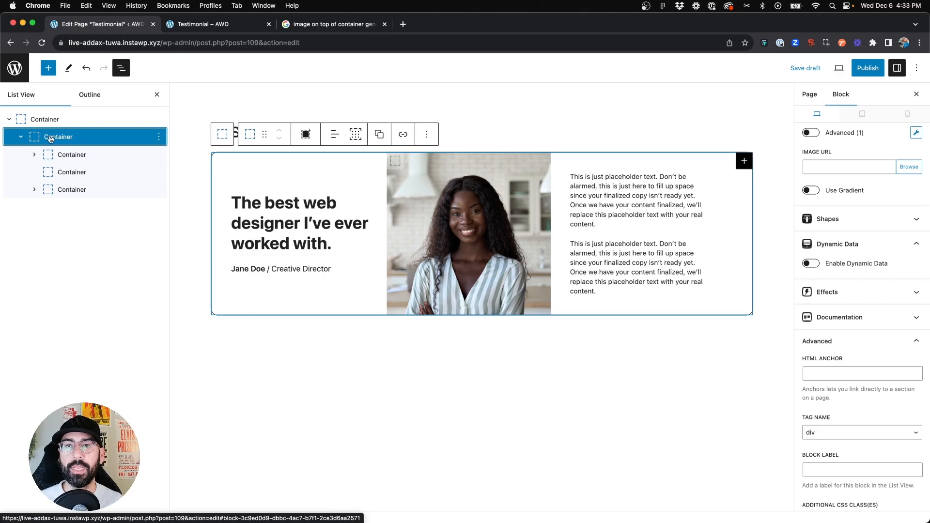
pyautogui.click(78, 190)
pyautogui.press('Return')
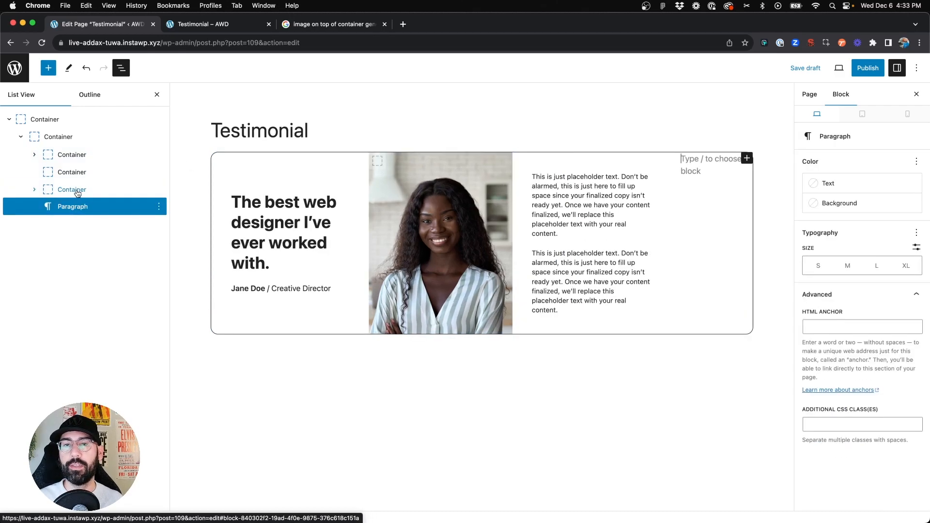
pyautogui.write('/')
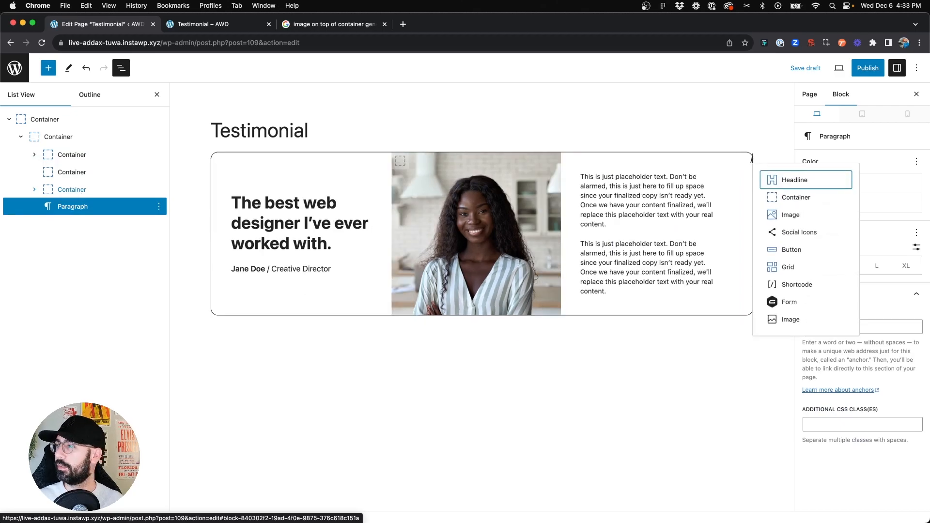
pyautogui.write('image')
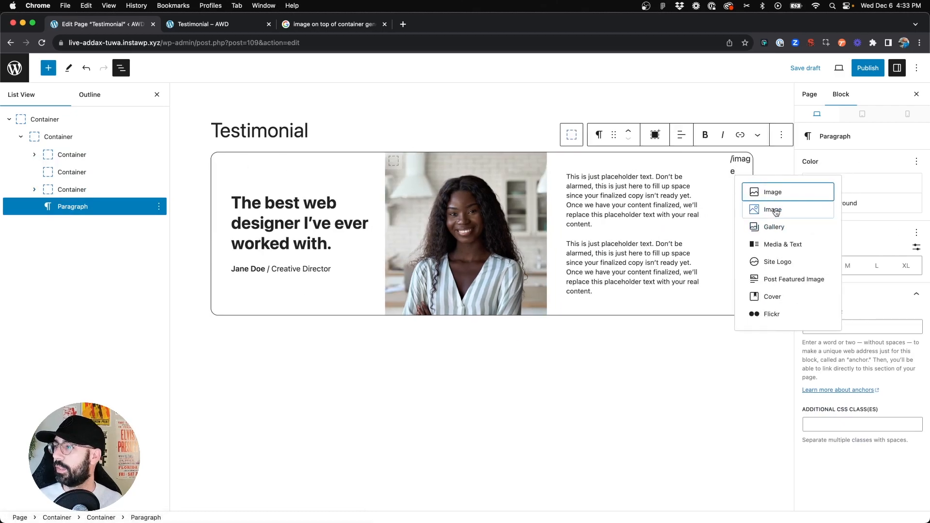
pyautogui.click(776, 212)
pyautogui.moveTo(98, 213); pyautogui.dragTo(45, 150)
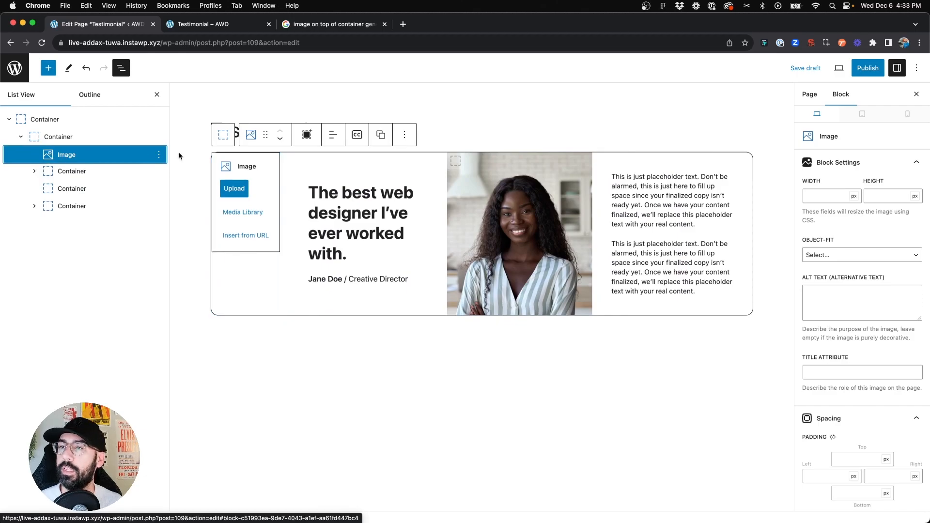
# Load quote.png from the media library into the new image block and set its width to 120 px
pyautogui.click(252, 219)
pyautogui.click(57, 190)
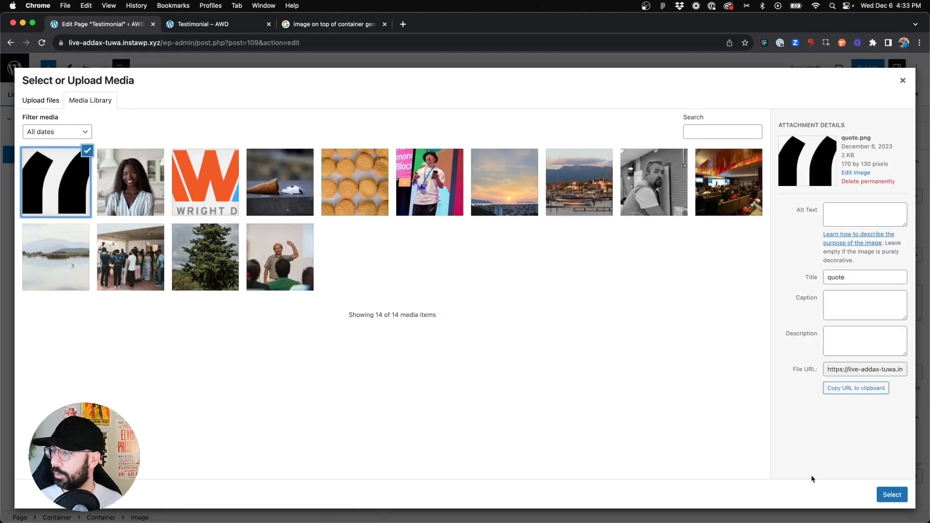
pyautogui.click(892, 494)
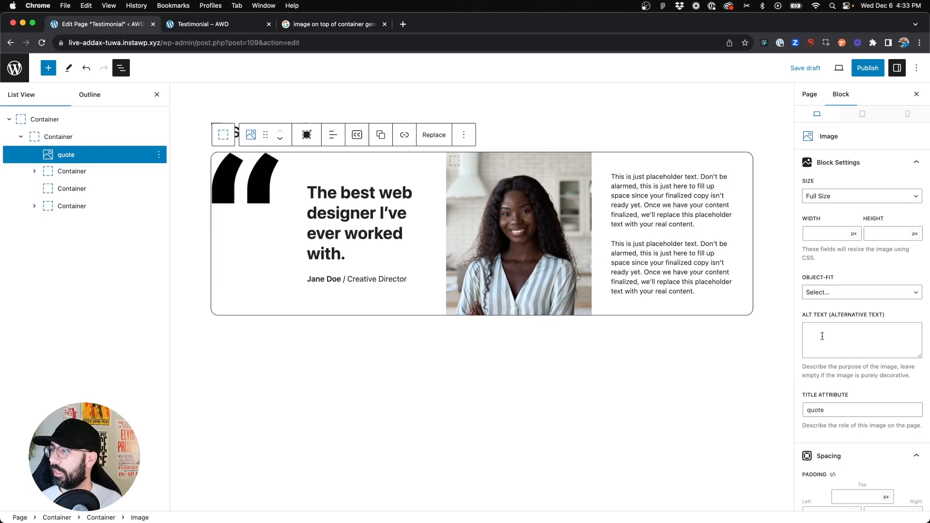
pyautogui.click(829, 231)
pyautogui.write('120')
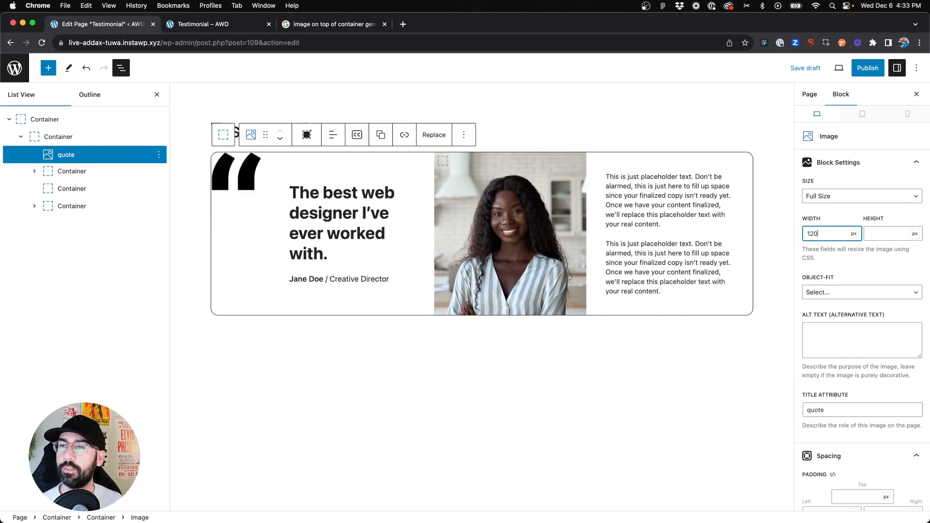
# Set the quote image's top and left margins to -20 px each
pyautogui.scroll(-2, 880, 258)
pyautogui.scroll(-2, 881, 259)
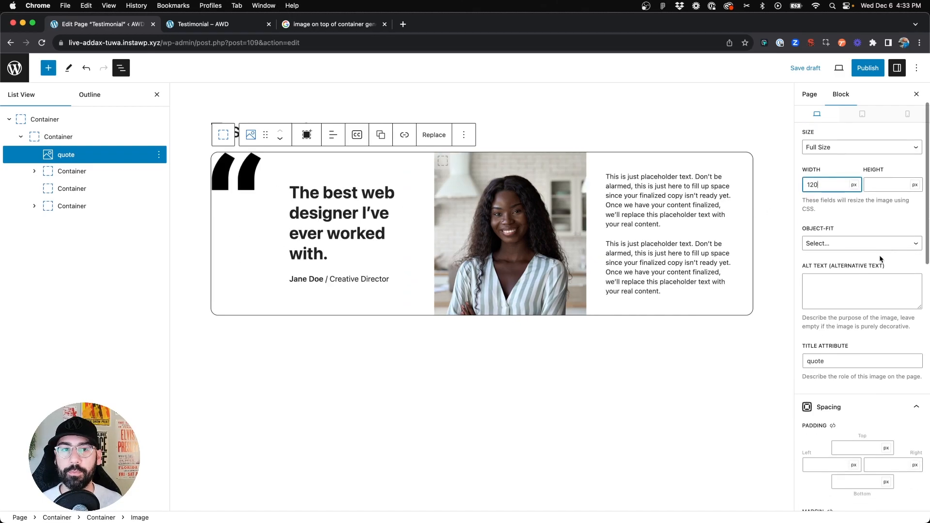
pyautogui.scroll(-10, 880, 259)
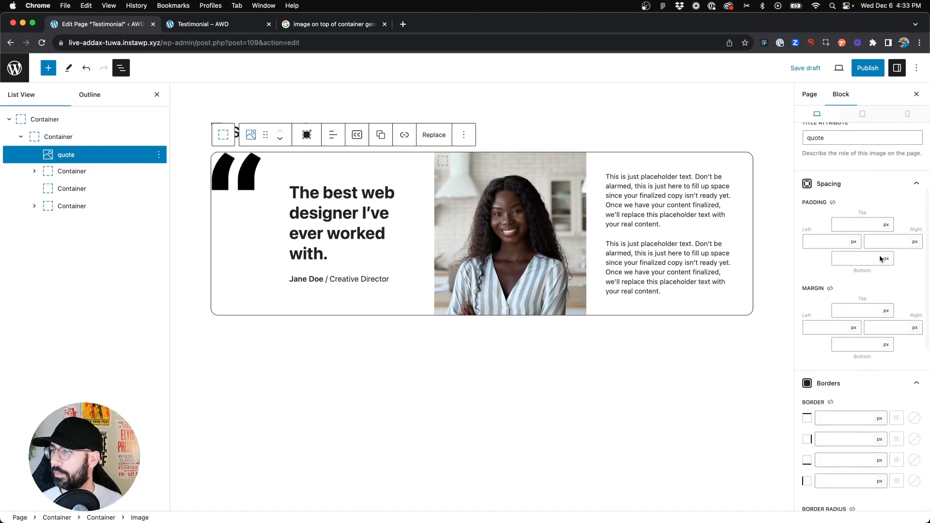
pyautogui.click(855, 292)
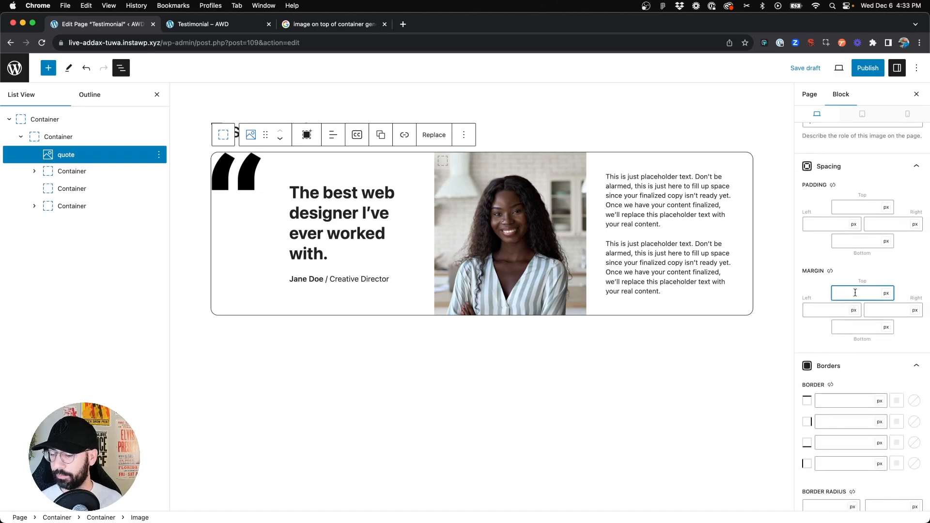
pyautogui.write('-')
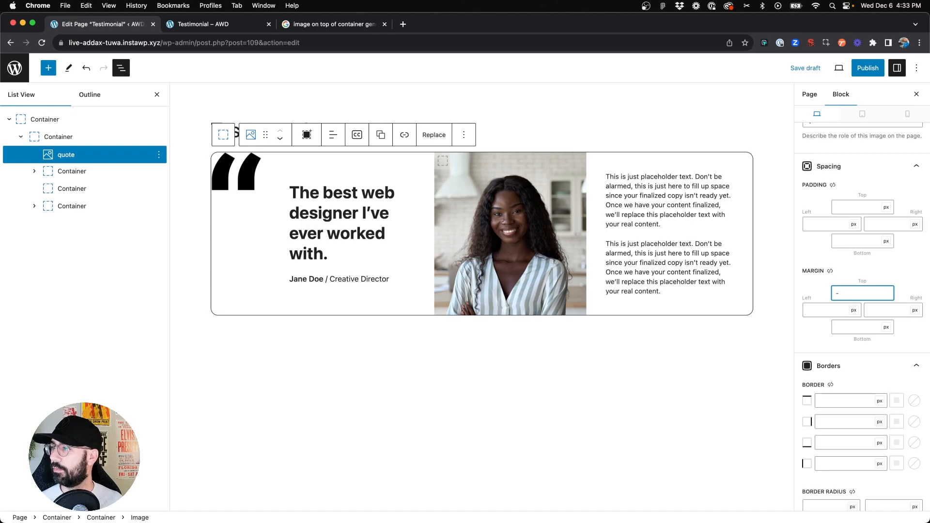
pyautogui.write('40')
pyautogui.tripleClick(855, 293)
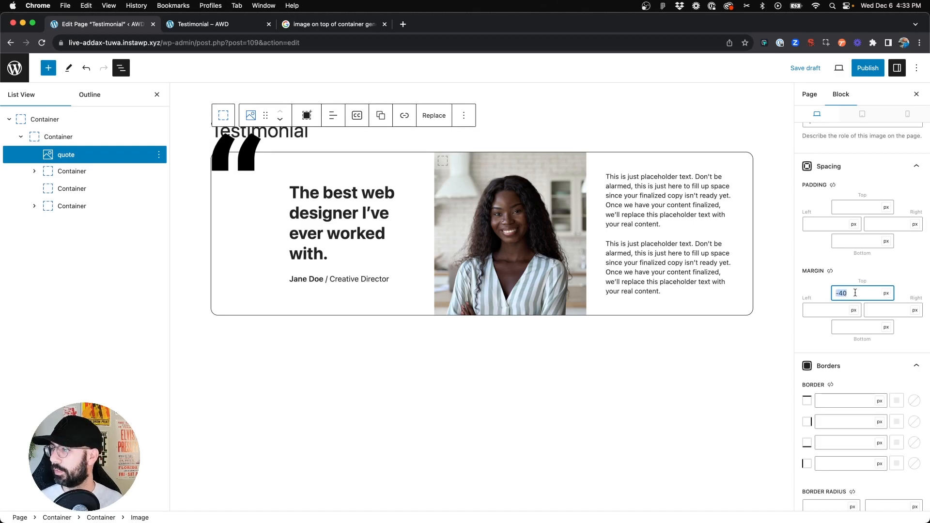
pyautogui.write('-20')
pyautogui.click(828, 306)
pyautogui.write('-20')
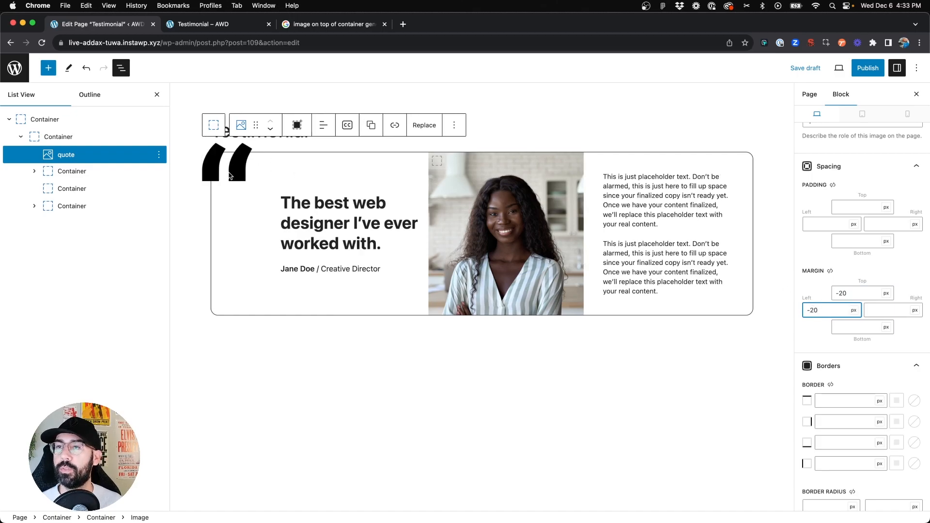
# Enable Opacity & Blend on the quote image and add an effect with an opacity of 0.1
pyautogui.scroll(-10, 889, 261)
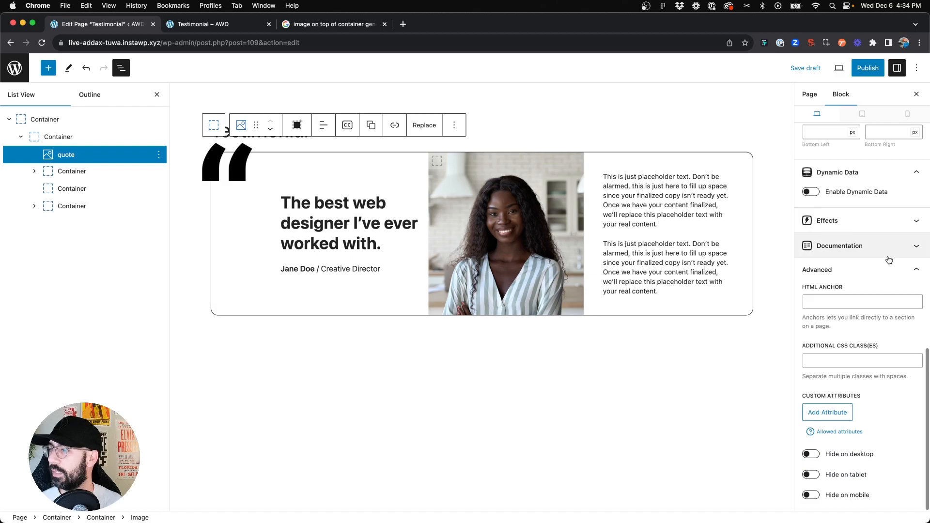
pyautogui.scroll(2, 833, 310)
pyautogui.scroll(-2, 836, 334)
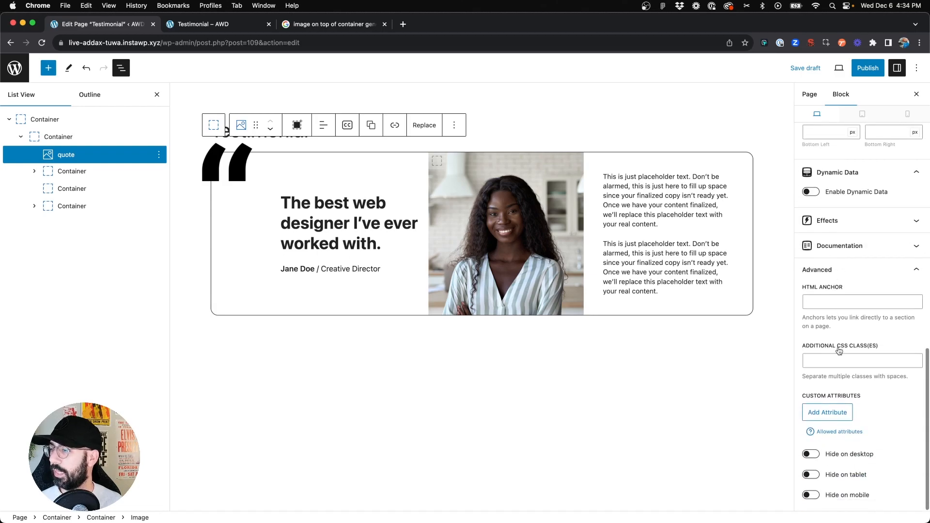
pyautogui.scroll(3, 840, 371)
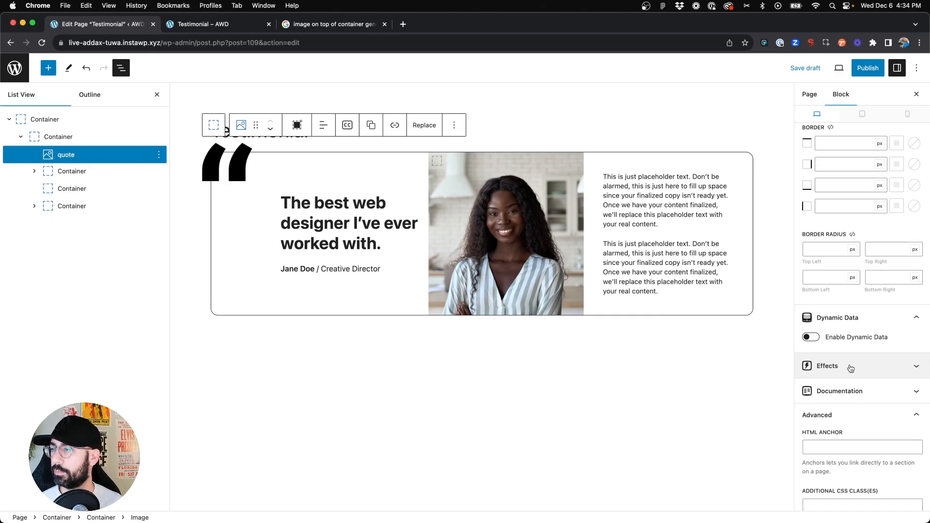
pyautogui.click(851, 368)
pyautogui.click(809, 387)
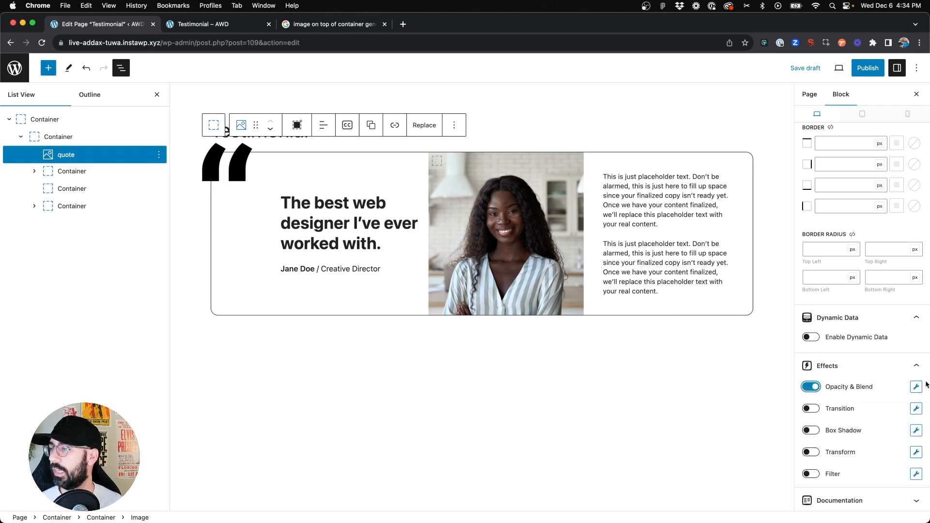
pyautogui.click(917, 387)
pyautogui.click(655, 362)
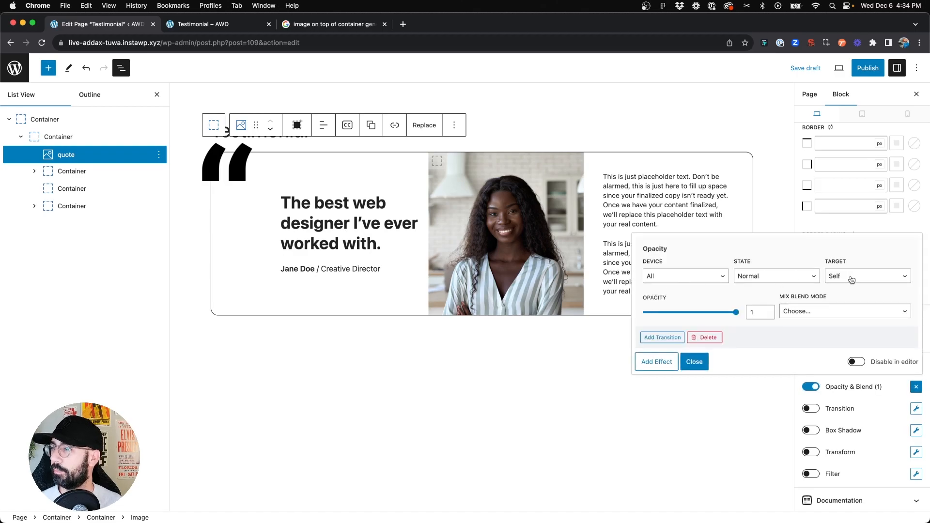
pyautogui.moveTo(739, 315); pyautogui.dragTo(657, 317)
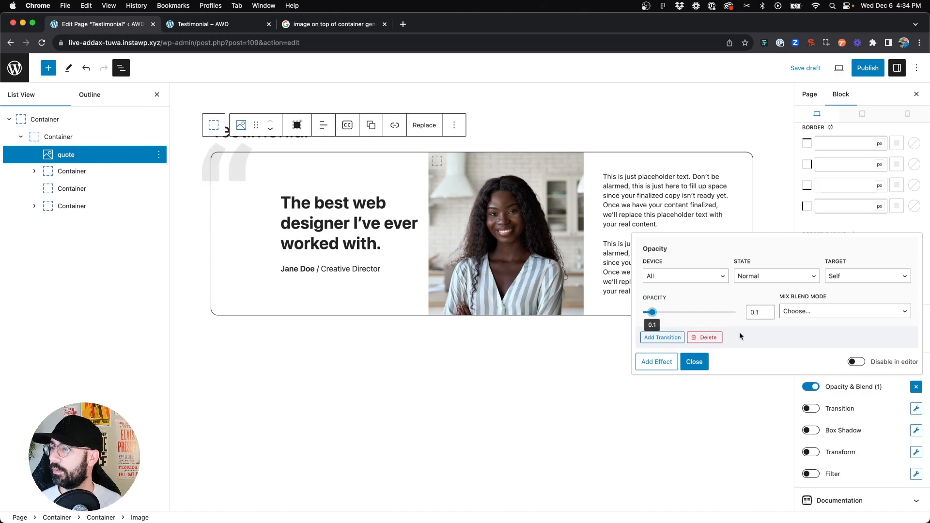
pyautogui.click(694, 362)
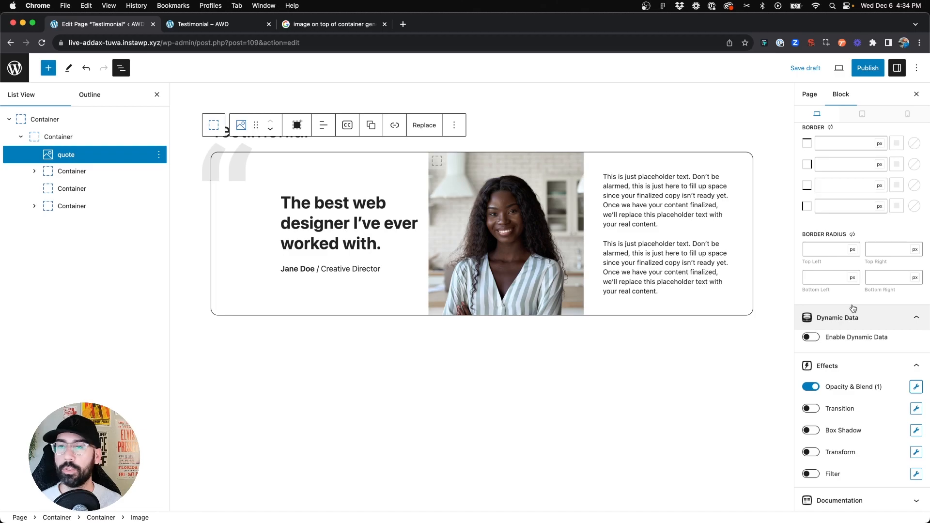
# Save the draft and reload the Testimonial page preview to check the quote image's placement
pyautogui.click(806, 68)
pyautogui.click(228, 26)
pyautogui.press('super+r')
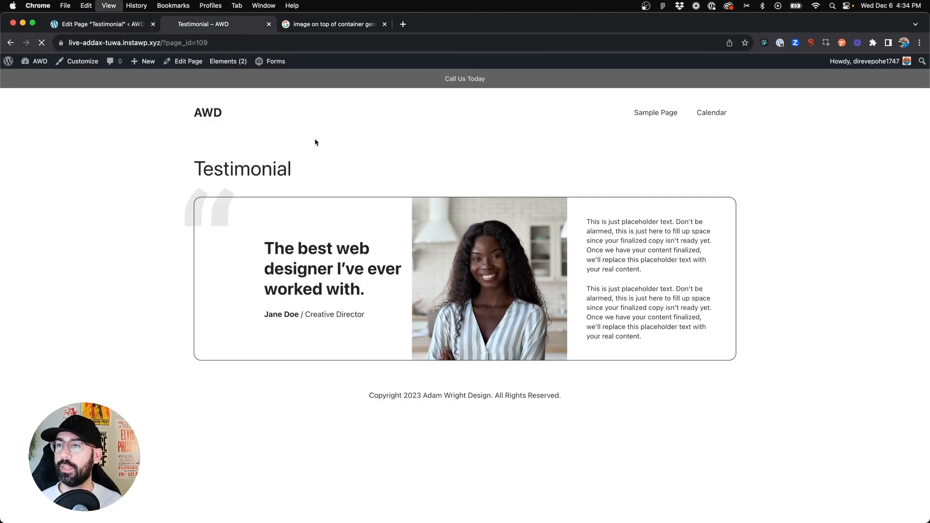
pyautogui.press('super+r')
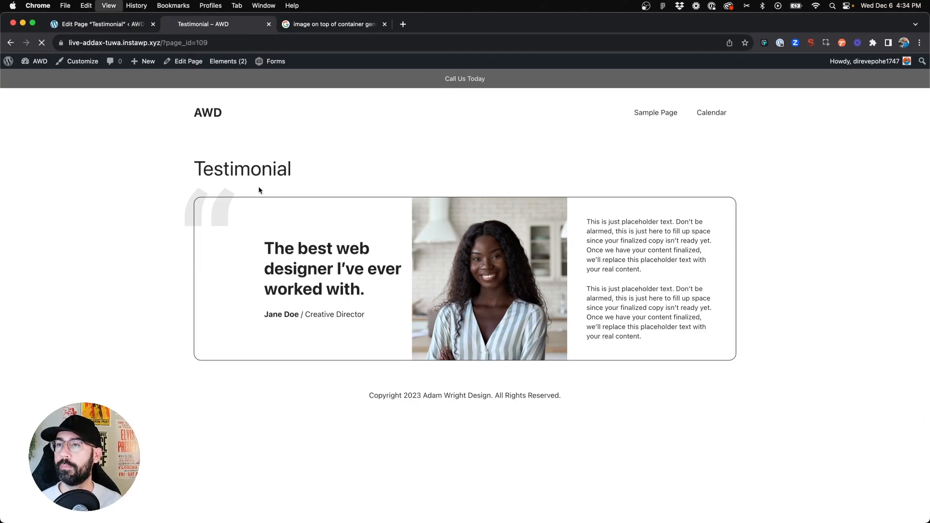
# Give the quote image block the additional CSS class quote-img and save the draft
pyautogui.moveTo(165, 197); pyautogui.dragTo(319, 265)
pyautogui.click(322, 265)
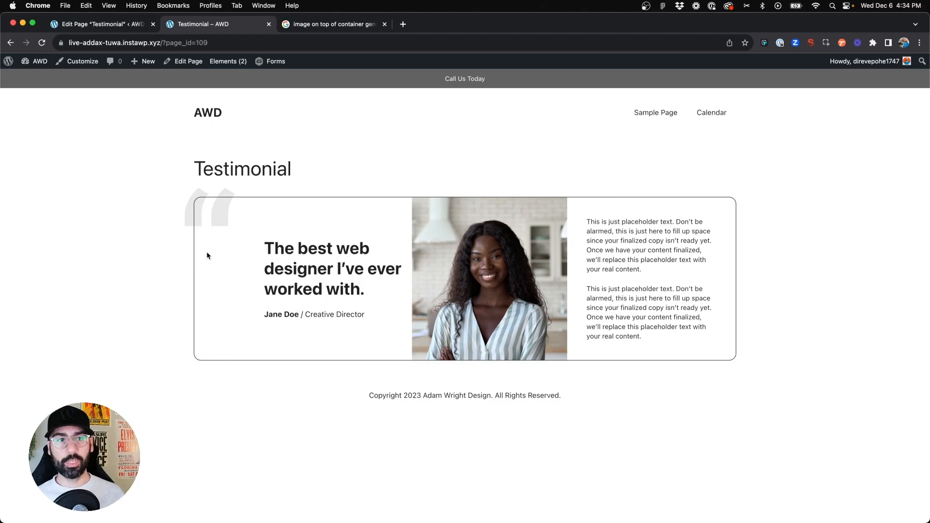
pyautogui.moveTo(221, 76)
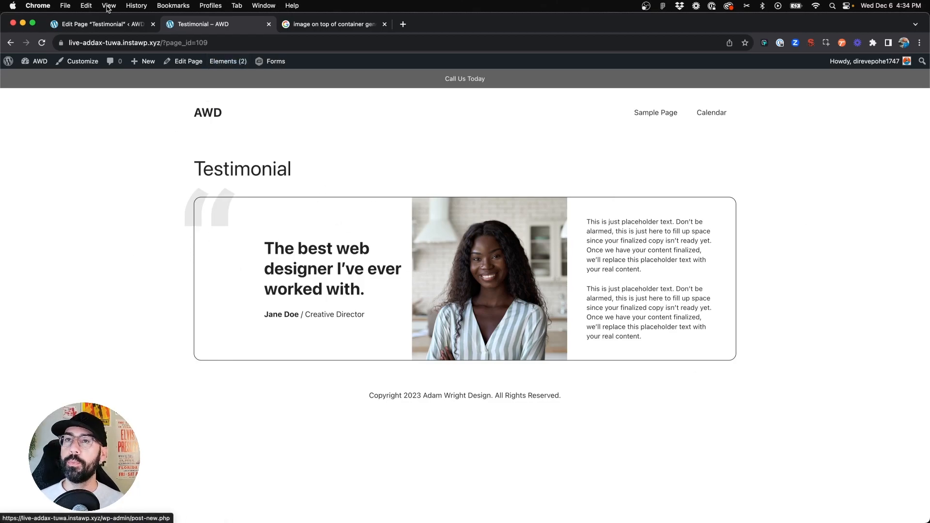
pyautogui.click(112, 24)
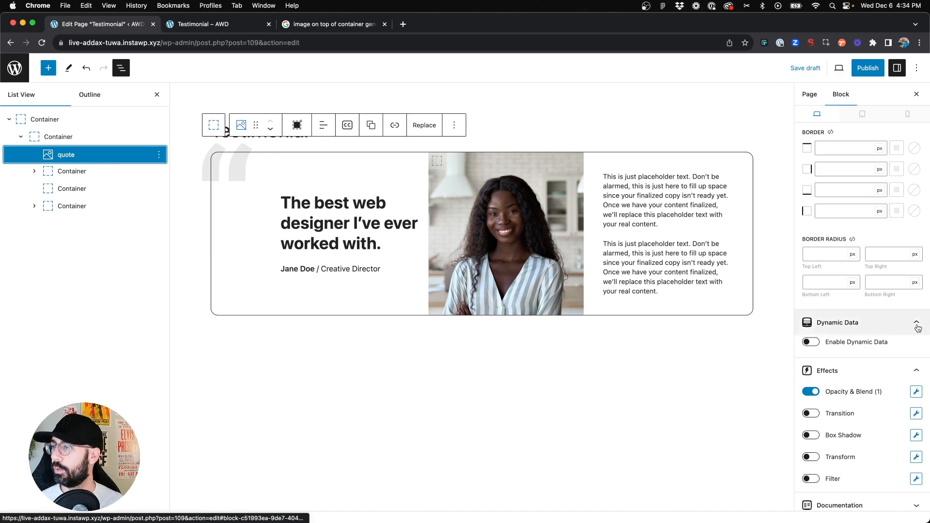
pyautogui.scroll(-5, 915, 324)
pyautogui.click(832, 368)
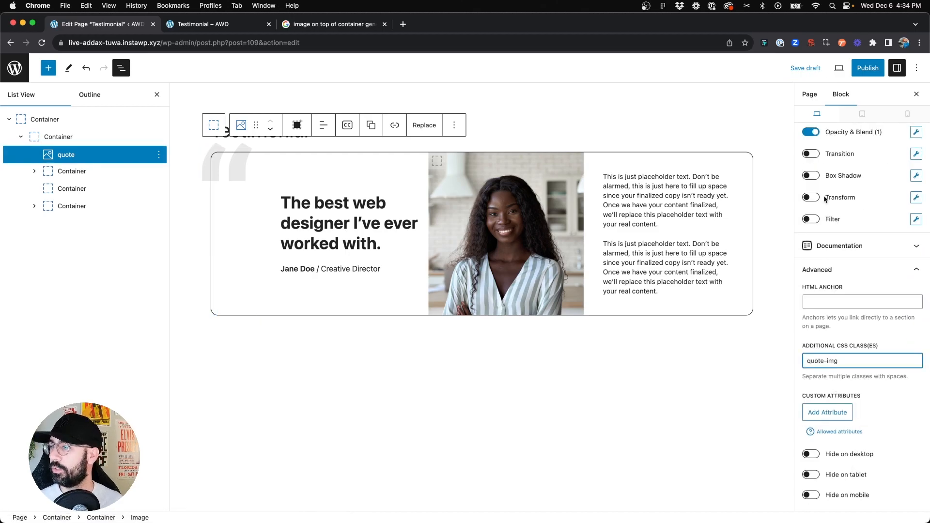
pyautogui.click(806, 68)
# Open the Customizer's Additional CSS from the Testimonial page and add the rule .quote-img {position:absolute;}
pyautogui.click(217, 23)
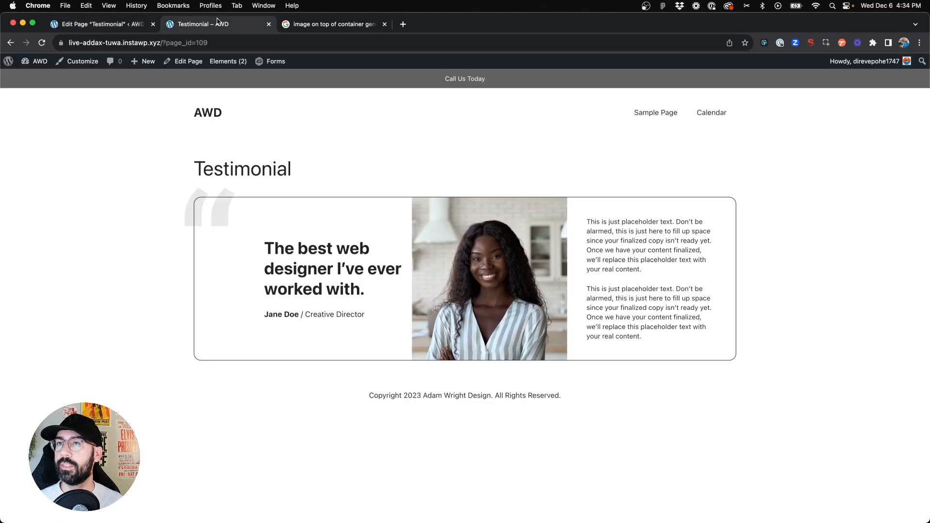
pyautogui.click(82, 62)
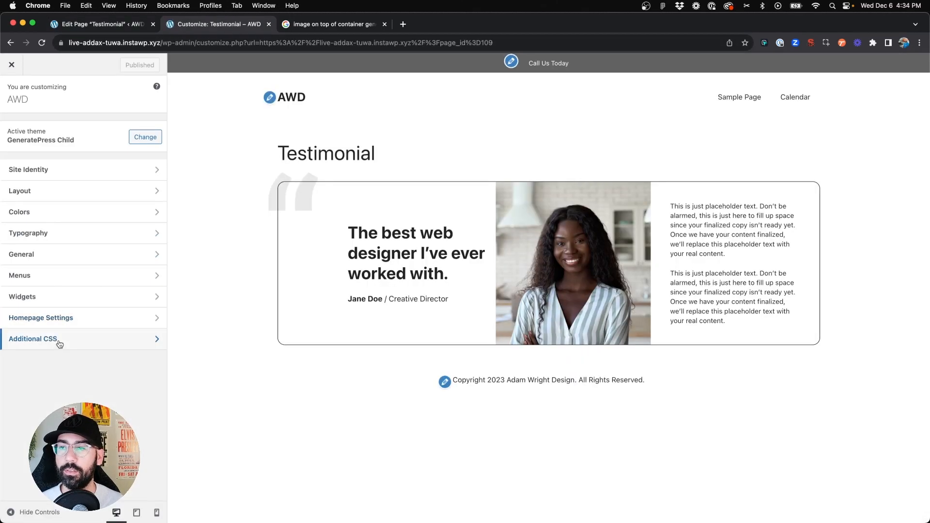
pyautogui.click(58, 341)
pyautogui.click(50, 299)
pyautogui.write('.quo')
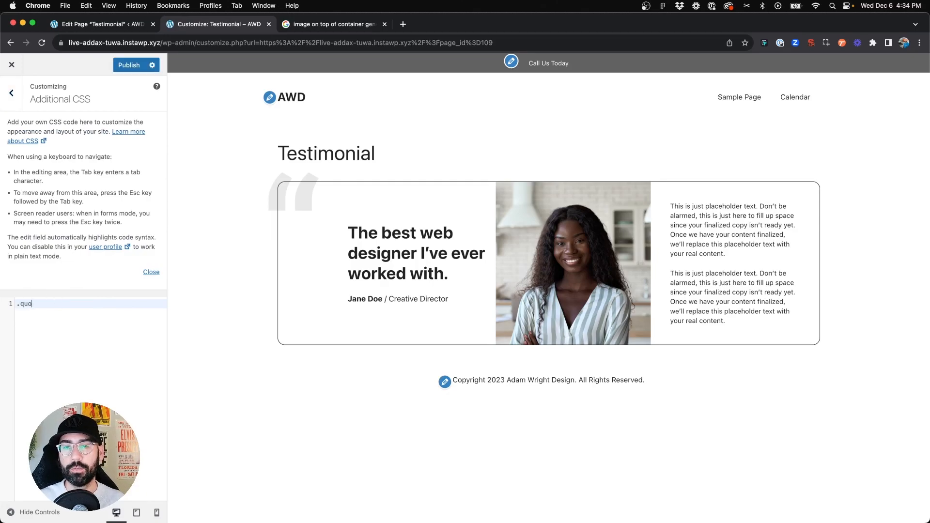
pyautogui.write('te-img {position:absolu')
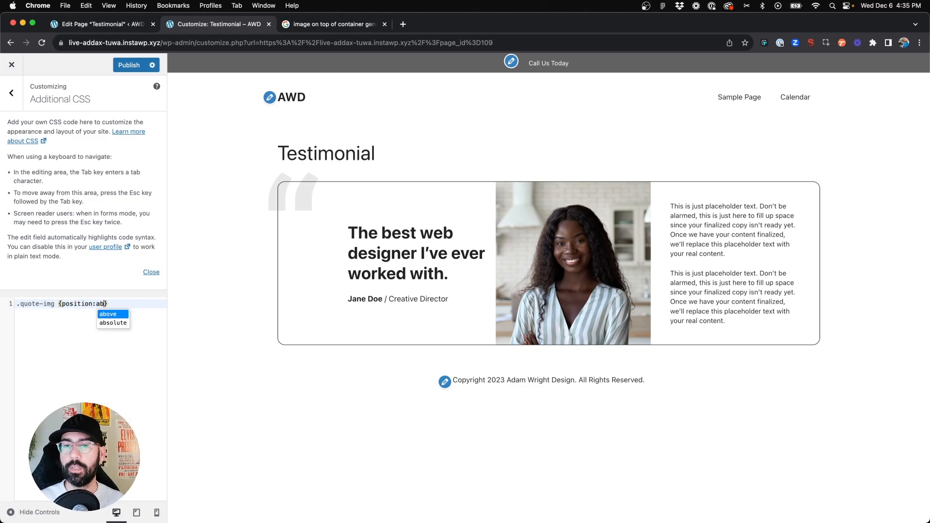
pyautogui.write('te;')
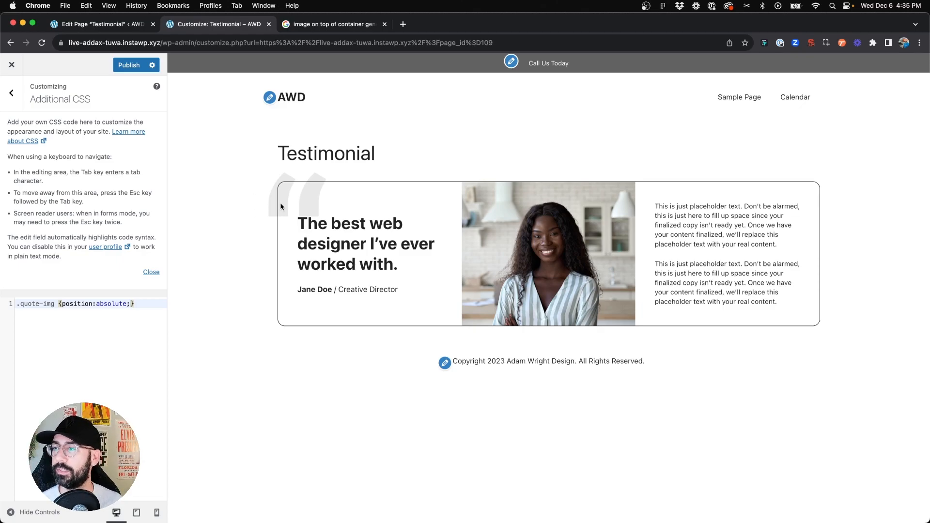
# Switch to Figma to compare the original testimonial design with the Customizer preview, then return to Chrome
pyautogui.press('super+Tab')
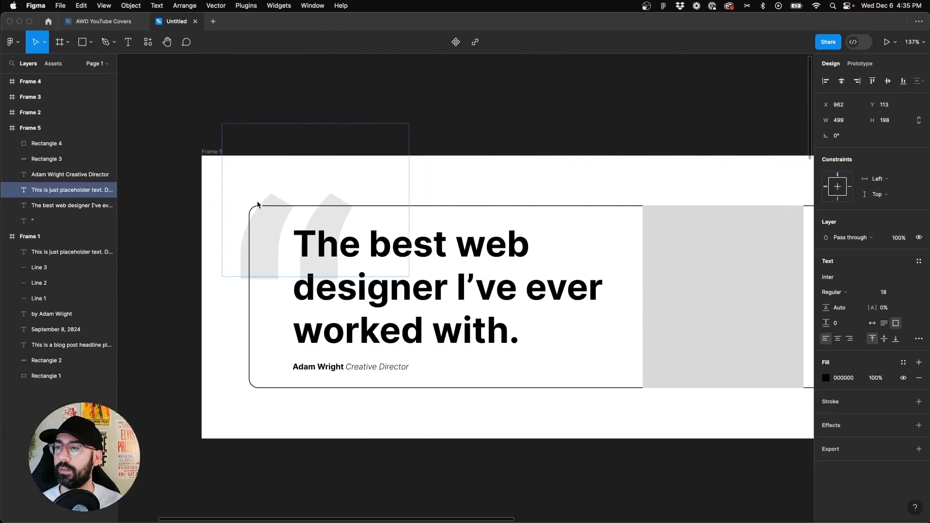
pyautogui.hscroll(5, 257, 201)
pyautogui.scroll(-4, 260, 205)
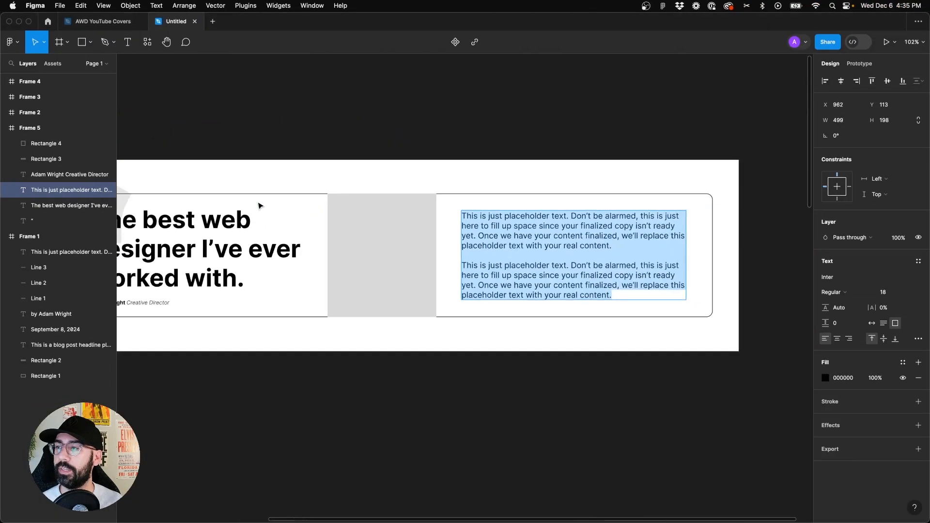
pyautogui.press('super+Tab')
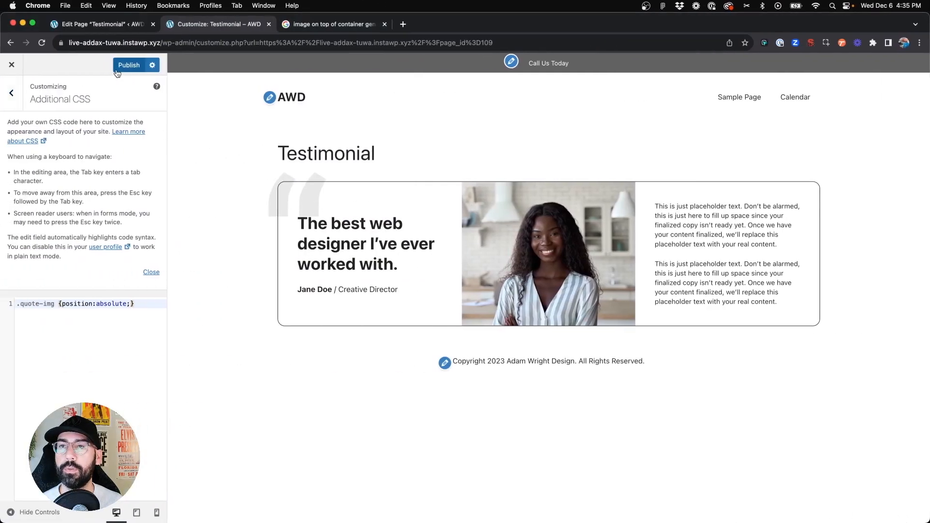
# Return to the page editor and enable the Filter effect on the photo container
pyautogui.click(116, 26)
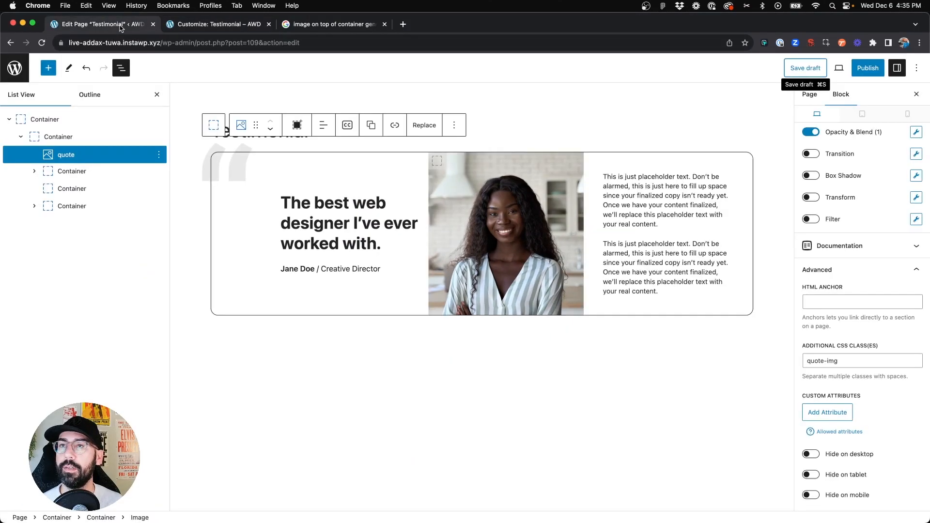
pyautogui.click(445, 235)
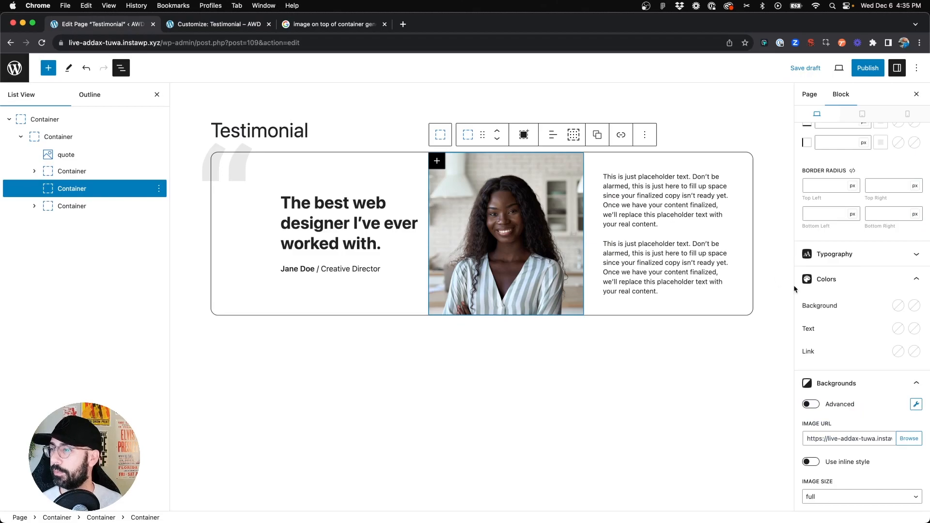
pyautogui.scroll(-10, 833, 293)
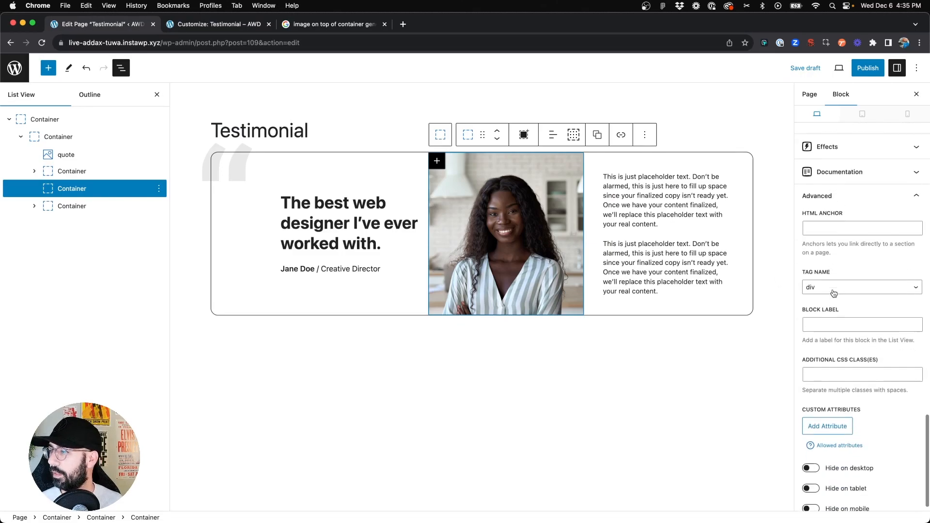
pyautogui.scroll(6, 837, 453)
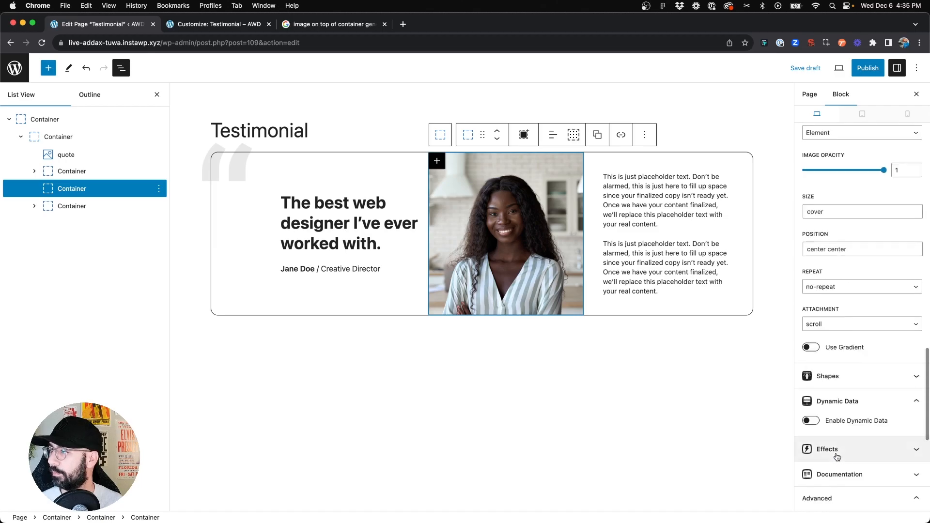
pyautogui.scroll(-2, 839, 450)
pyautogui.click(840, 394)
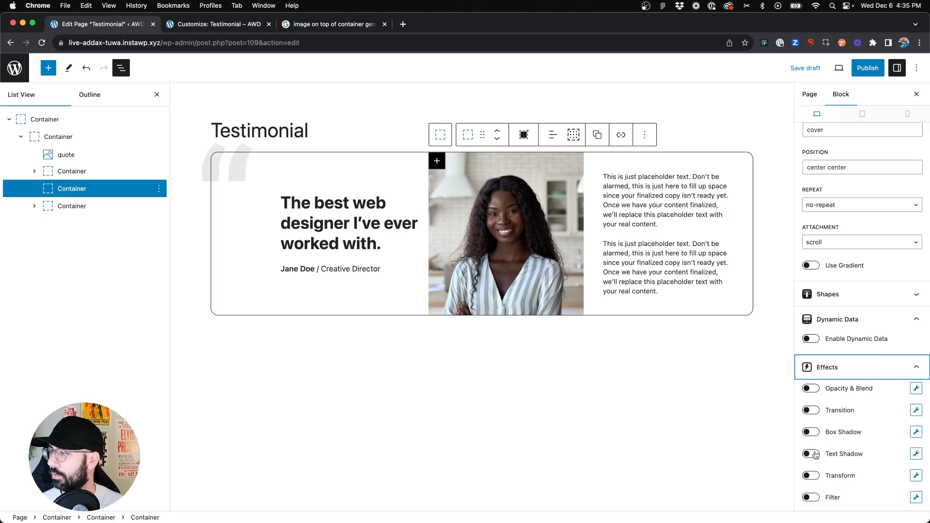
pyautogui.scroll(-1, 816, 455)
pyautogui.click(815, 439)
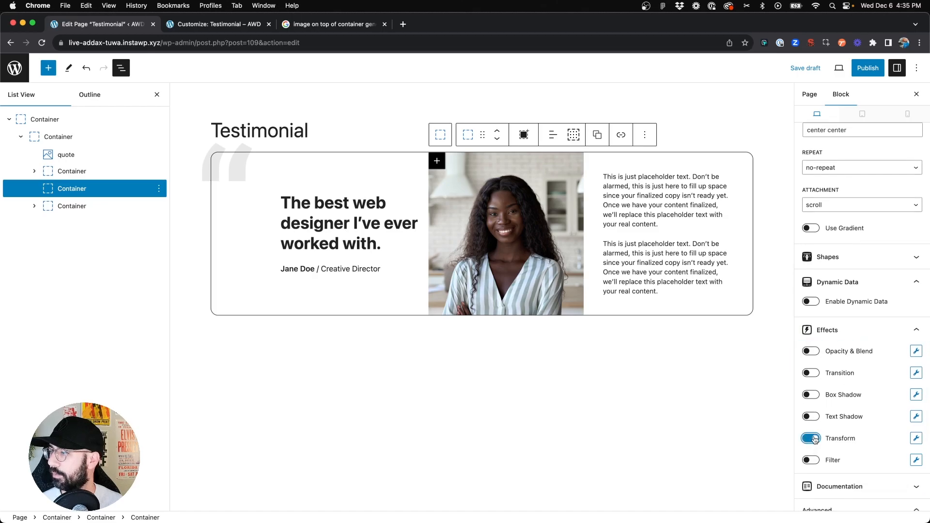
pyautogui.click(811, 438)
pyautogui.click(810, 460)
# Add a Grayscale filter of 100 to the photo container and save the draft
pyautogui.click(916, 460)
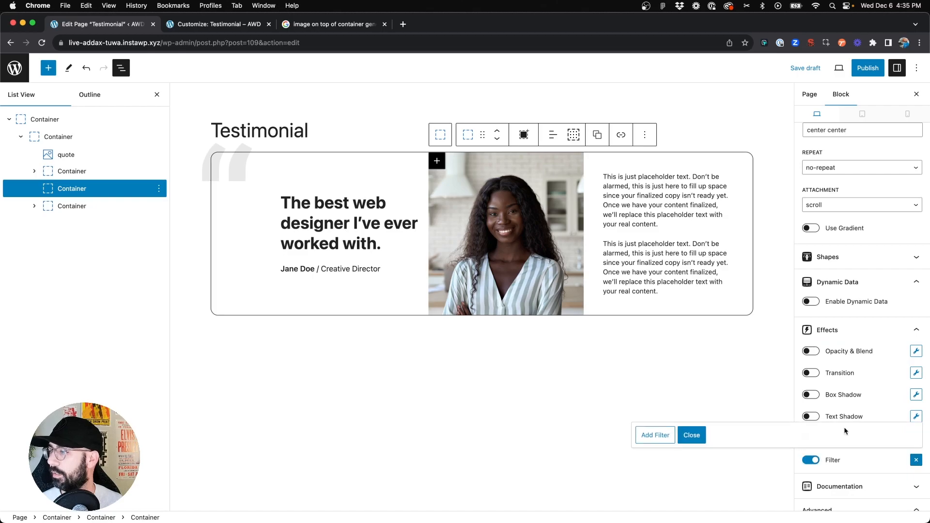
pyautogui.click(656, 437)
pyautogui.click(662, 382)
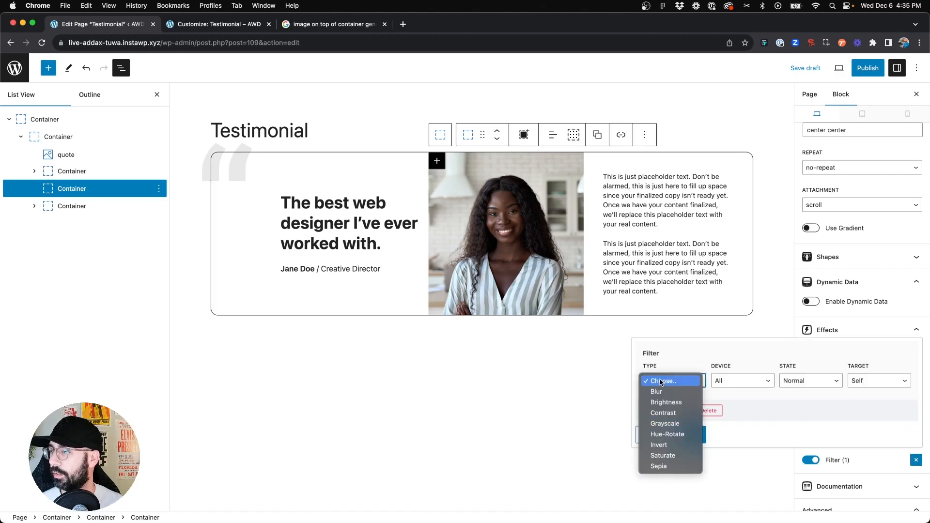
pyautogui.click(664, 423)
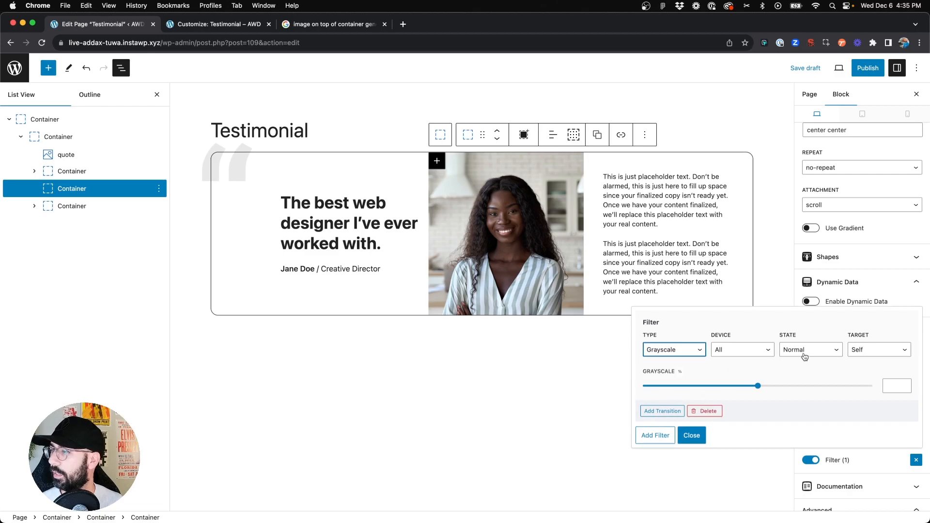
pyautogui.moveTo(759, 386); pyautogui.dragTo(874, 405)
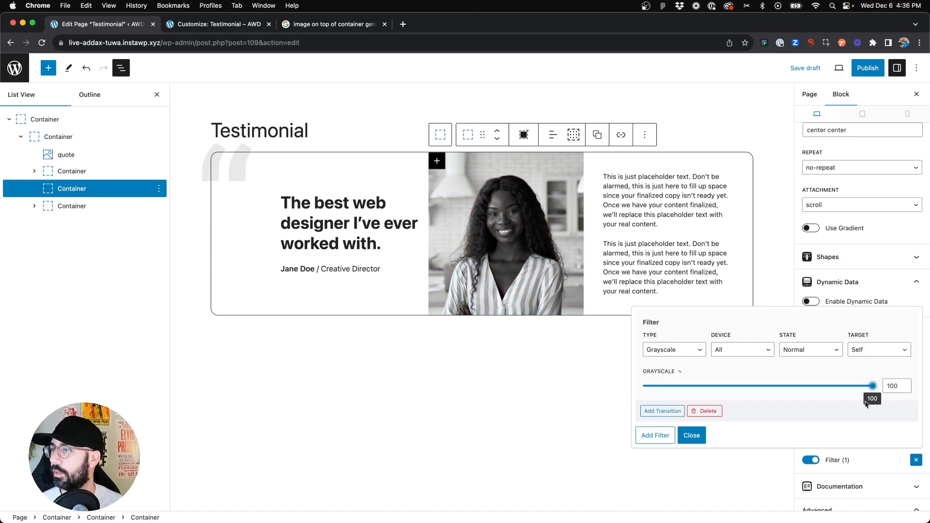
pyautogui.click(693, 436)
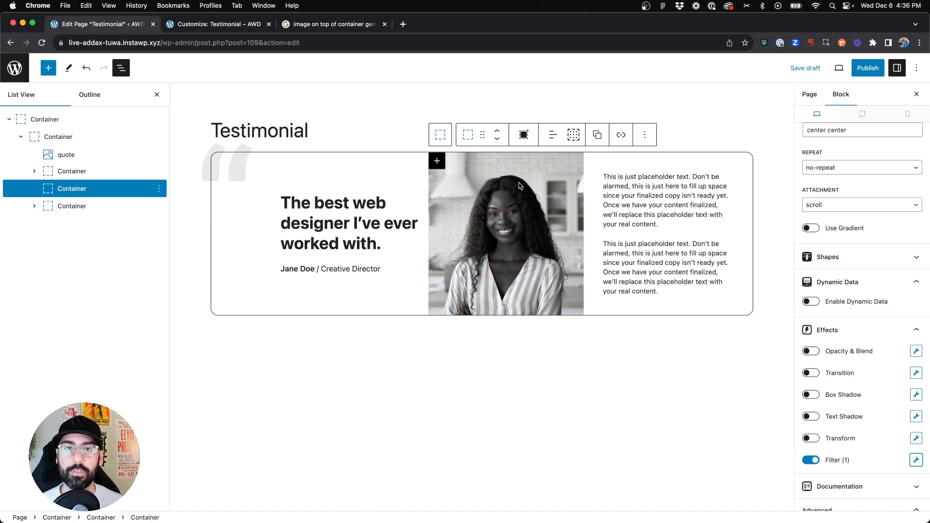
pyautogui.click(806, 69)
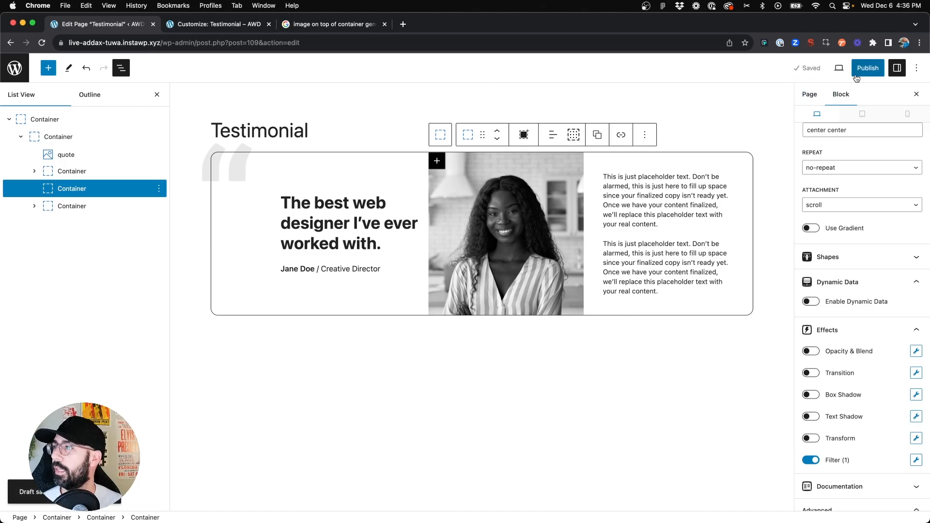
# Switch to the mobile view and set the direction of the bordered container holding the three columns to Column
pyautogui.click(908, 115)
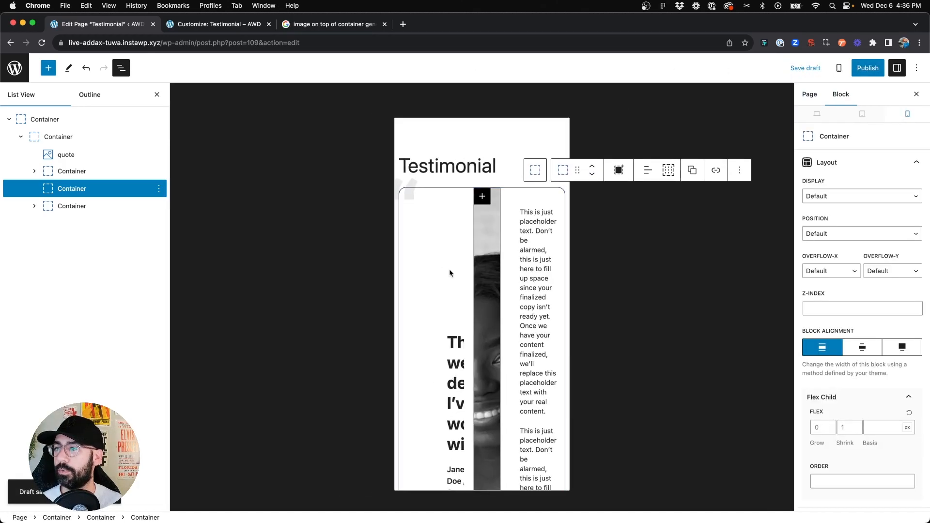
pyautogui.scroll(-3, 454, 187)
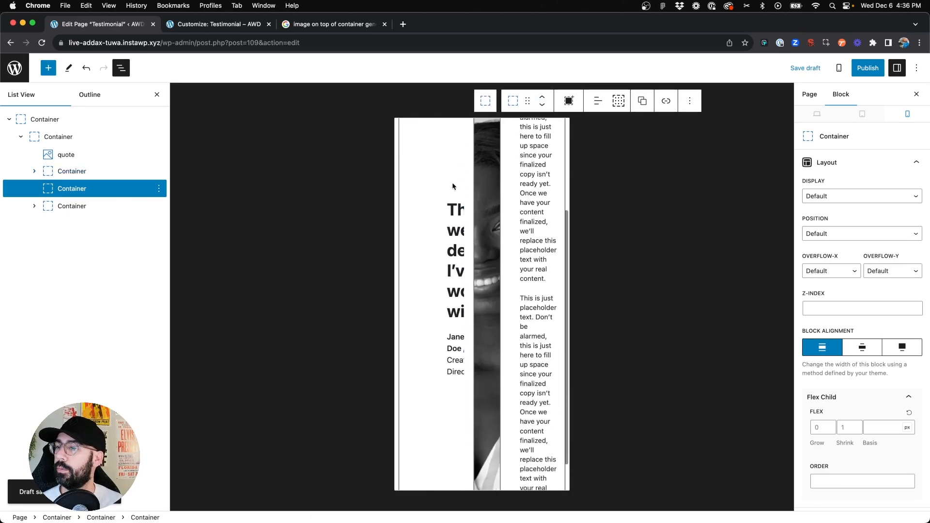
pyautogui.scroll(3, 454, 187)
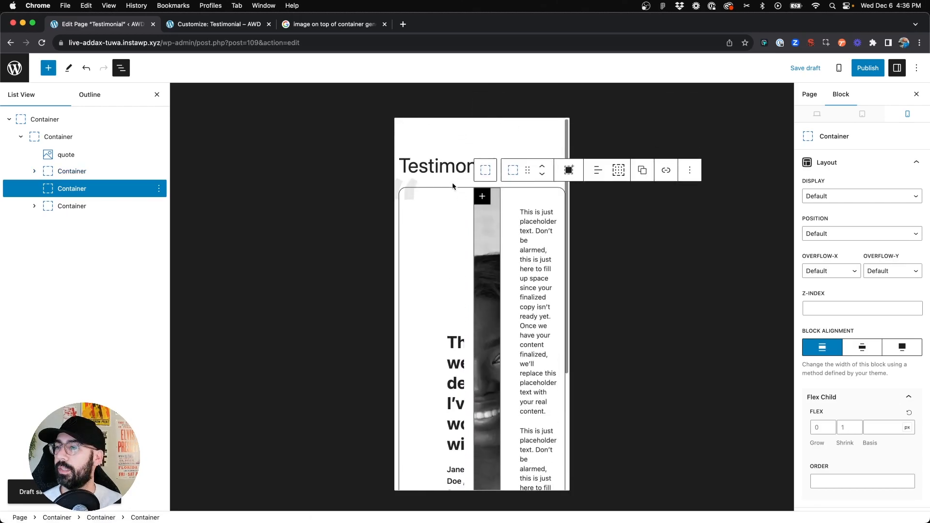
pyautogui.click(69, 137)
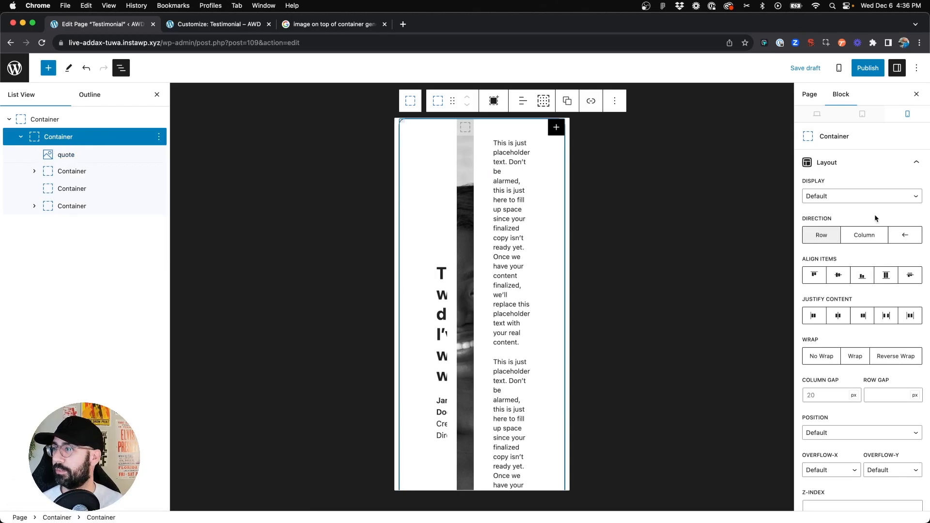
pyautogui.click(870, 235)
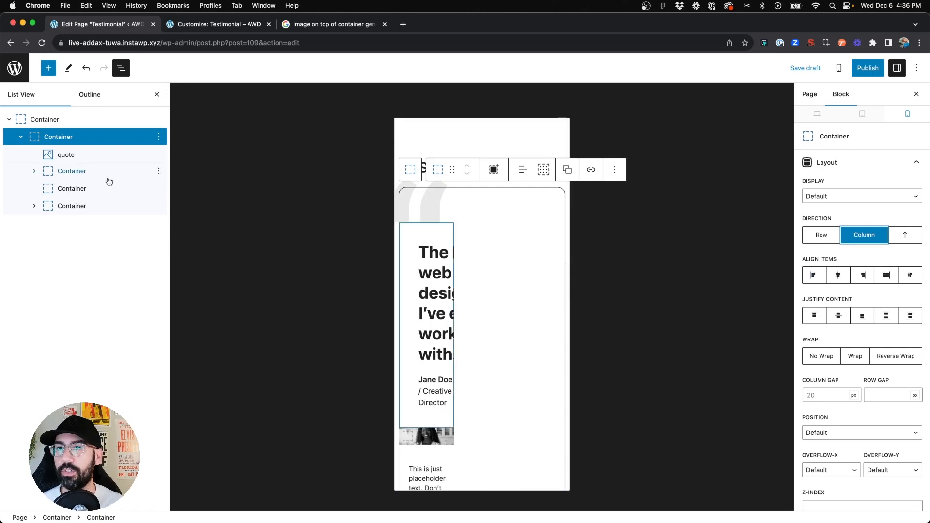
# Set the mobile width of the three inner column containers to 100% together
pyautogui.click(72, 174)
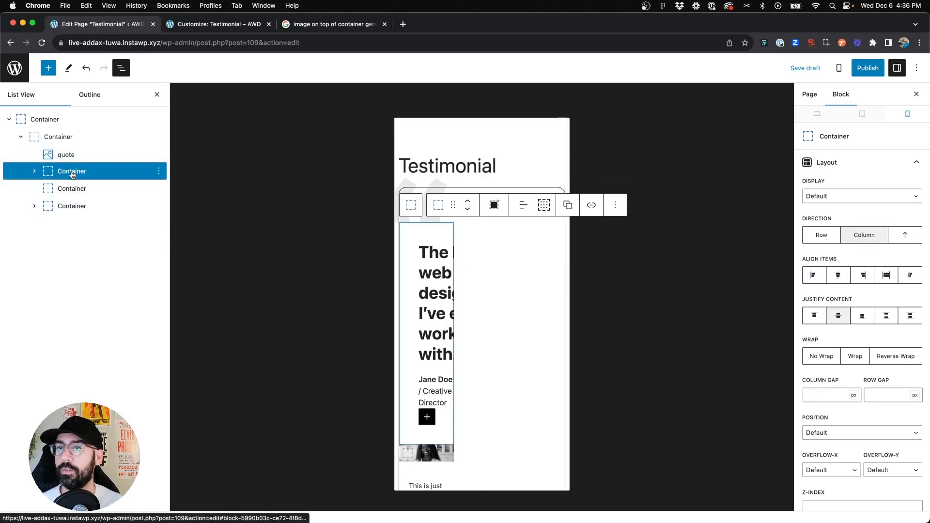
pyautogui.keyDown('shift'); pyautogui.click(68, 206); pyautogui.keyUp('shift')
pyautogui.scroll(-5, 835, 301)
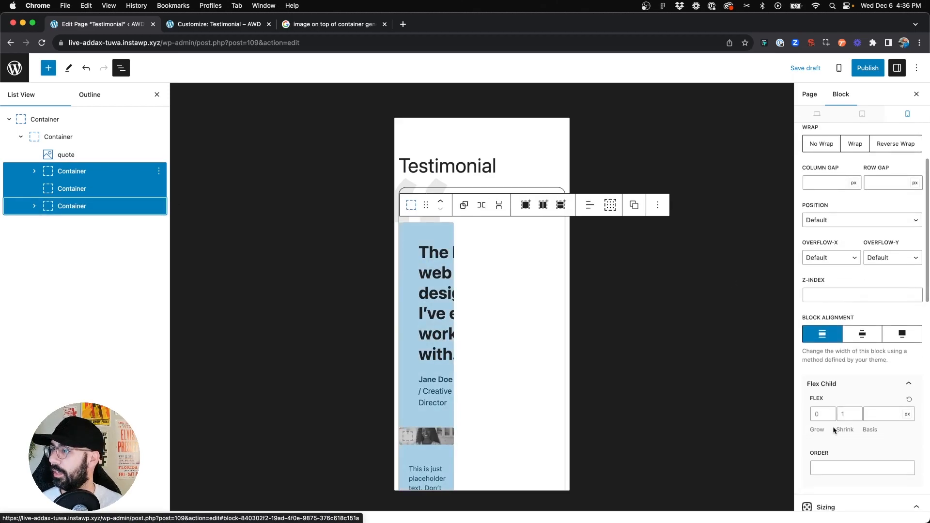
pyautogui.scroll(-8, 834, 431)
pyautogui.click(819, 190)
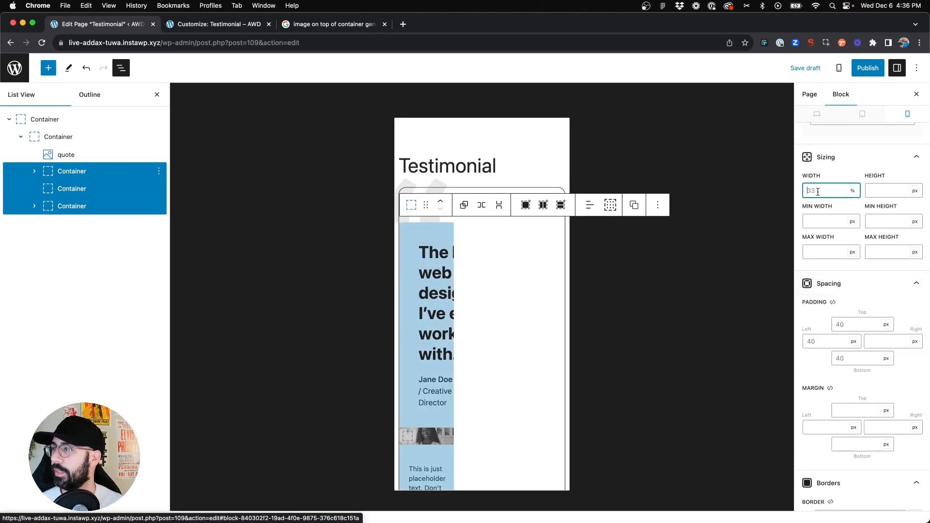
pyautogui.write('100')
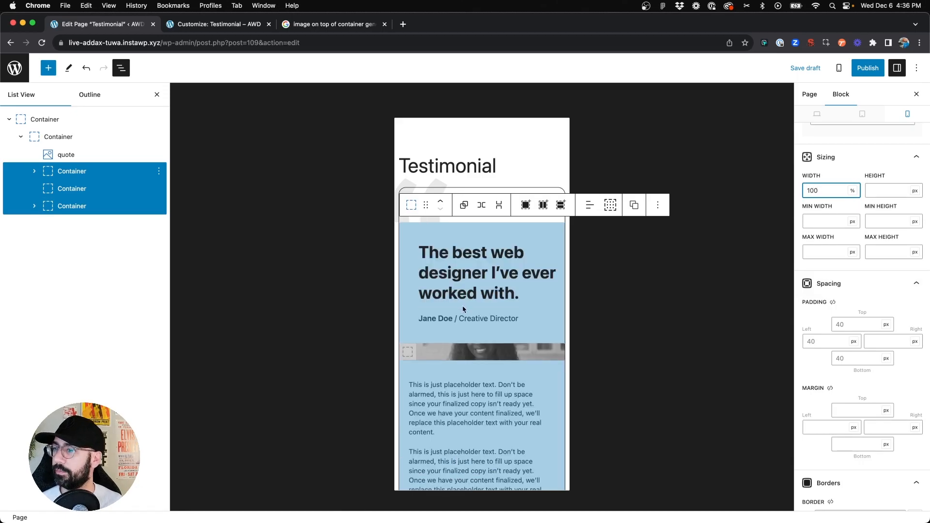
# Set the mobile minimum height of the photo container to 200 px
pyautogui.click(467, 253)
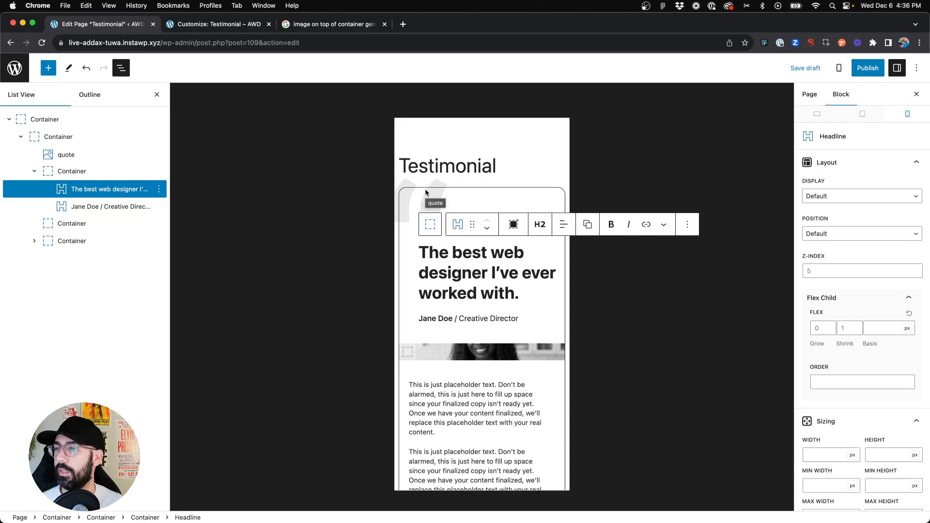
pyautogui.click(74, 223)
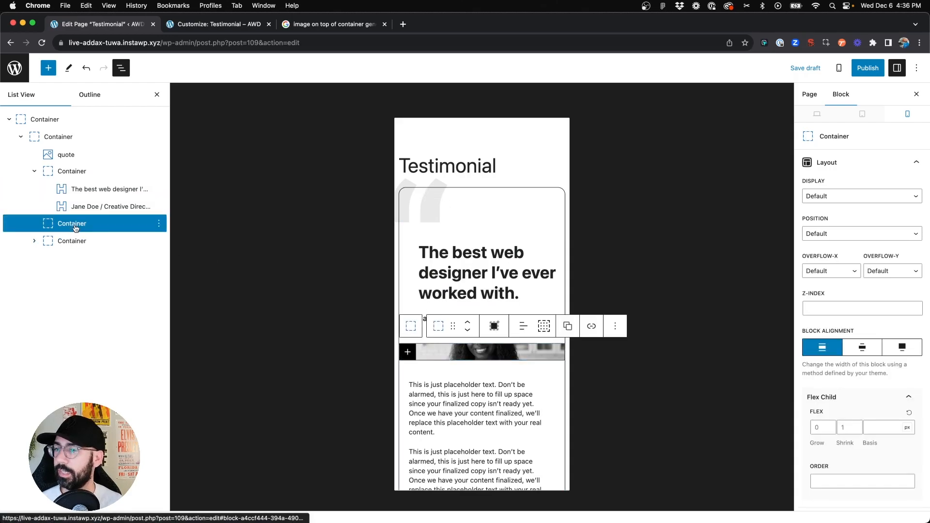
pyautogui.scroll(-2, 472, 365)
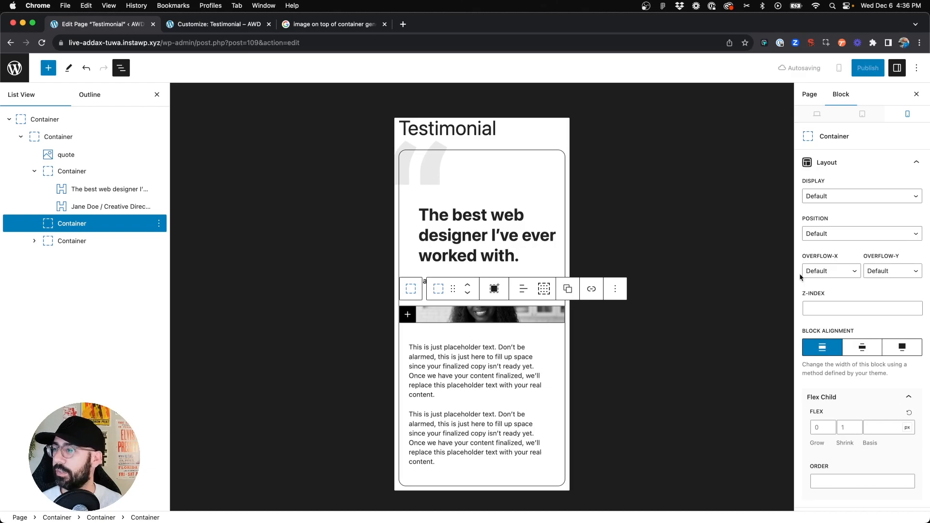
pyautogui.scroll(-6, 854, 276)
pyautogui.click(885, 293)
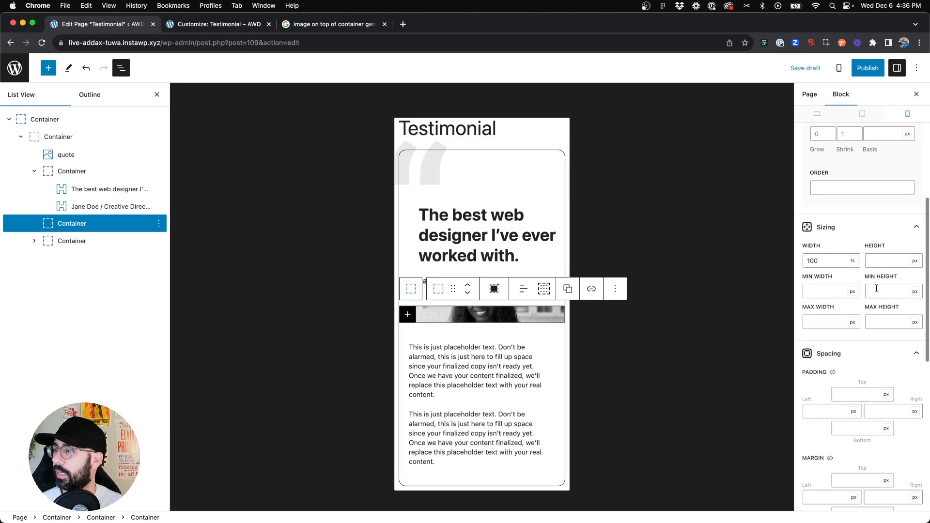
pyautogui.write('200')
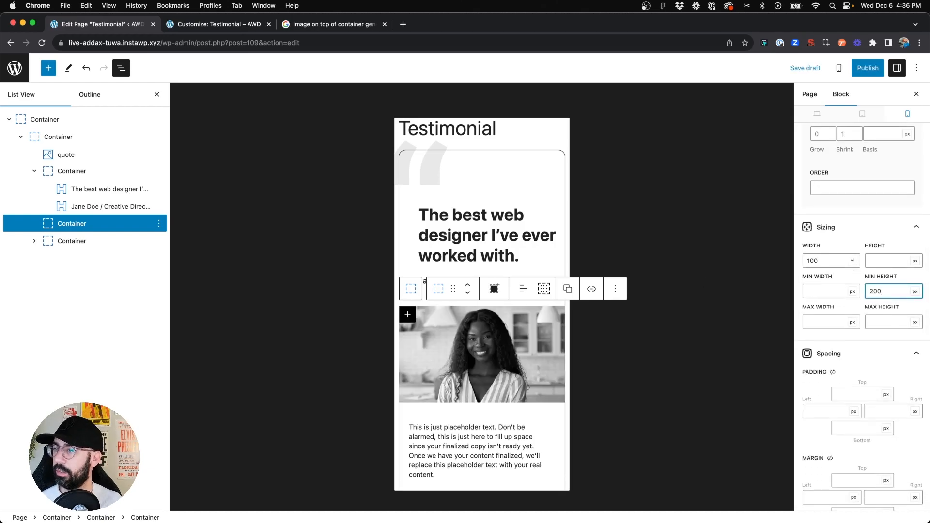
pyautogui.click(503, 236)
# Set the mobile left padding of the container holding the placeholder paragraphs to 40 px
pyautogui.scroll(-1, 484, 339)
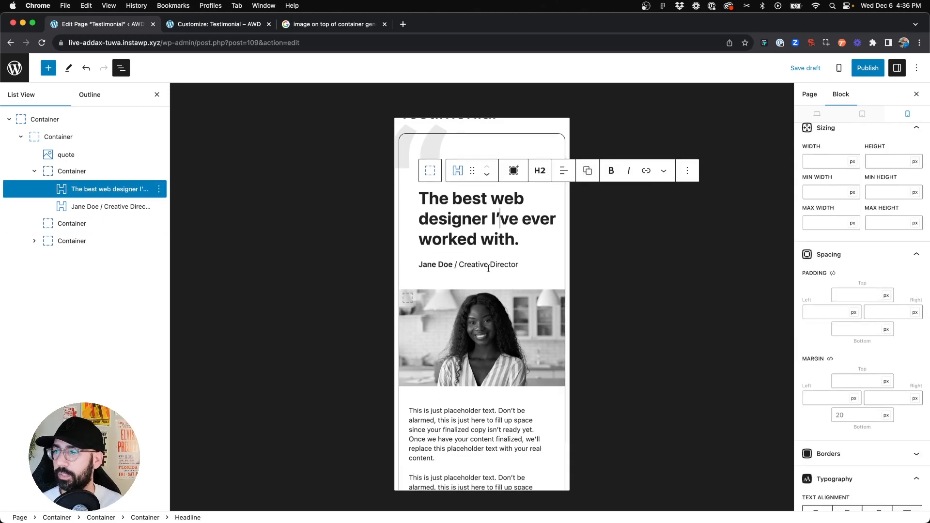
pyautogui.scroll(1, 488, 268)
pyautogui.scroll(-5, 444, 235)
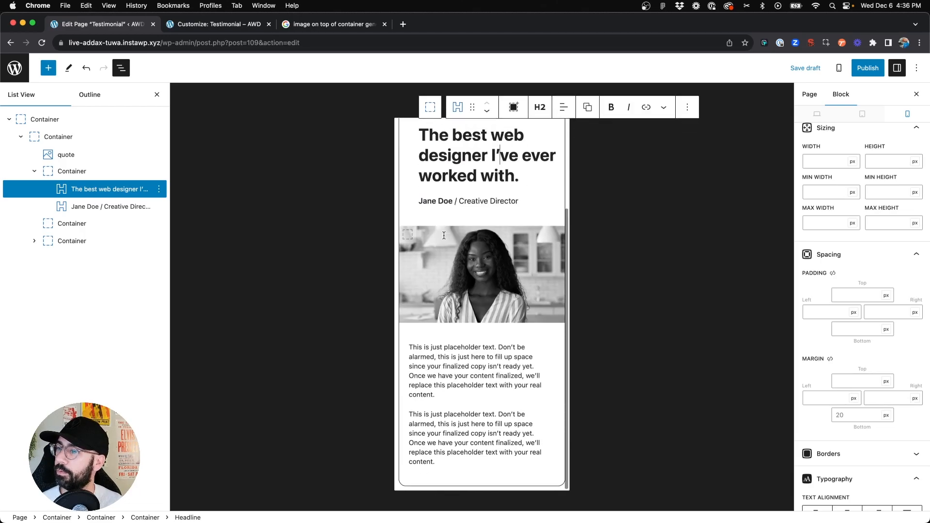
pyautogui.scroll(-1, 444, 235)
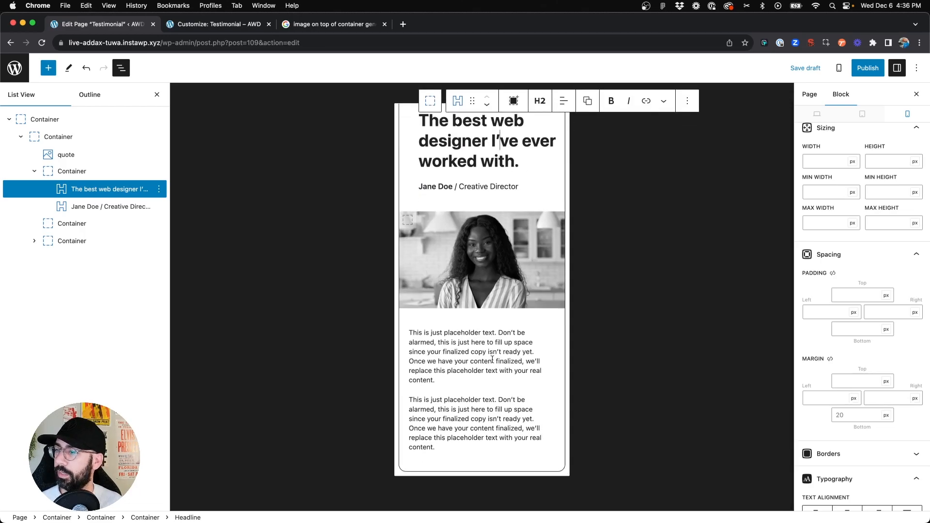
pyautogui.click(90, 245)
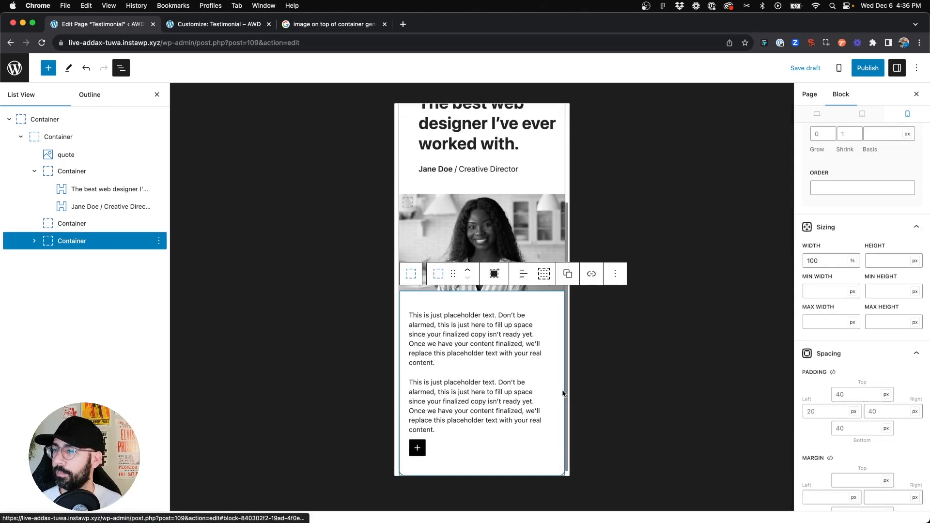
pyautogui.scroll(-3, 859, 323)
pyautogui.click(825, 299)
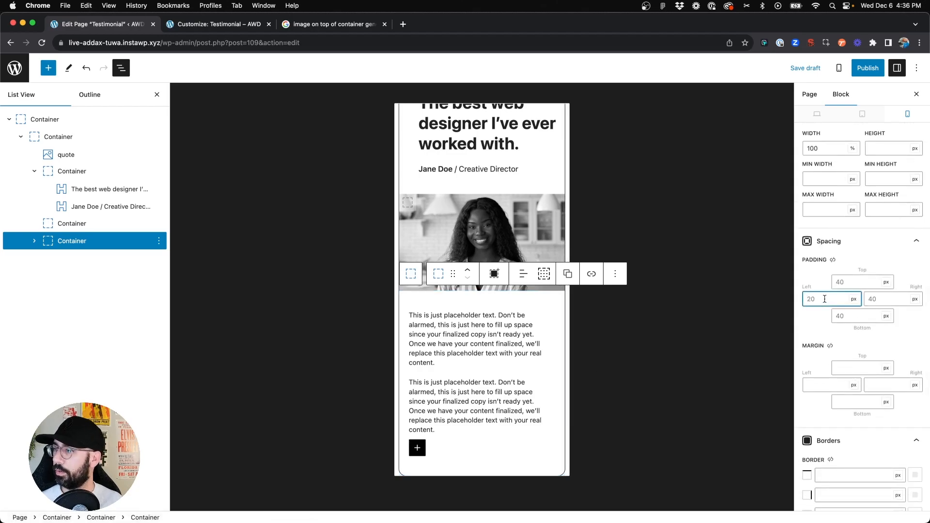
pyautogui.write('40')
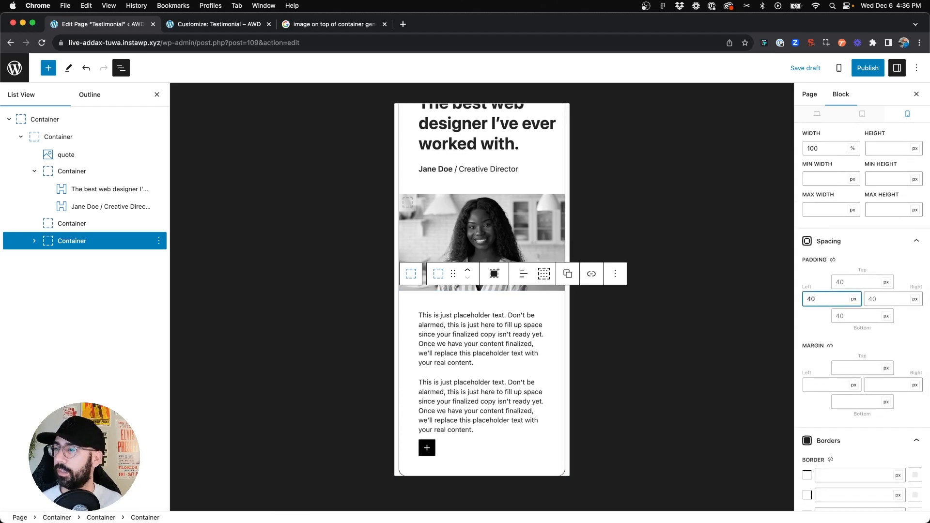
pyautogui.click(468, 236)
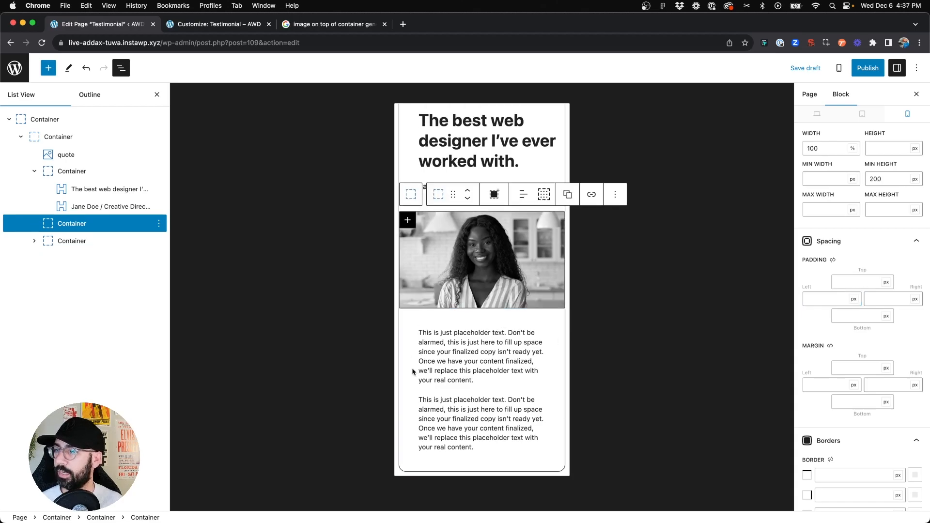
# Set the mobile right padding of the container holding the testimonial headline to 40 px and save the draft
pyautogui.scroll(5, 544, 324)
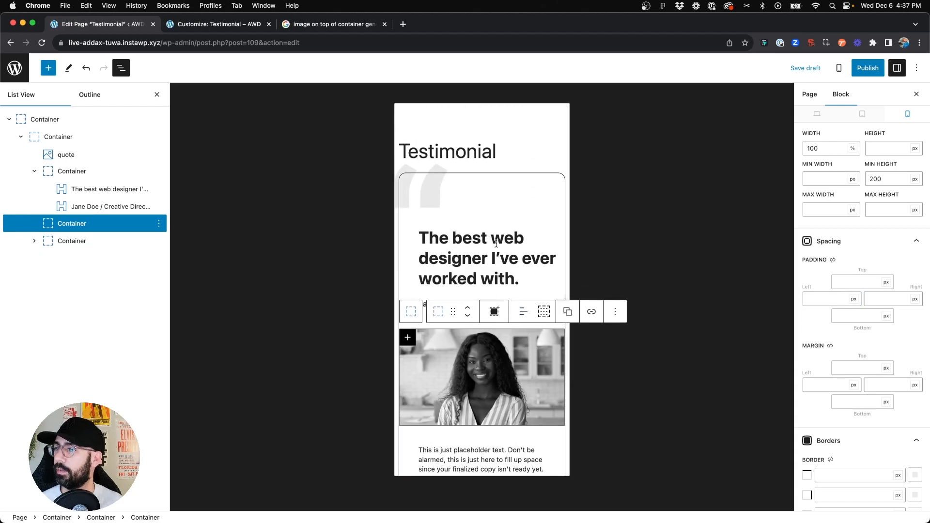
pyautogui.click(72, 171)
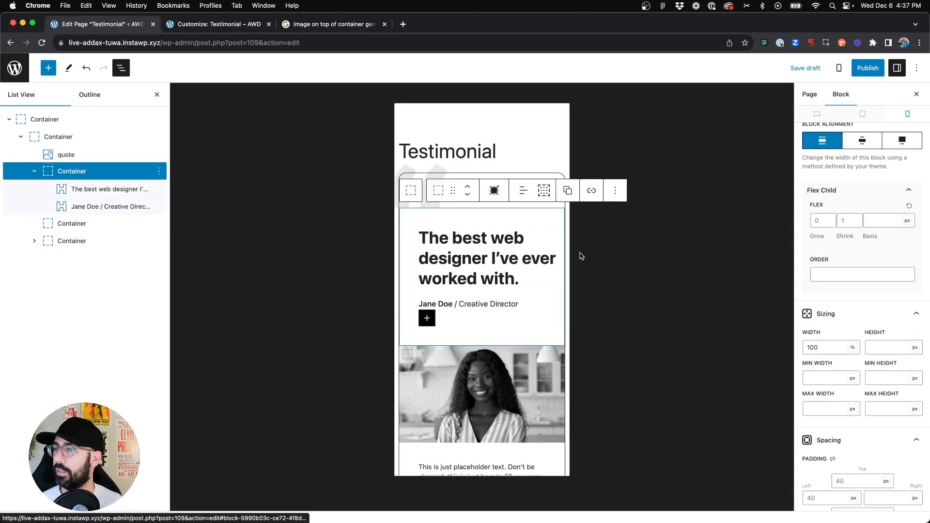
pyautogui.scroll(-5, 853, 311)
pyautogui.click(886, 345)
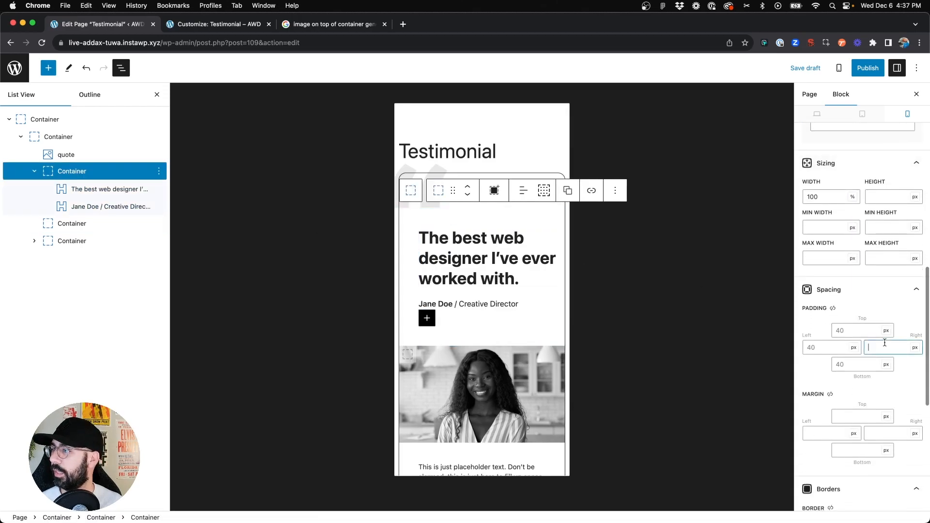
pyautogui.write('40')
pyautogui.click(493, 240)
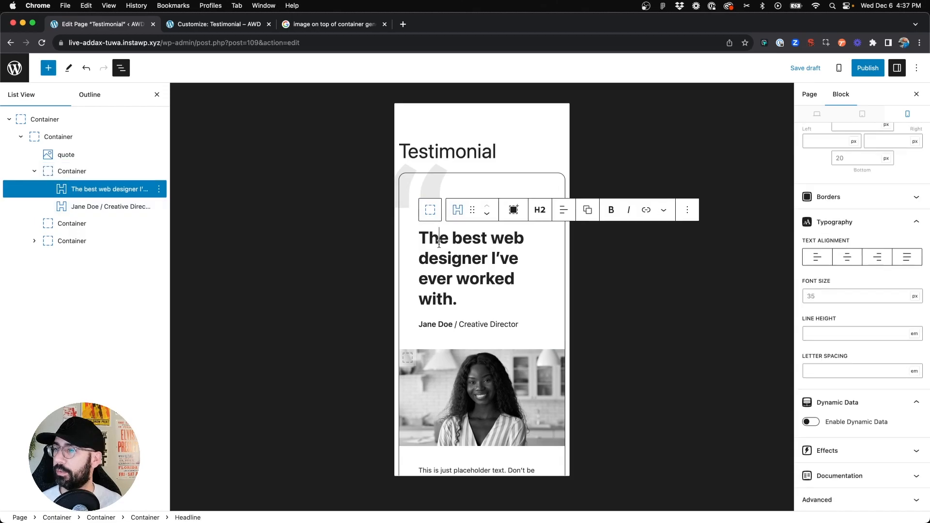
pyautogui.scroll(1, 446, 178)
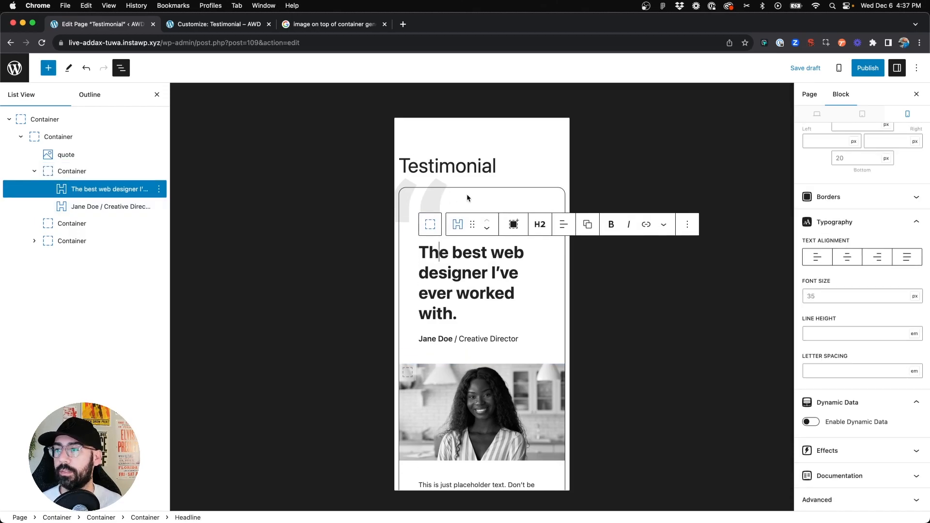
pyautogui.click(802, 68)
# Reload the Customizer preview, examine the whole testimonial section at mobile size, and return the preview to desktop size
pyautogui.click(216, 24)
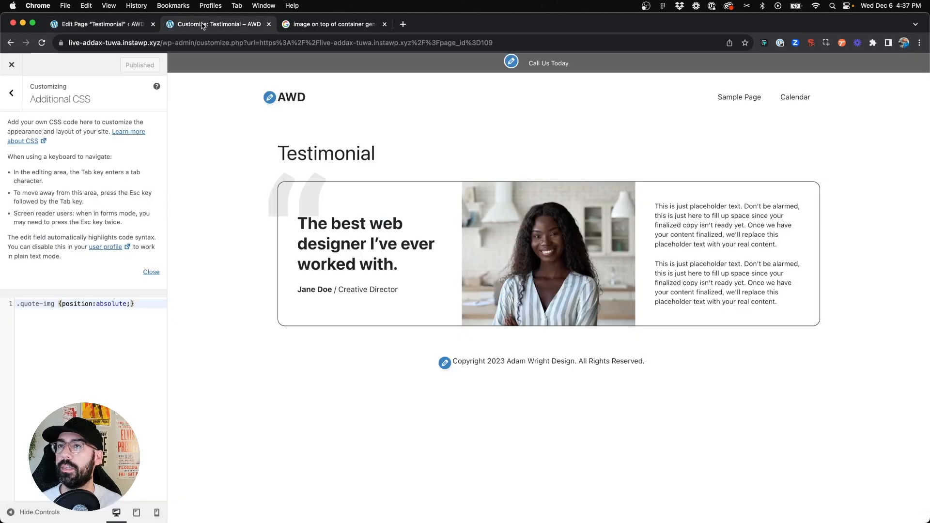
pyautogui.press('super+r')
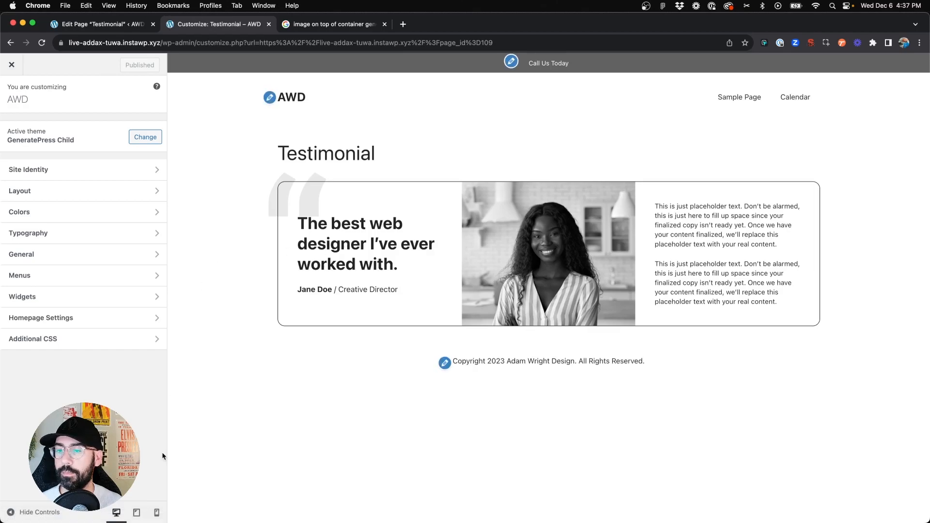
pyautogui.click(157, 512)
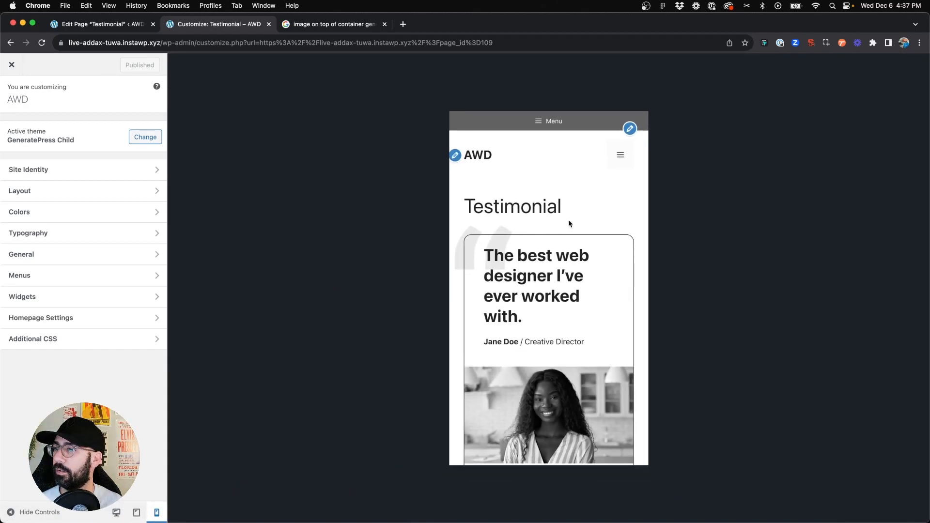
pyautogui.scroll(-2, 568, 219)
pyautogui.scroll(-1, 508, 210)
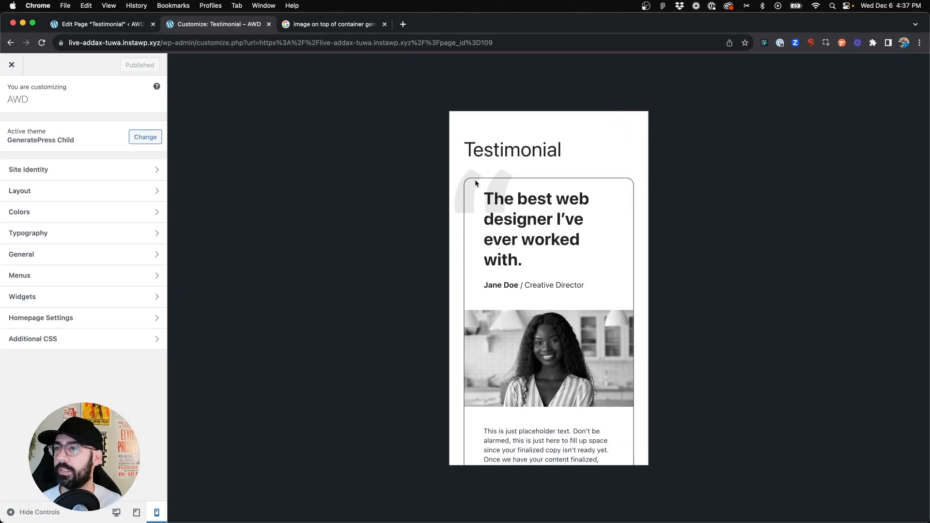
pyautogui.scroll(-3, 473, 186)
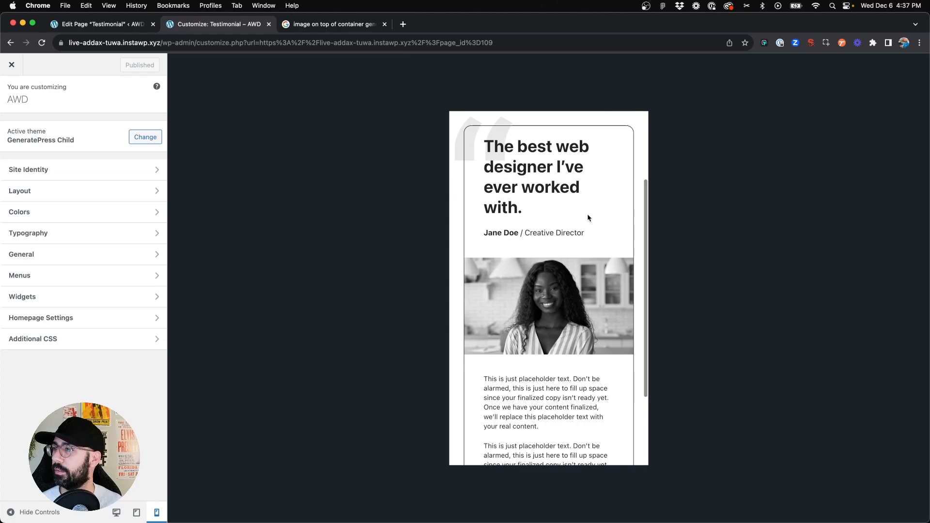
pyautogui.scroll(-5, 595, 240)
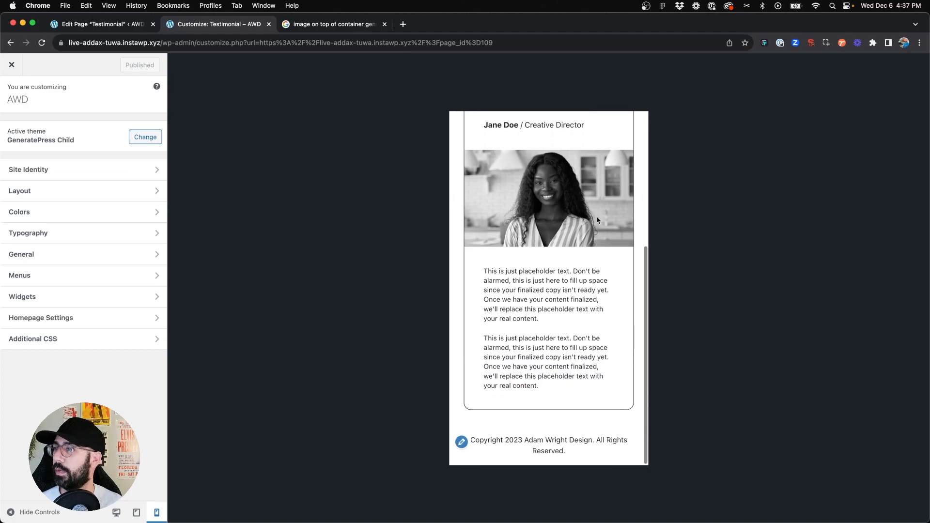
pyautogui.scroll(8, 591, 244)
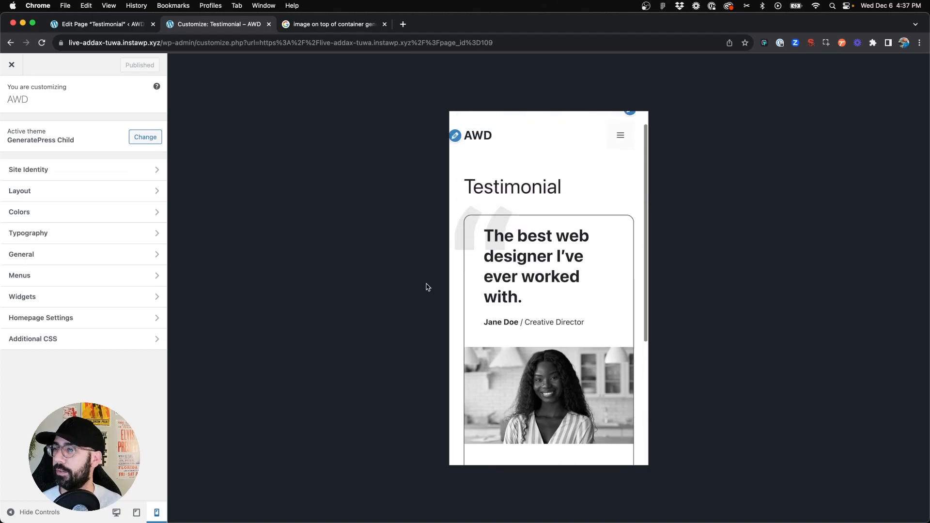
pyautogui.click(116, 512)
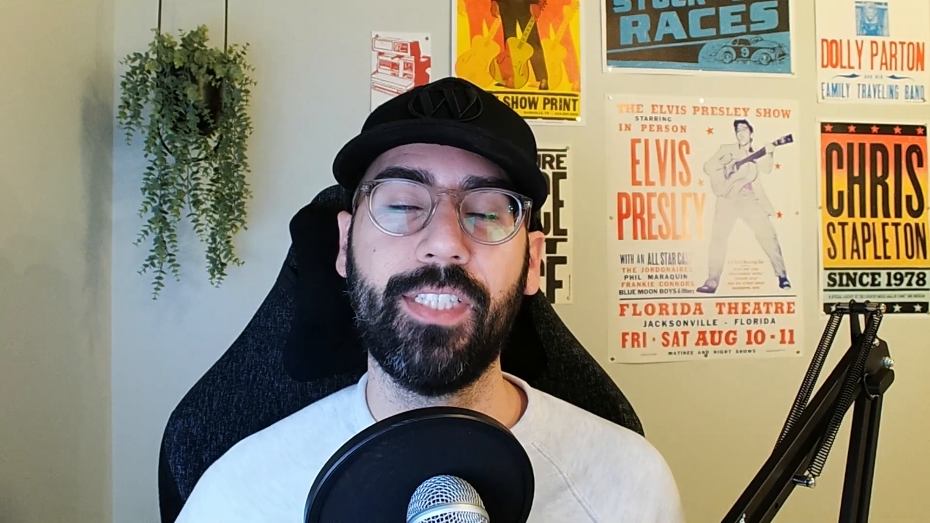